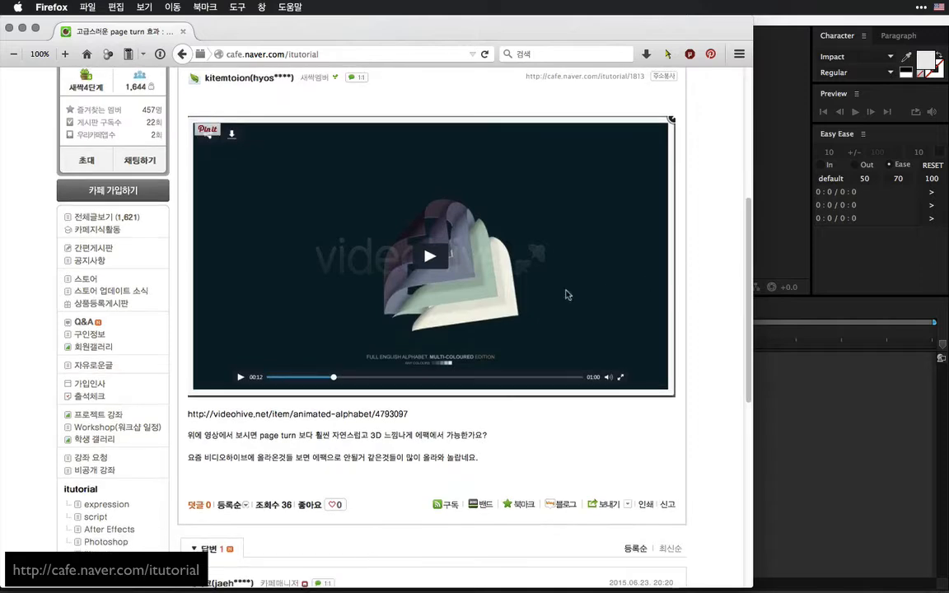
Step: Open the videohive.net link in the forum post and examine the Animated Alphabet item's page down to its effects control layer section
scroll(596, 265, "down", 3)
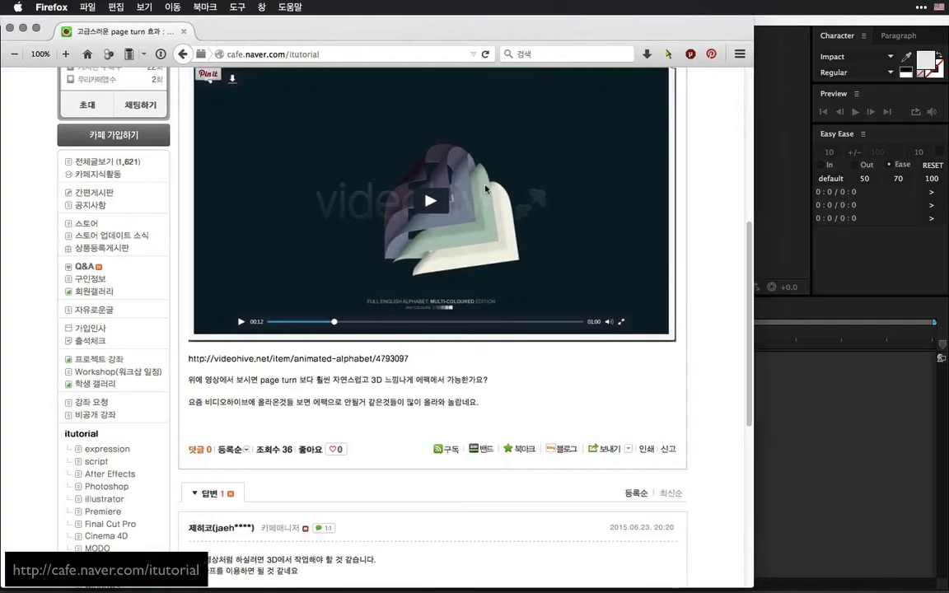
left_click(377, 359)
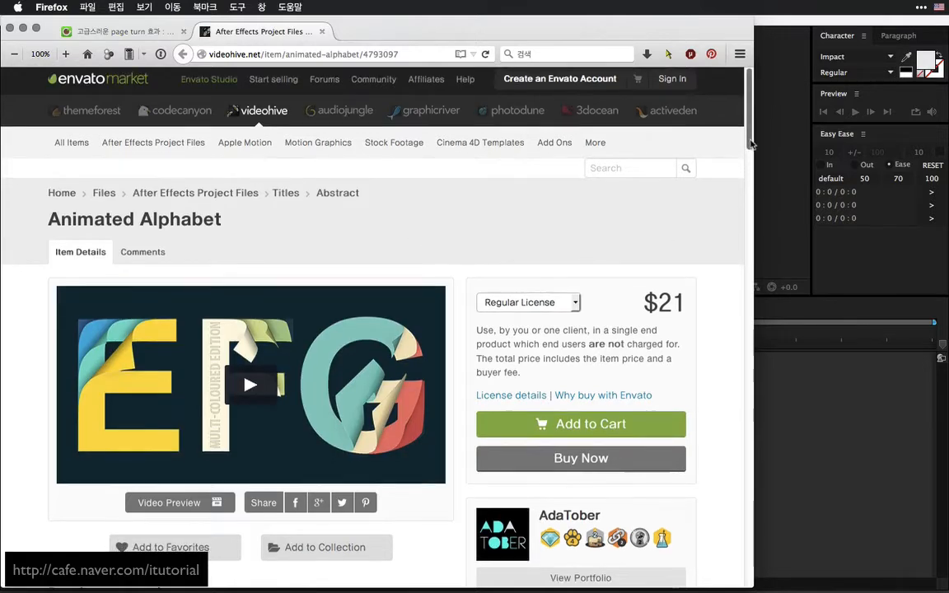
scroll(751, 156, "down", 2)
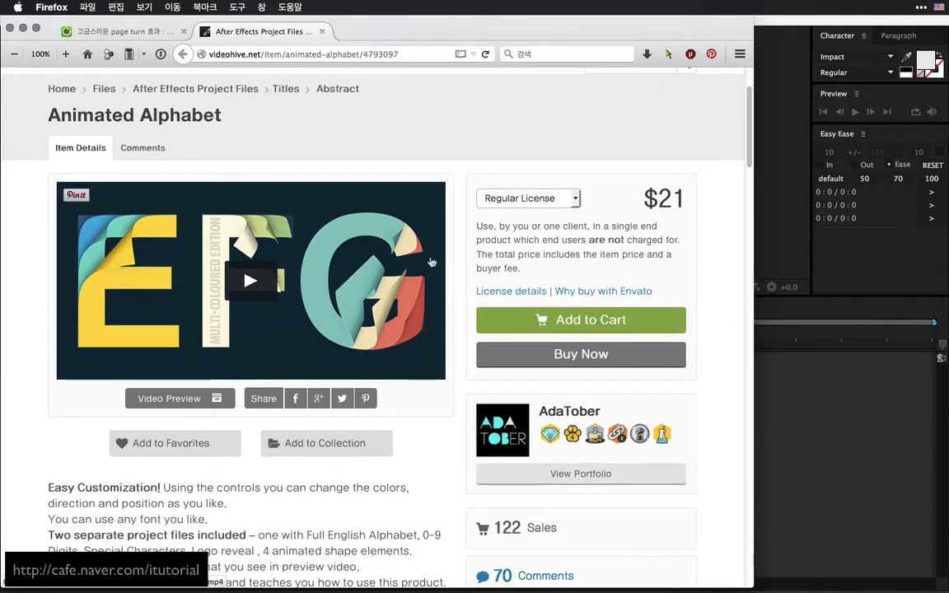
scroll(673, 132, "down", 1)
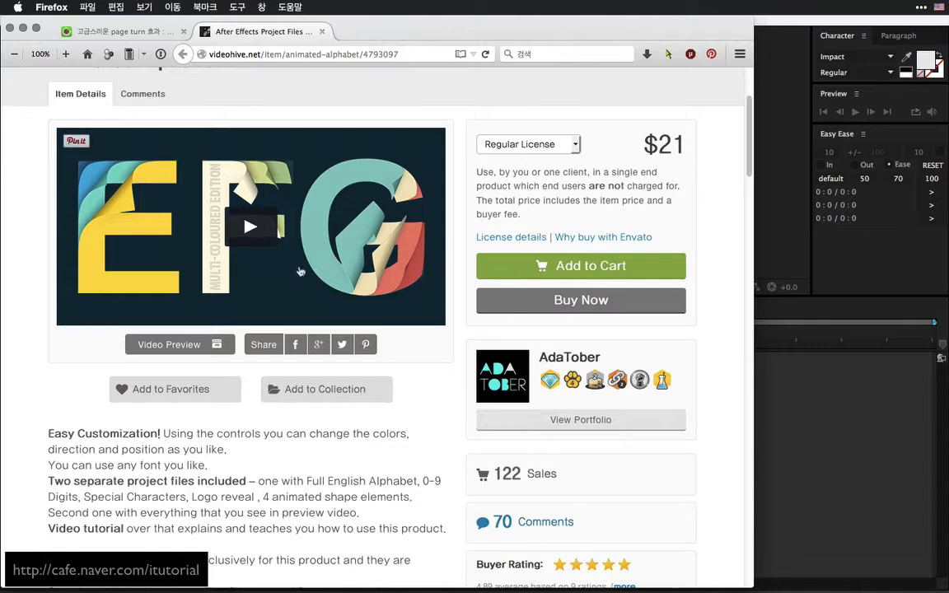
mouse_move(745, 158)
left_mouse_down()
mouse_move(733, 222)
mouse_move(748, 161)
left_mouse_up()
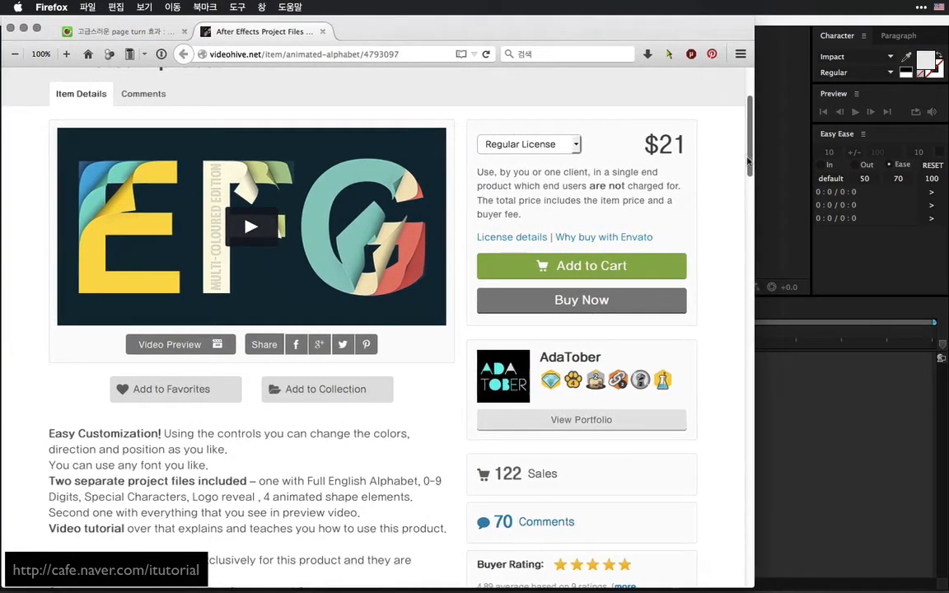
scroll(728, 234, "down", 15)
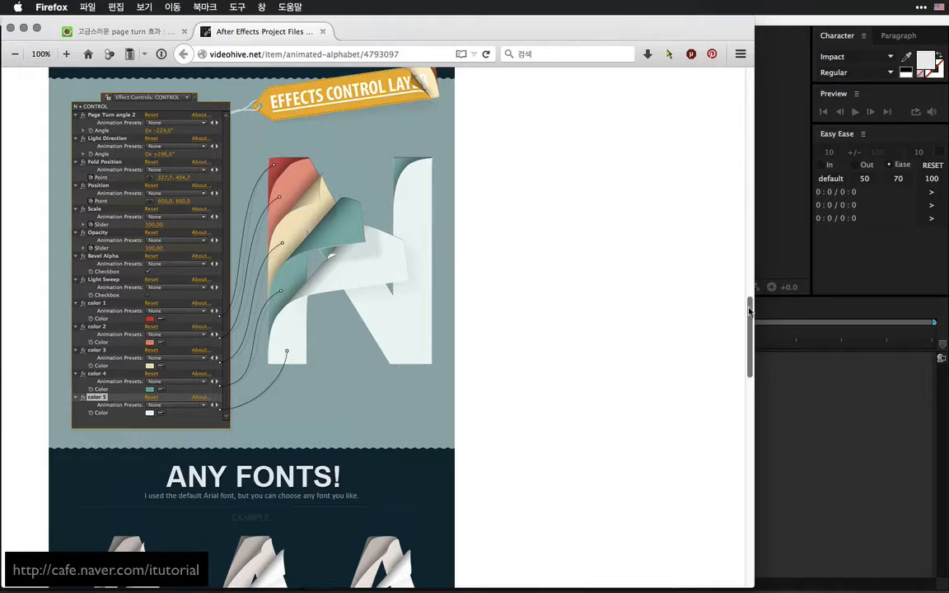
mouse_move(749, 313)
left_mouse_down()
mouse_move(748, 333)
mouse_move(748, 286)
mouse_move(747, 297)
left_mouse_up()
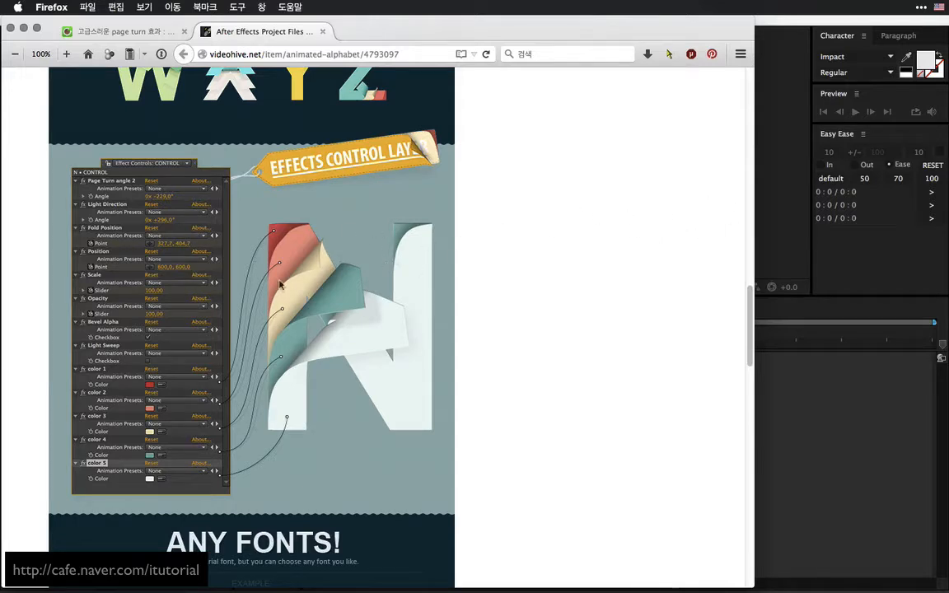
Step: Switch to After Effects and create a 300 × 300 px composition at 29.97 fps with a 10-second duration
left_click(770, 182)
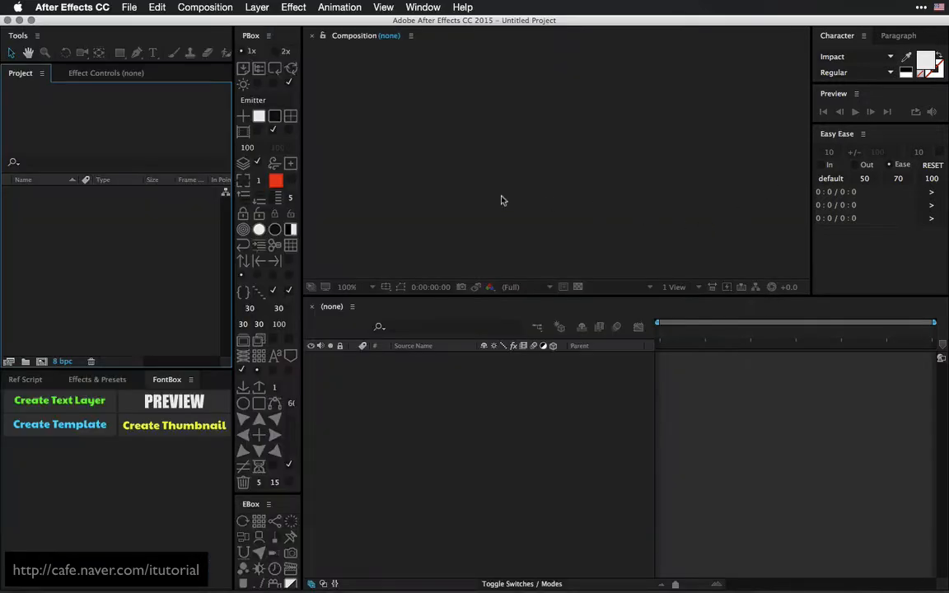
left_click(41, 360)
left_click_drag(509, 145, 513, 141)
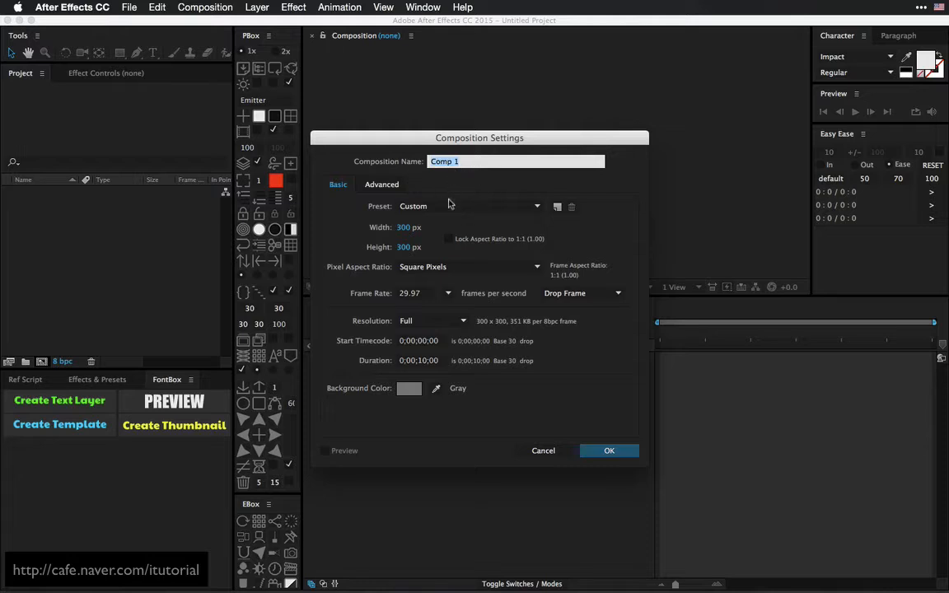
left_click_drag(473, 142, 478, 144)
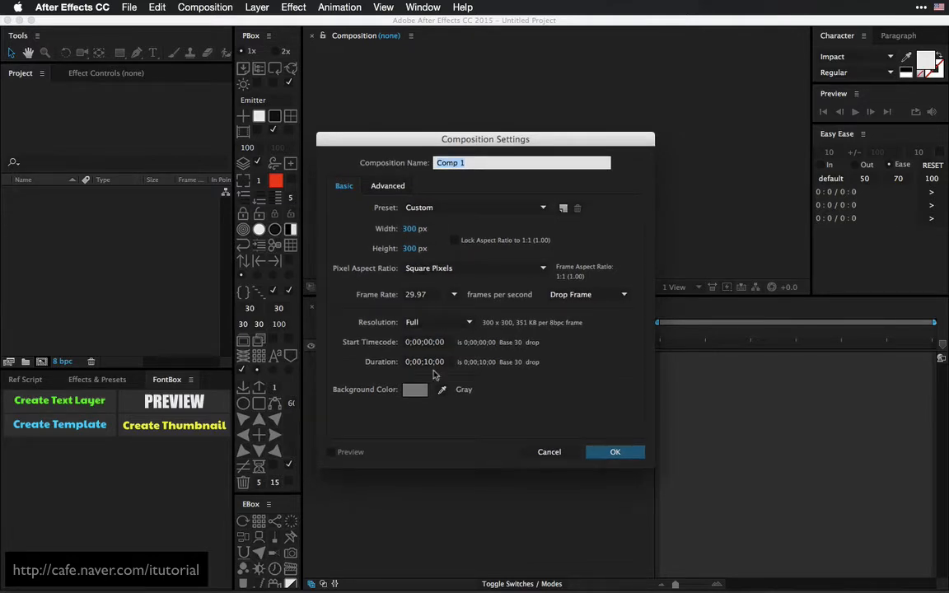
left_click(609, 453)
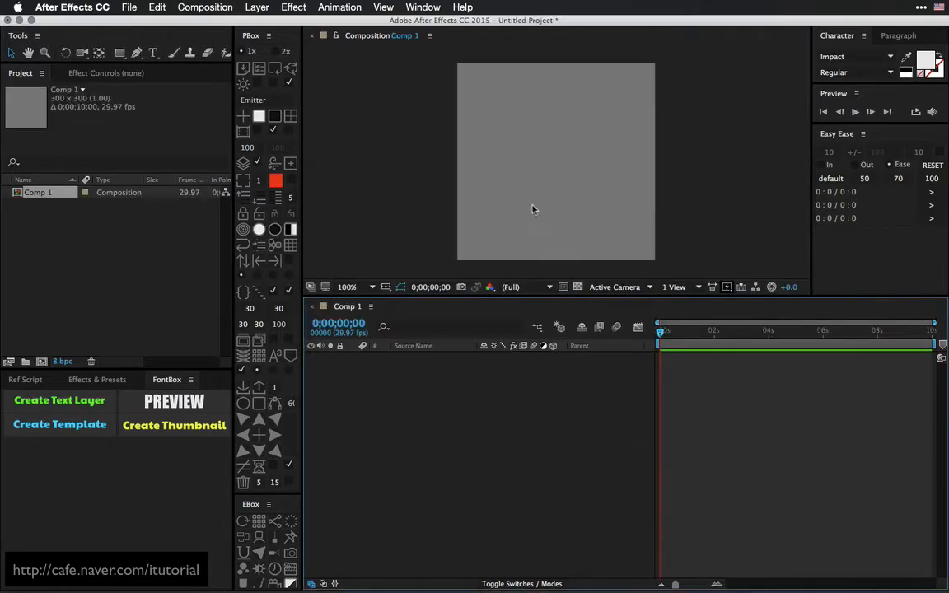
Step: Switch to QuickTime Player and examine the layered page folds in the Animated Alphabet preview video
left_click(43, 198)
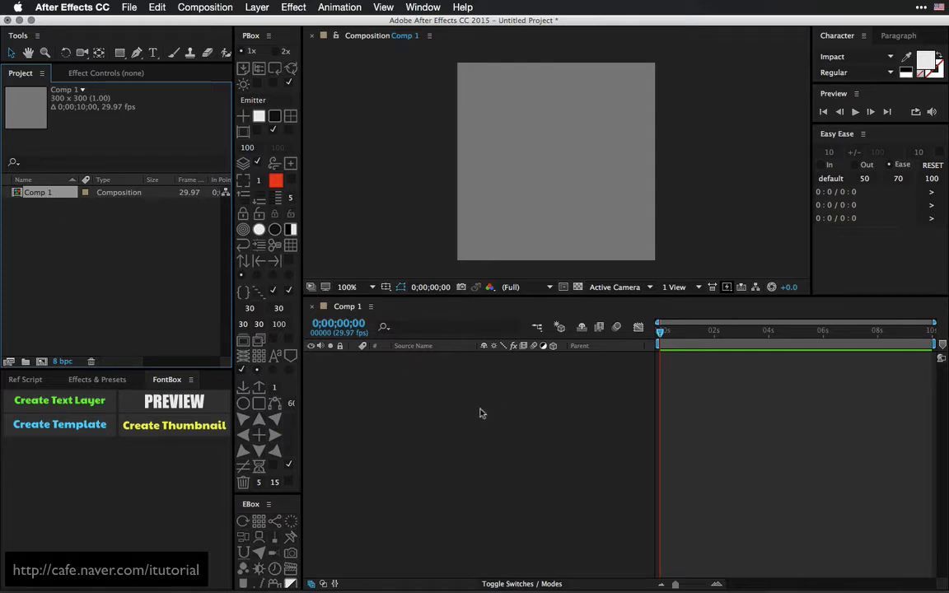
key("super+Tab")
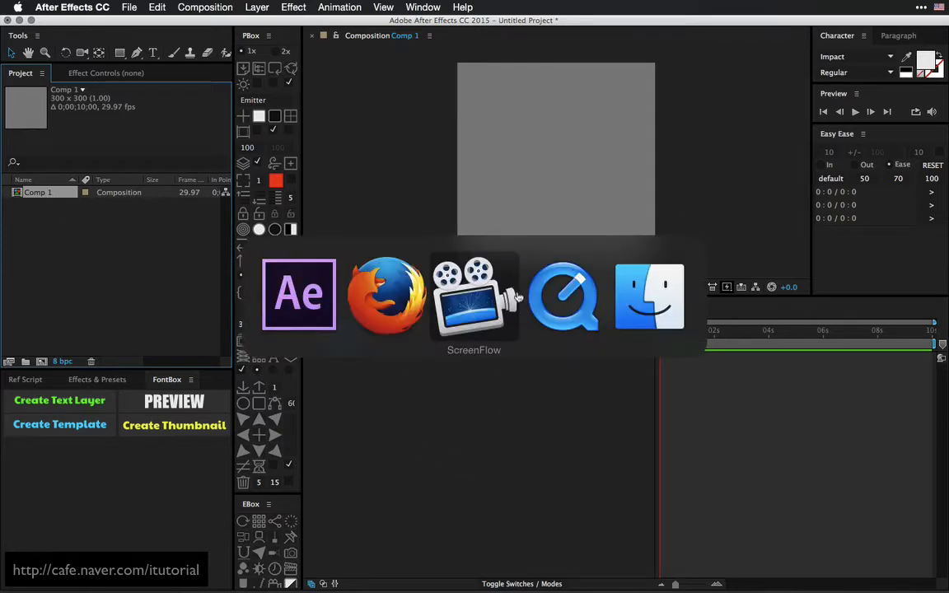
left_click(556, 296)
key("space")
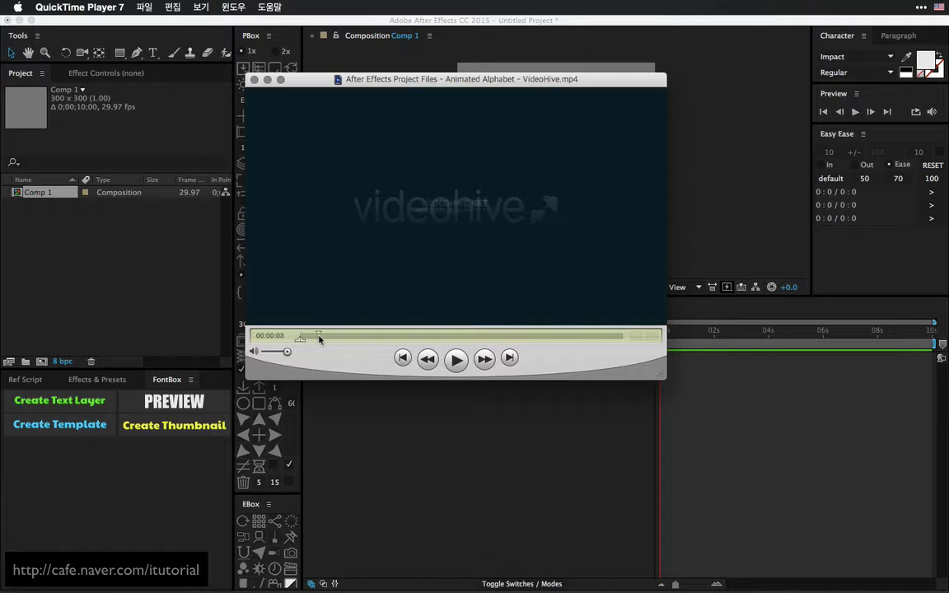
left_click(398, 333)
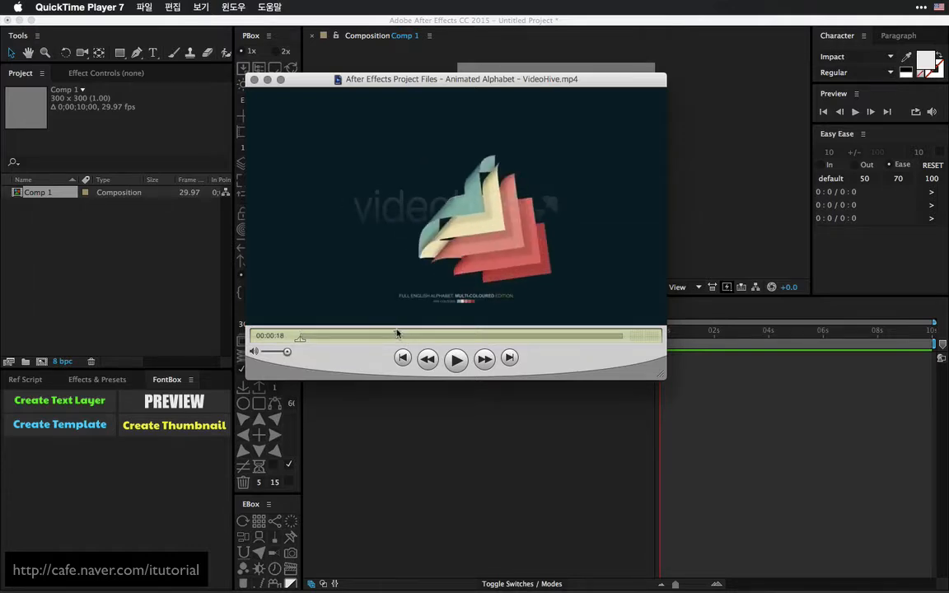
left_click_drag(402, 336, 528, 334)
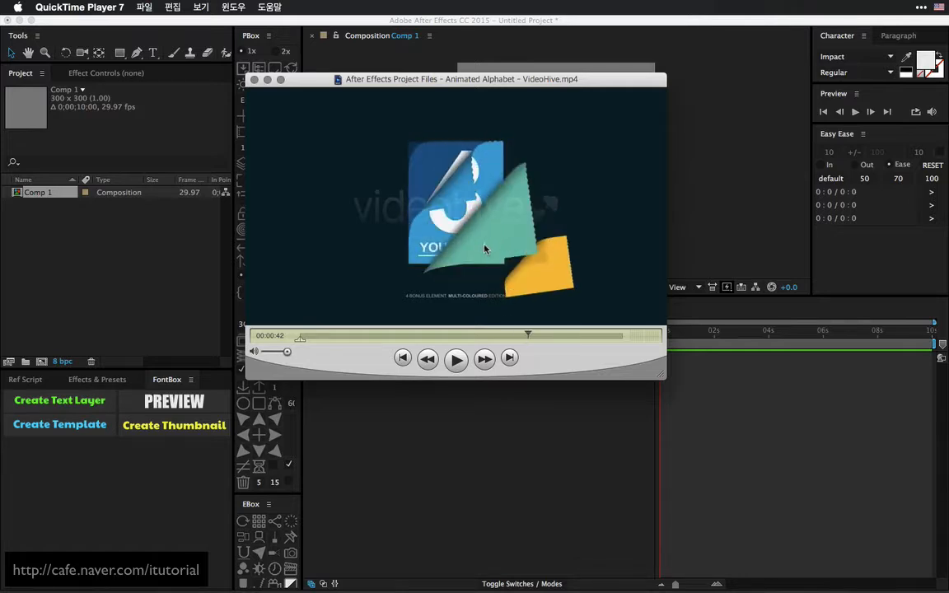
Step: Return to After Effects and create a second composition 260 px wide and 300 px high
left_click(416, 431)
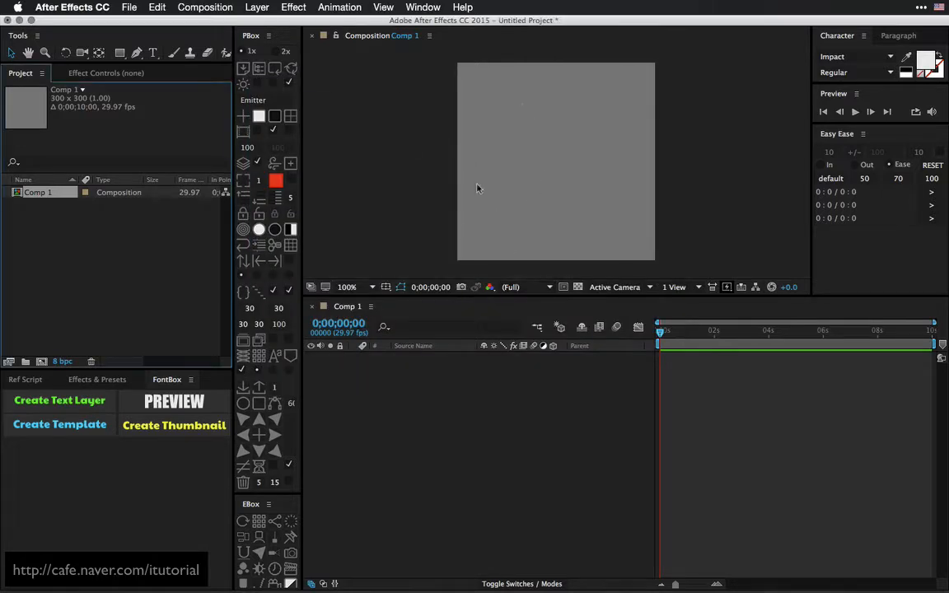
left_click(41, 205)
left_click(41, 193)
left_click(202, 7)
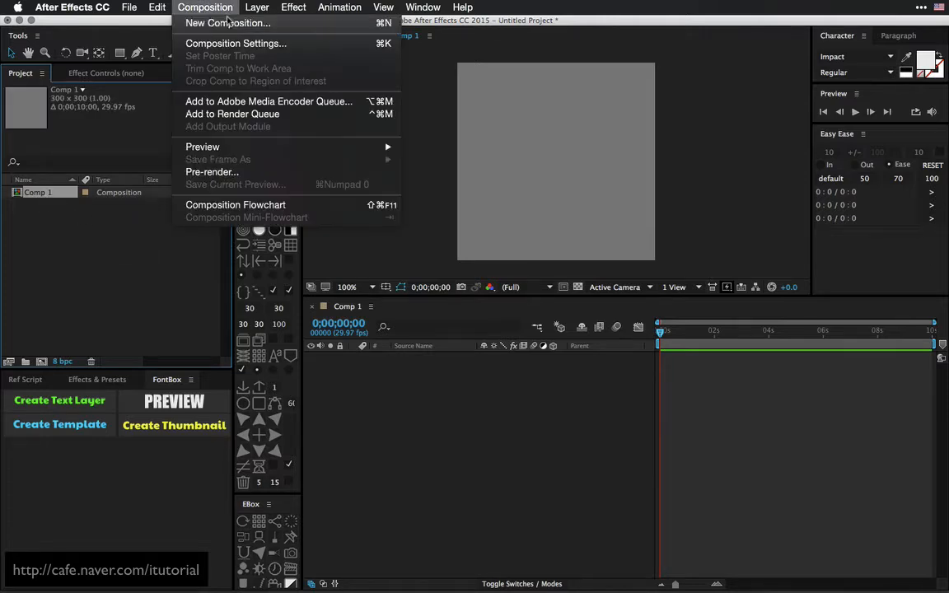
left_click(227, 24)
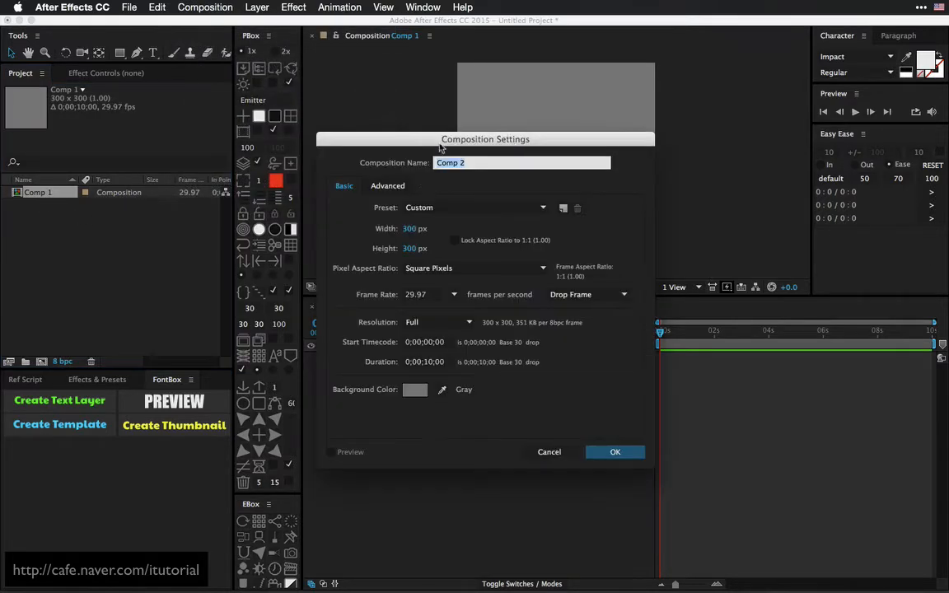
left_click_drag(440, 147, 452, 134)
left_click(421, 216)
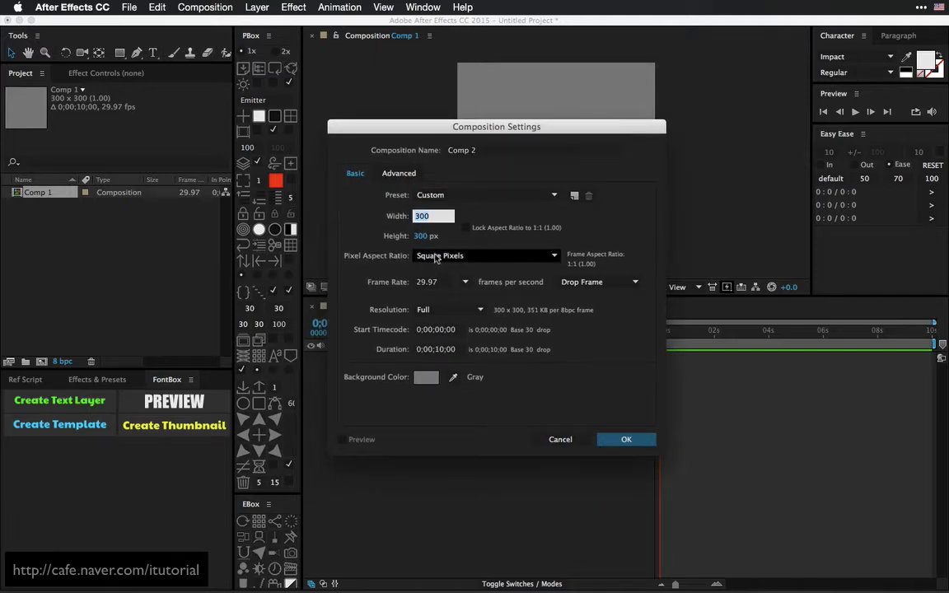
type("260")
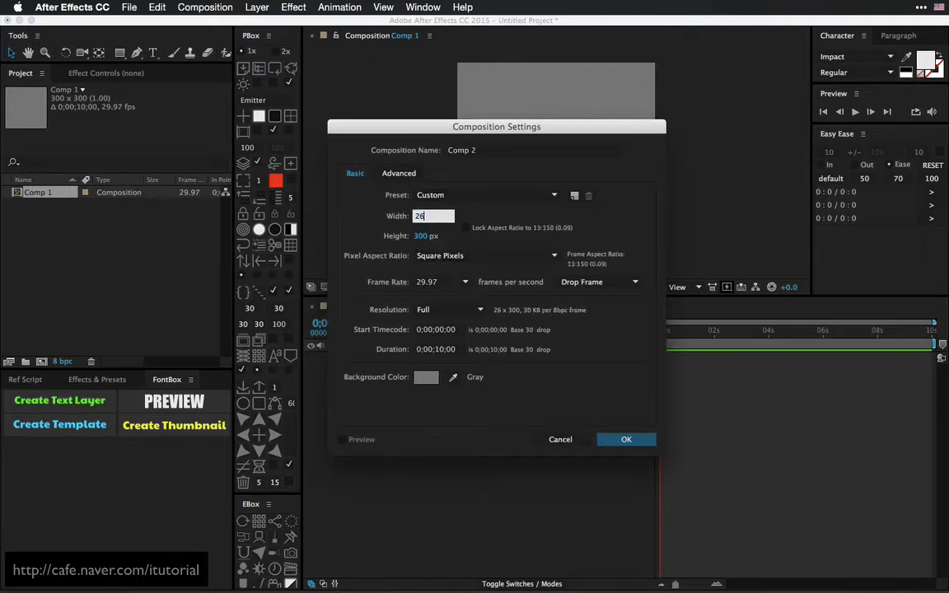
left_click(610, 437)
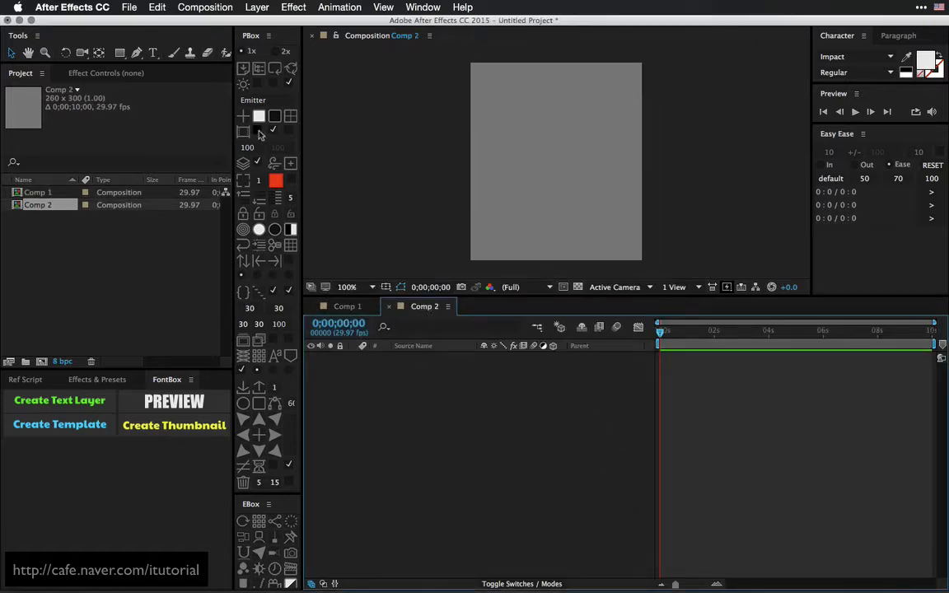
Step: Add a comp-sized yellow-green solid to Comp 2
left_click(291, 118)
left_click(291, 118)
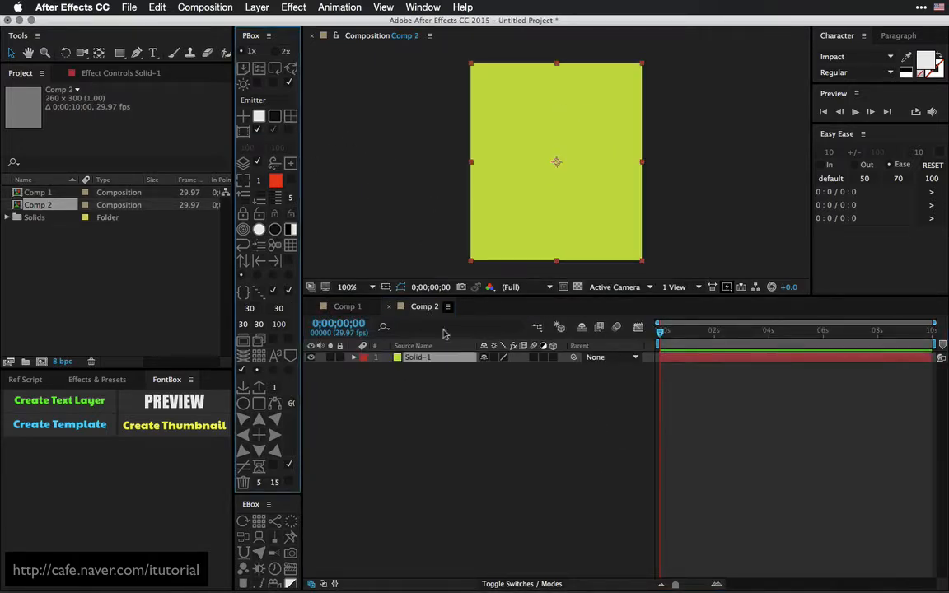
left_click(407, 370)
Step: Change Comp 1's settings to the NTSC D1 Widescreen Square Pixel preset, 872 × 486 px
left_click(349, 306)
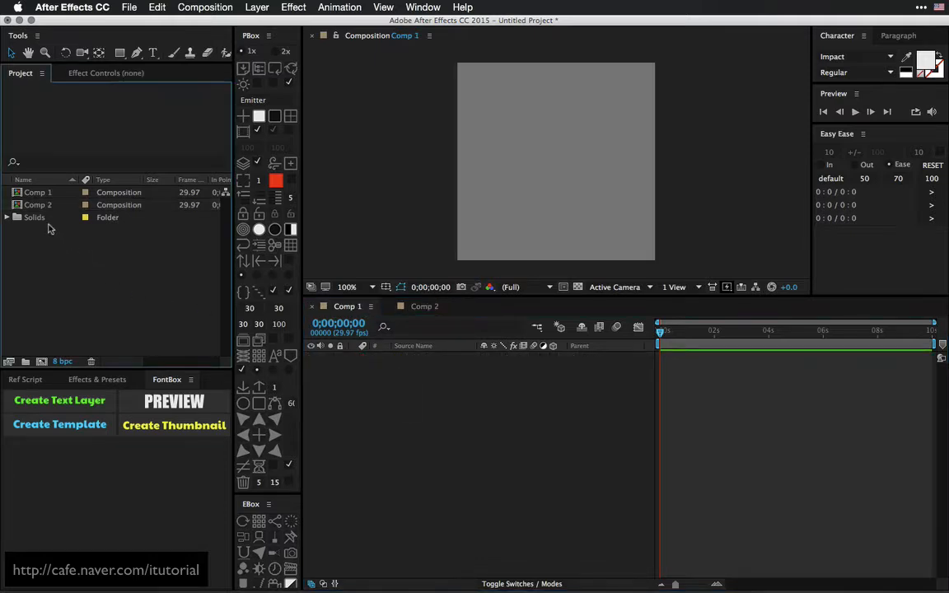
left_click(37, 205)
key("Up")
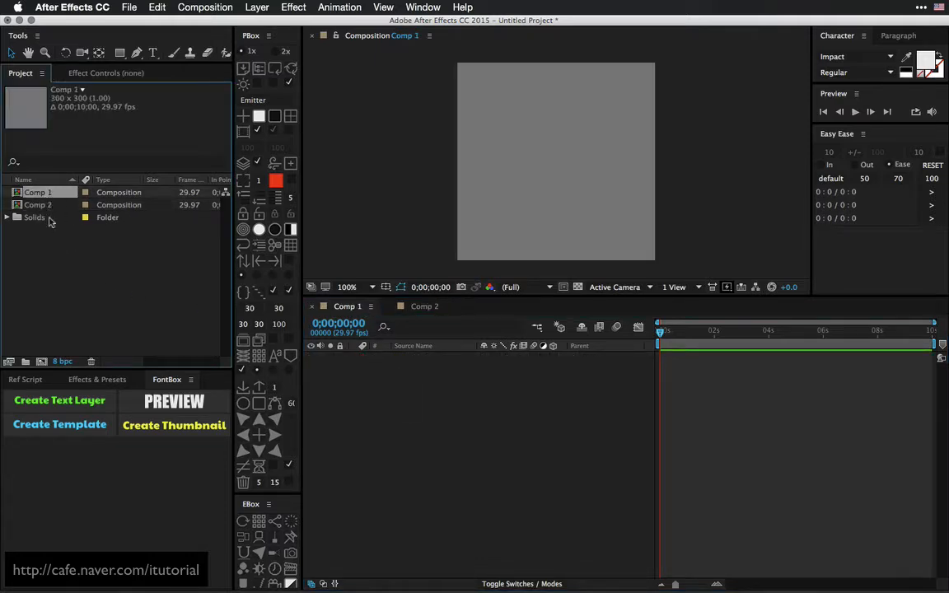
left_click(40, 204)
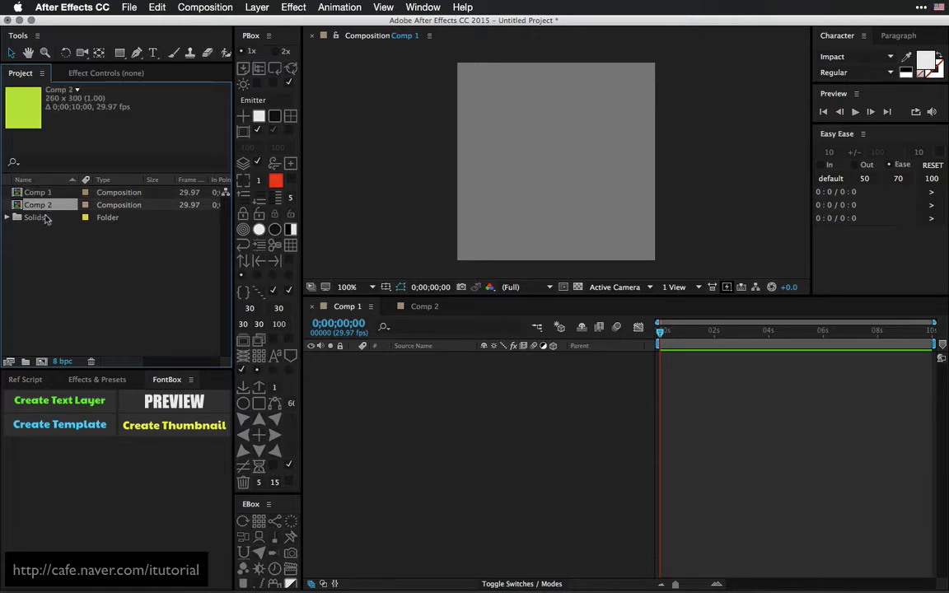
left_click(41, 192)
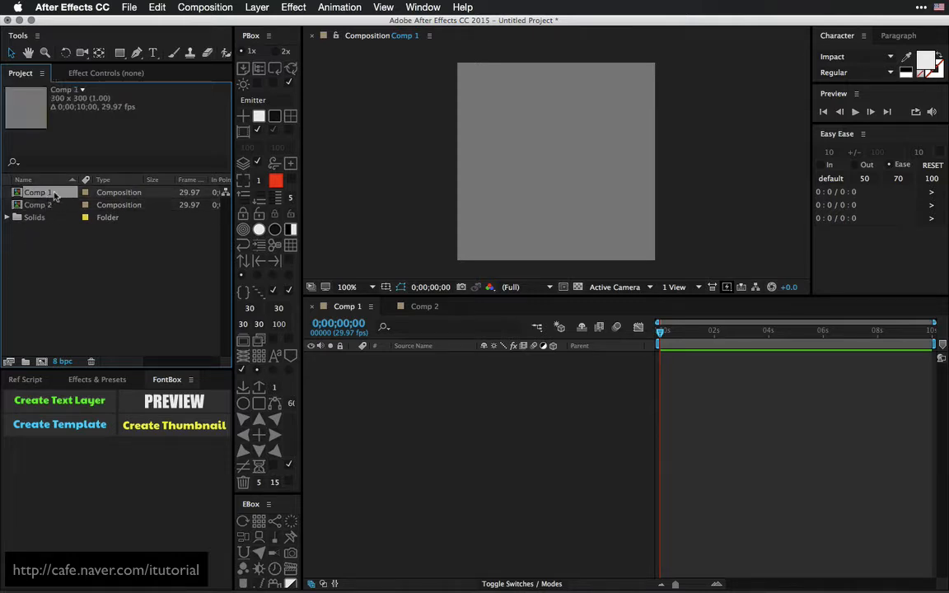
left_click(204, 8)
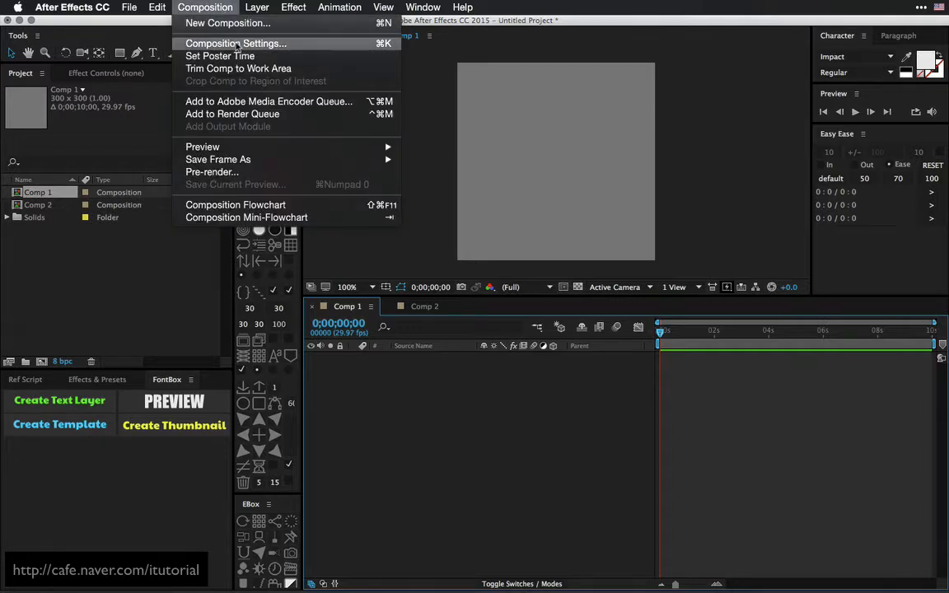
left_click(237, 44)
left_click(445, 194)
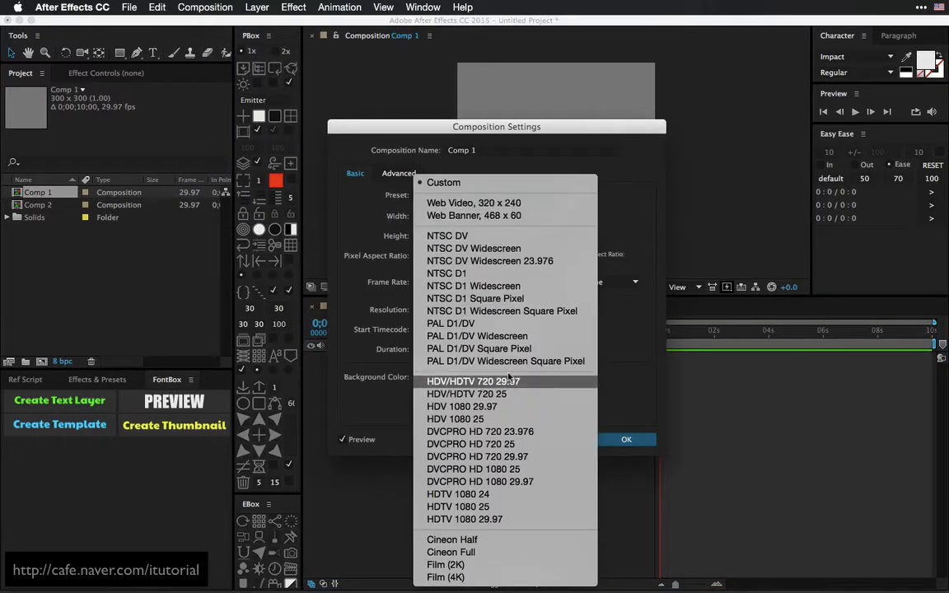
left_click(494, 310)
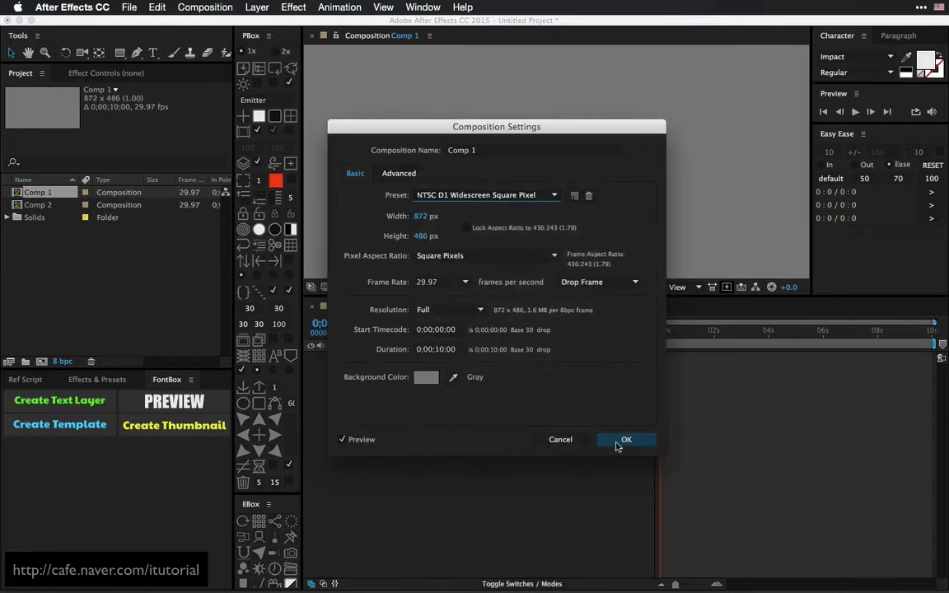
left_click(622, 441)
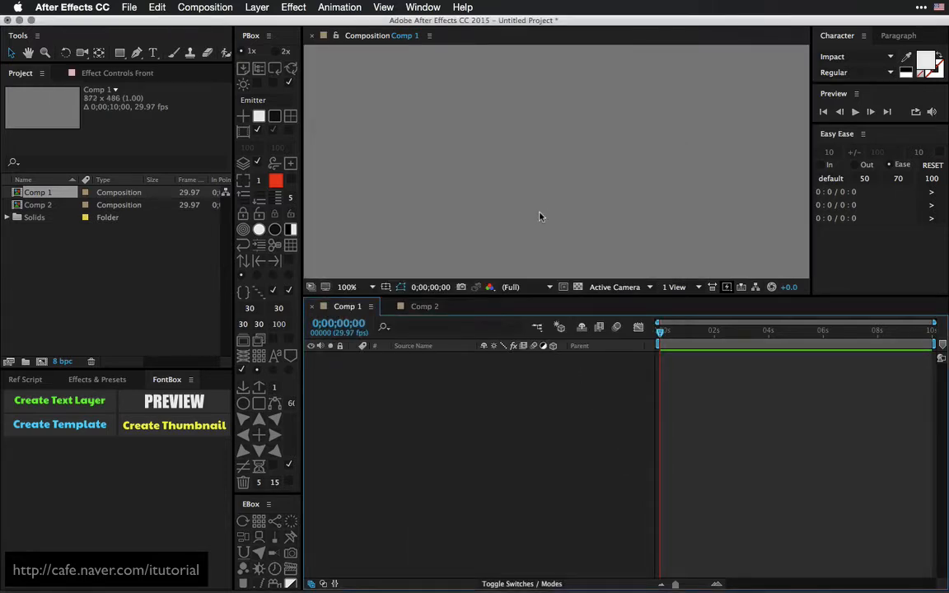
Step: Nest Comp 2 as a layer in Comp 1 and open the nested composition
scroll(540, 216, "down", 2)
left_click_drag(37, 204, 449, 365)
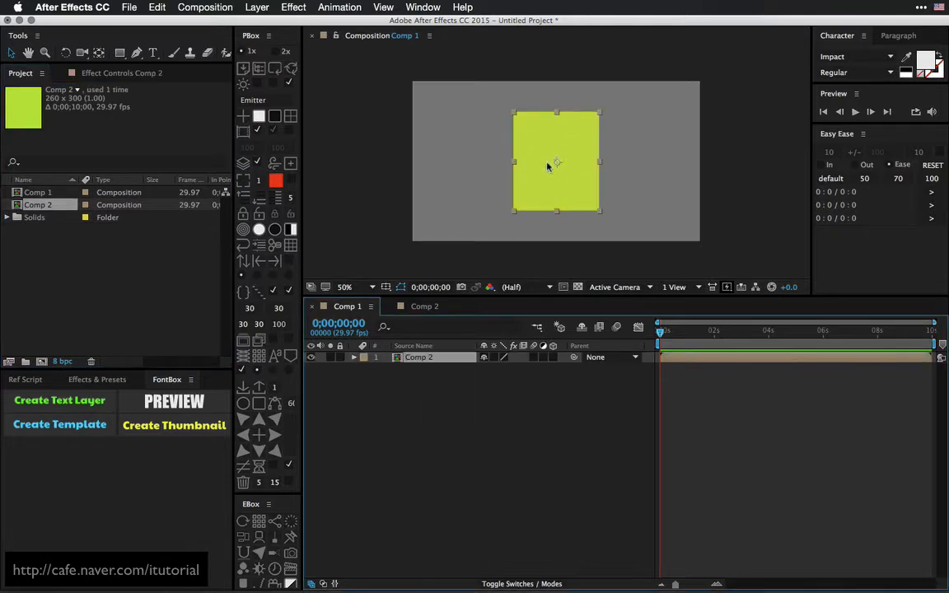
double_click(416, 359)
Step: Add a placeholder text layer above the solid in Comp 2, toggling the solid's visibility off and back on
left_click(97, 401)
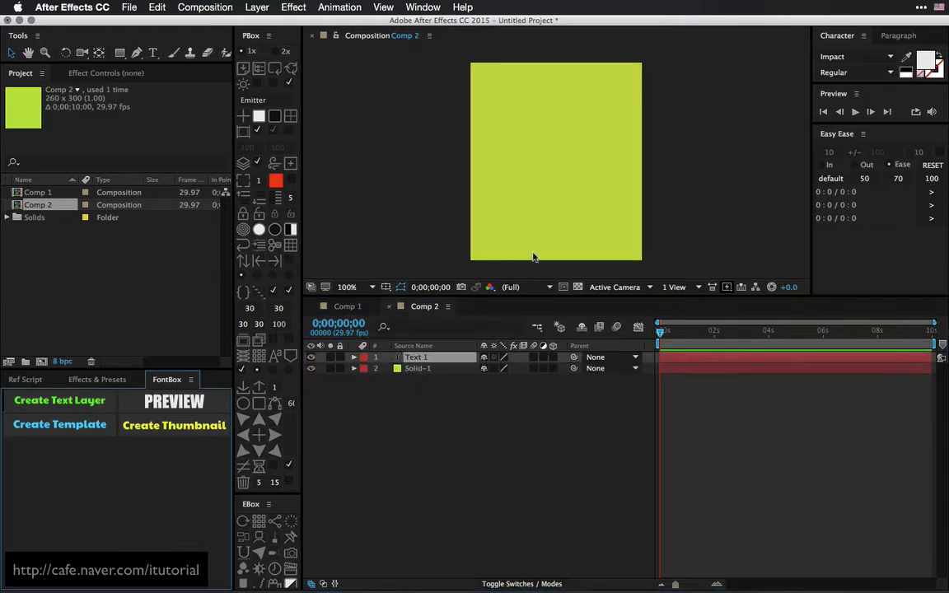
left_click(424, 369)
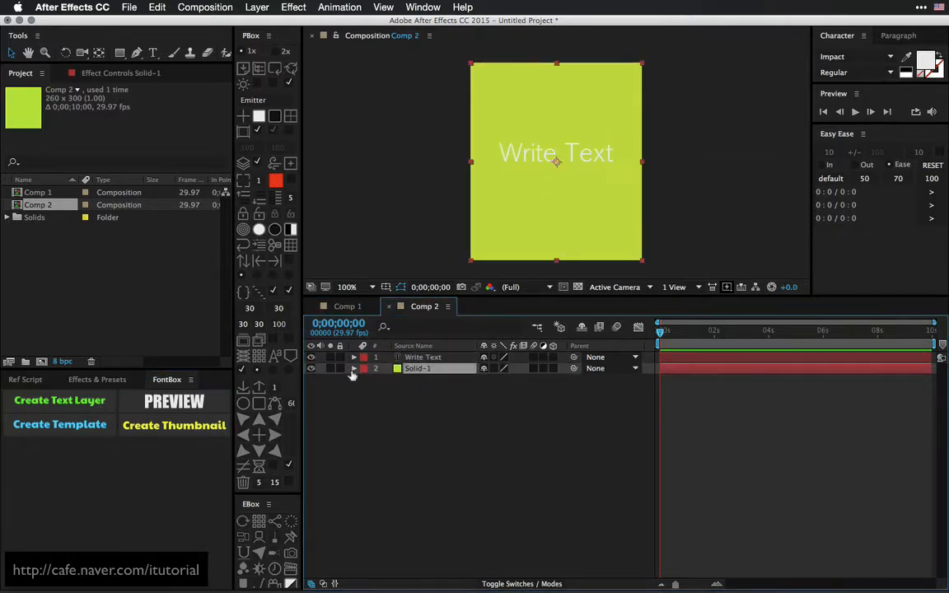
left_click(311, 369)
left_click(312, 368)
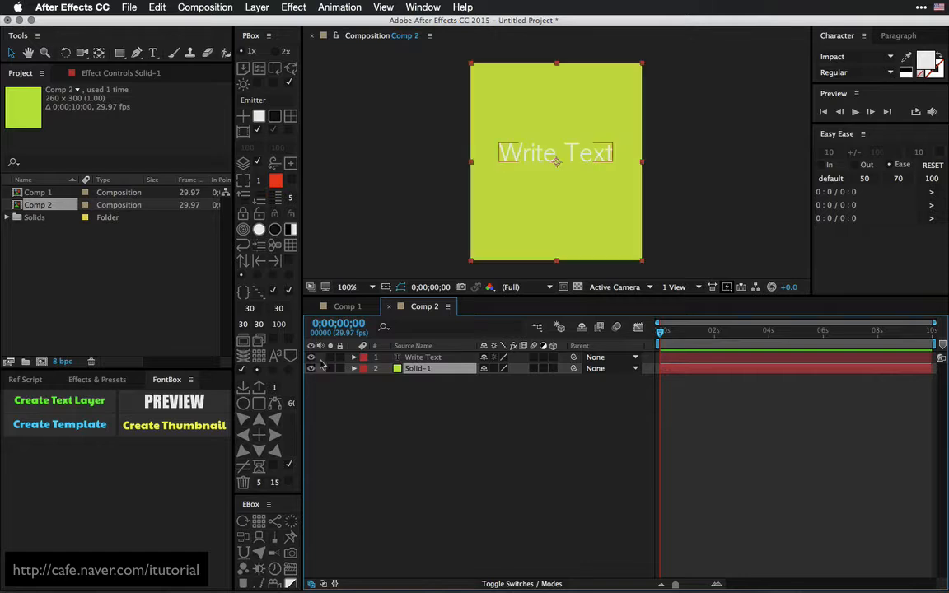
Step: Delete the placeholder text layer from Comp 2 and close that composition, returning to Comp 1
left_click(419, 357)
key("Delete")
left_click(364, 307)
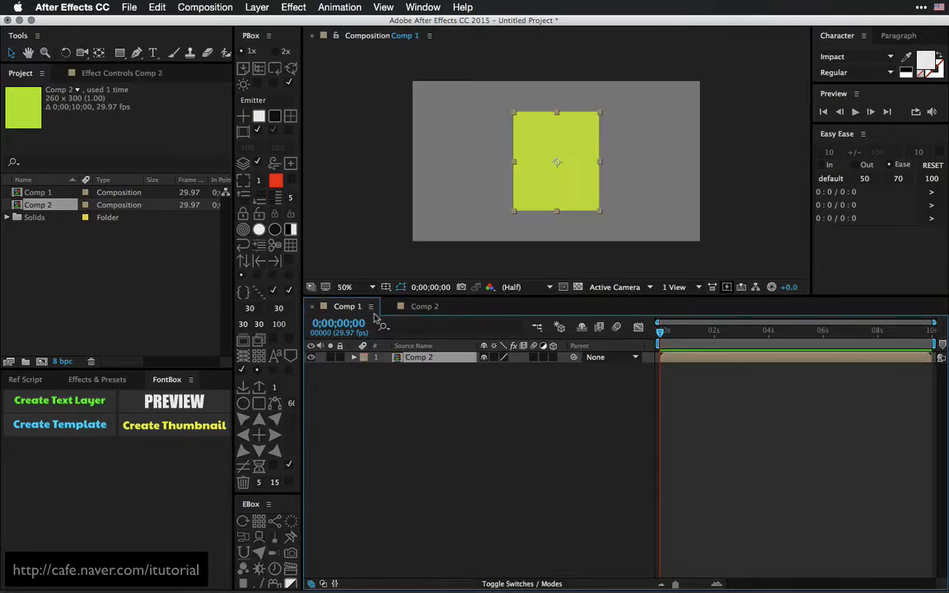
left_click(421, 310)
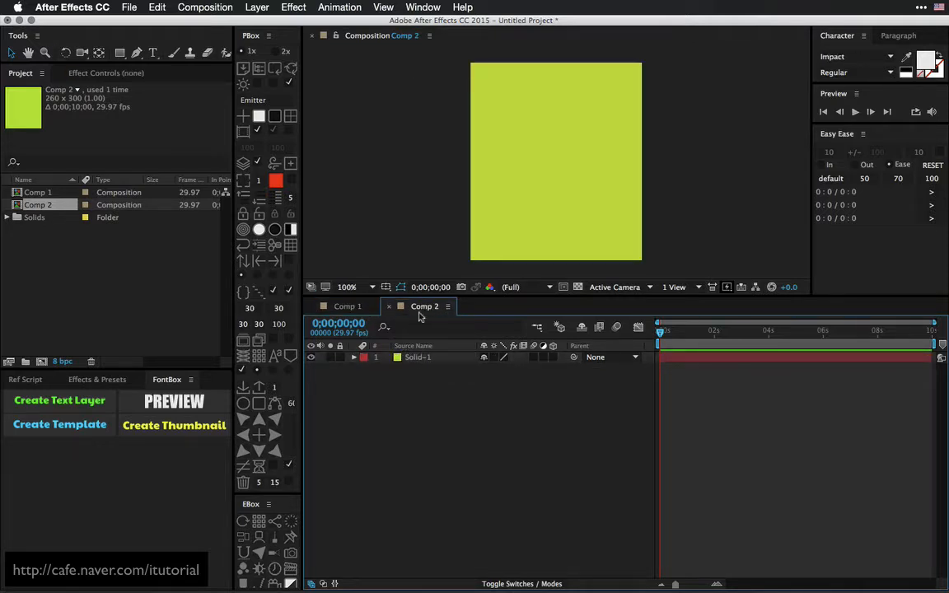
left_click(391, 306)
left_click(434, 387)
Step: Apply the CC Page Turn effect to the Comp 2 layer and move its fold position to about 165, 188
left_click(416, 357)
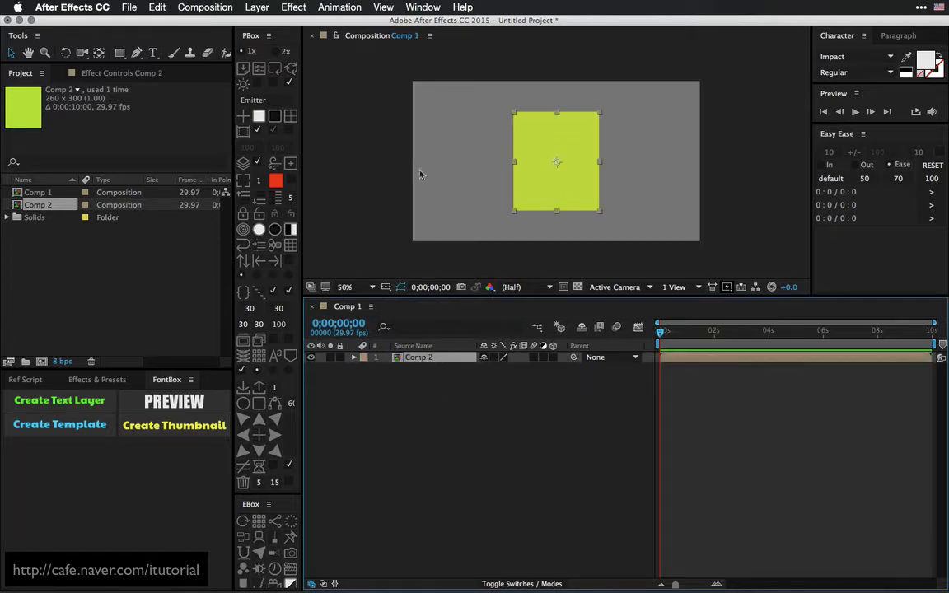
left_click(256, 8)
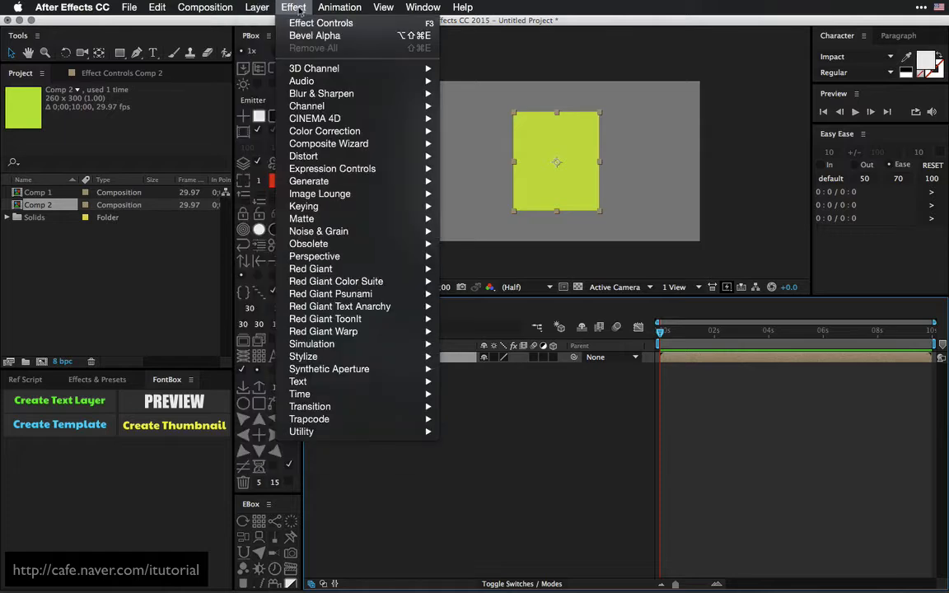
mouse_move(366, 153)
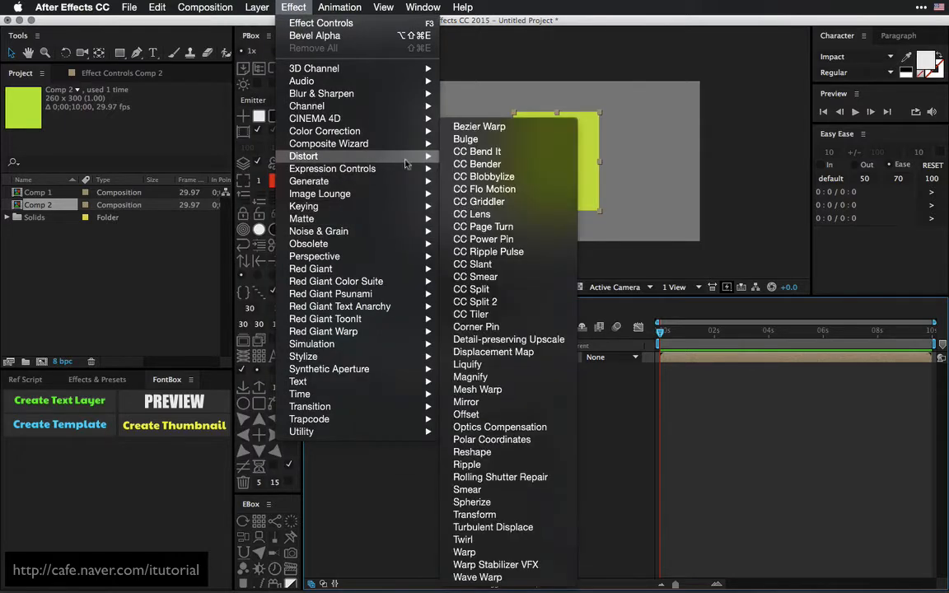
left_click(483, 226)
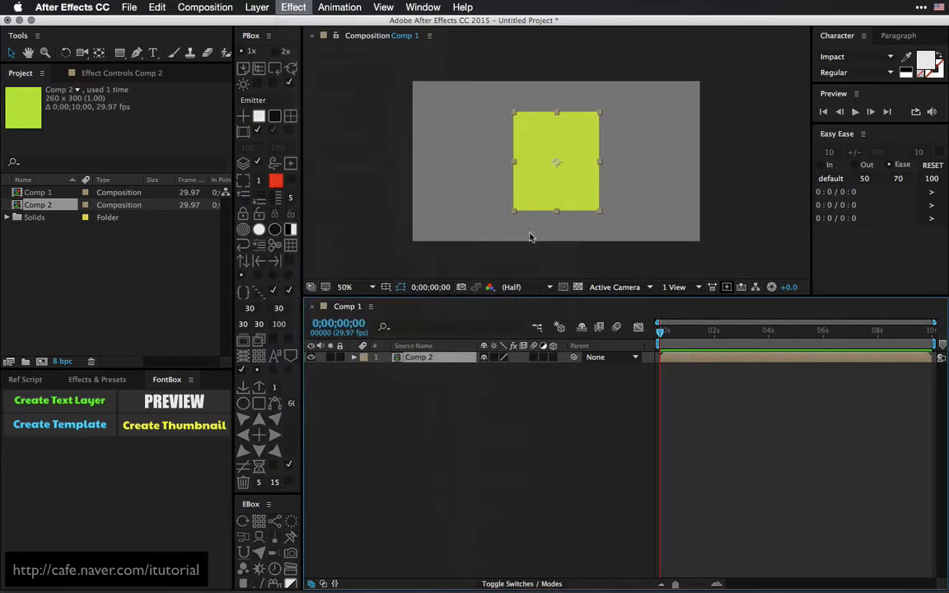
left_click_drag(578, 163, 561, 181)
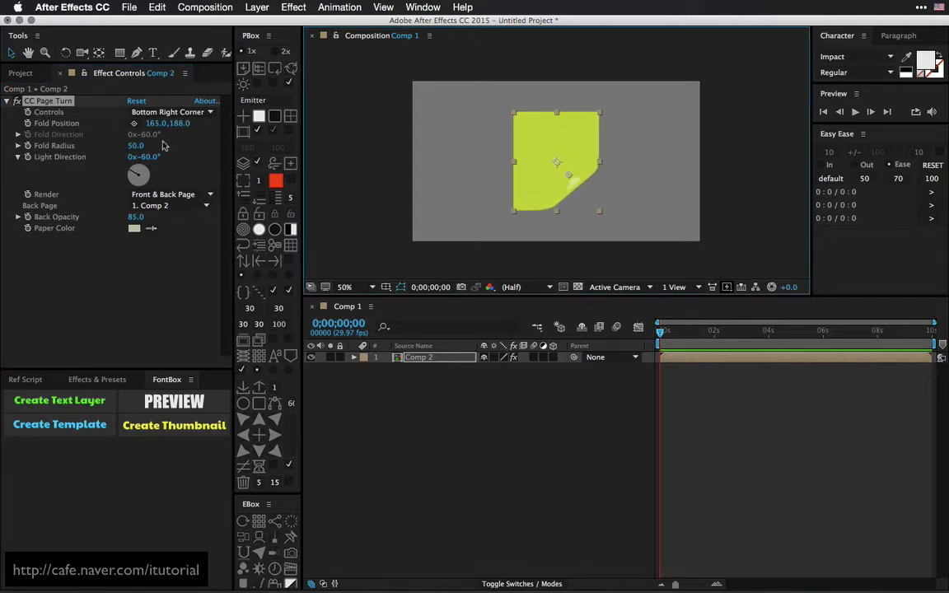
Step: Check the Animated Alphabet reference image in Firefox and switch CC Page Turn's controls to Classic UI
key("super+Tab")
key("super+Tab")
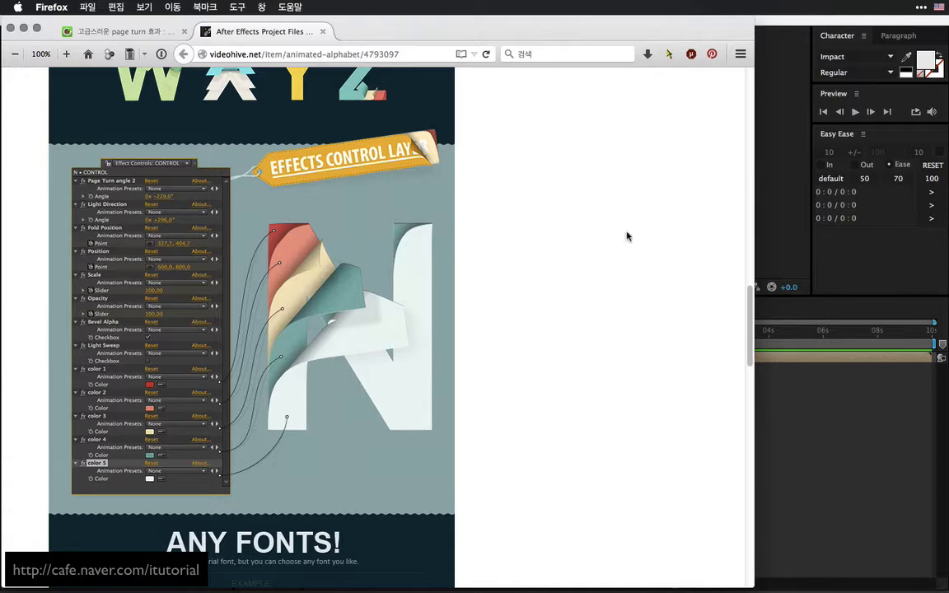
key("super+Tab")
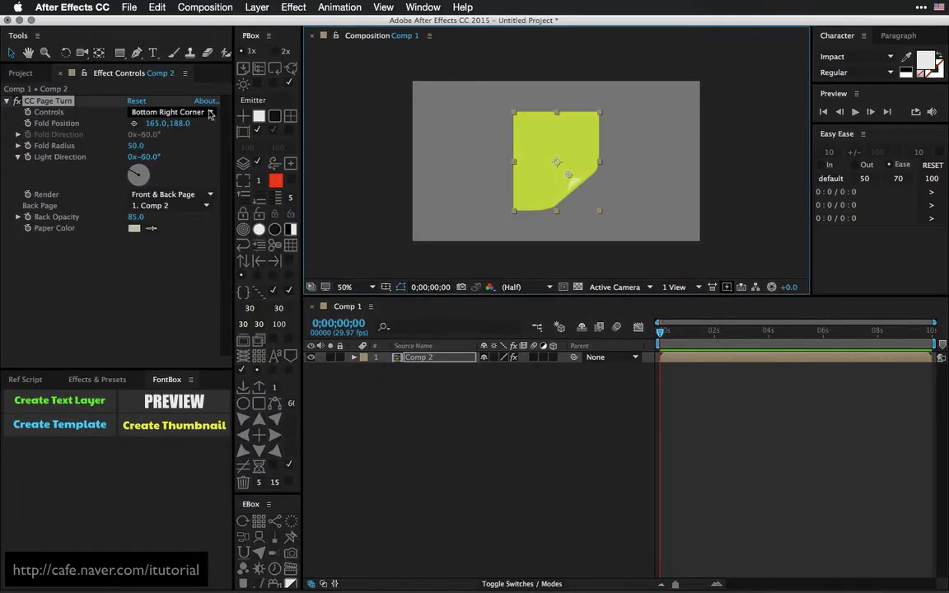
left_click(190, 112)
left_click(170, 125)
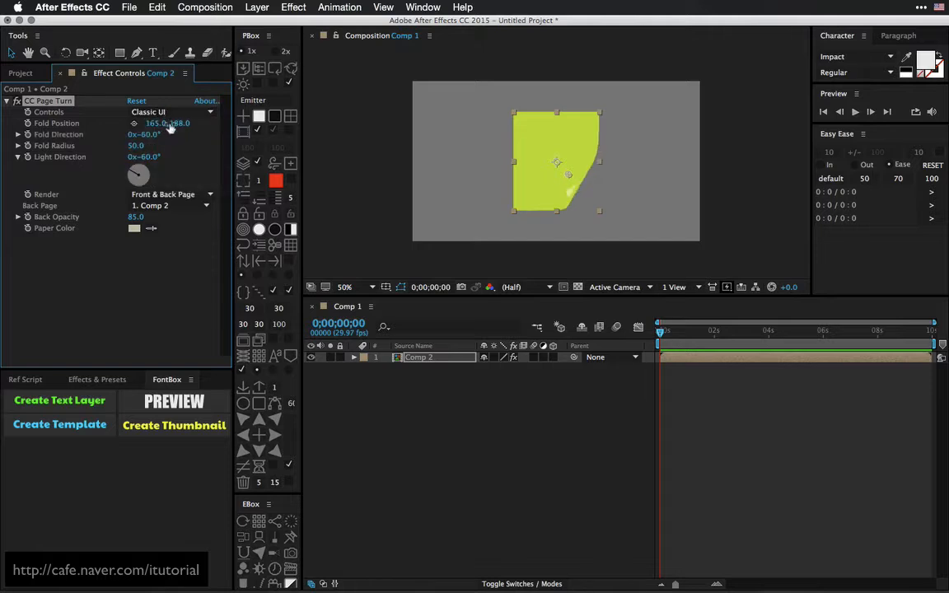
Step: Set the page turn's fold direction to about -222° and its fold position to about 283, 324
mouse_move(146, 133)
left_mouse_down()
mouse_move(199, 132)
mouse_move(164, 134)
left_mouse_up()
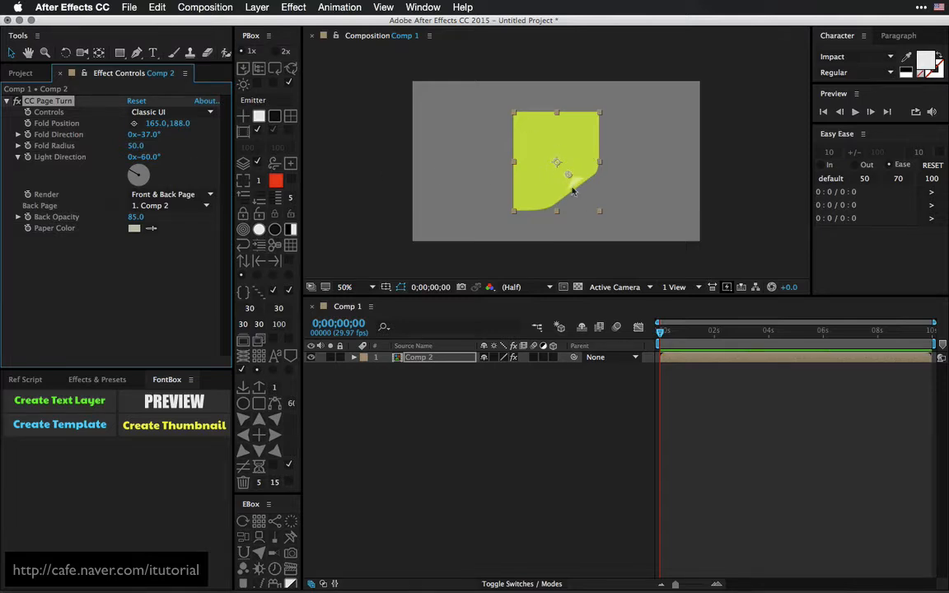
mouse_move(569, 176)
left_mouse_down()
mouse_move(600, 211)
mouse_move(569, 168)
left_mouse_up()
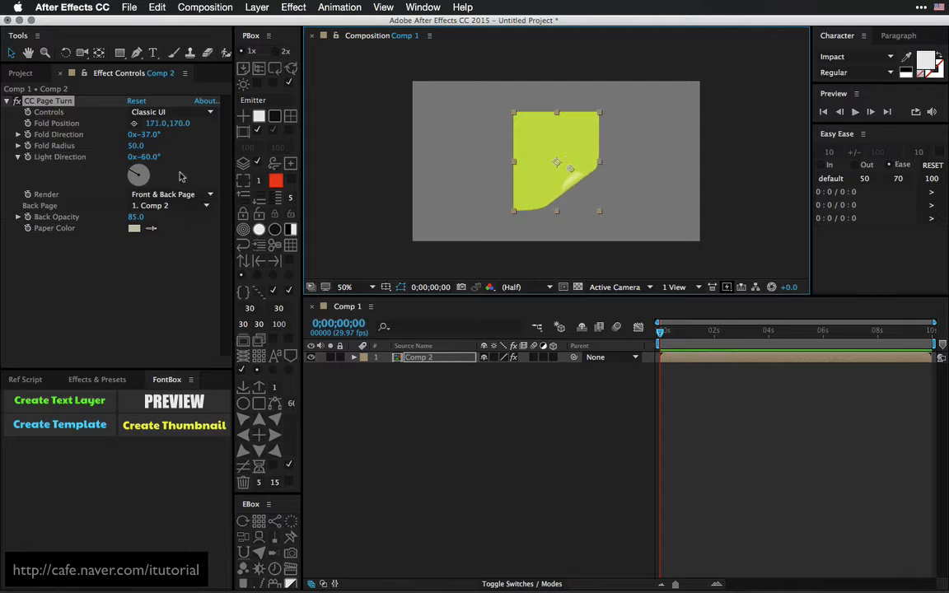
left_click_drag(140, 135, 156, 151)
left_click_drag(569, 170, 607, 219)
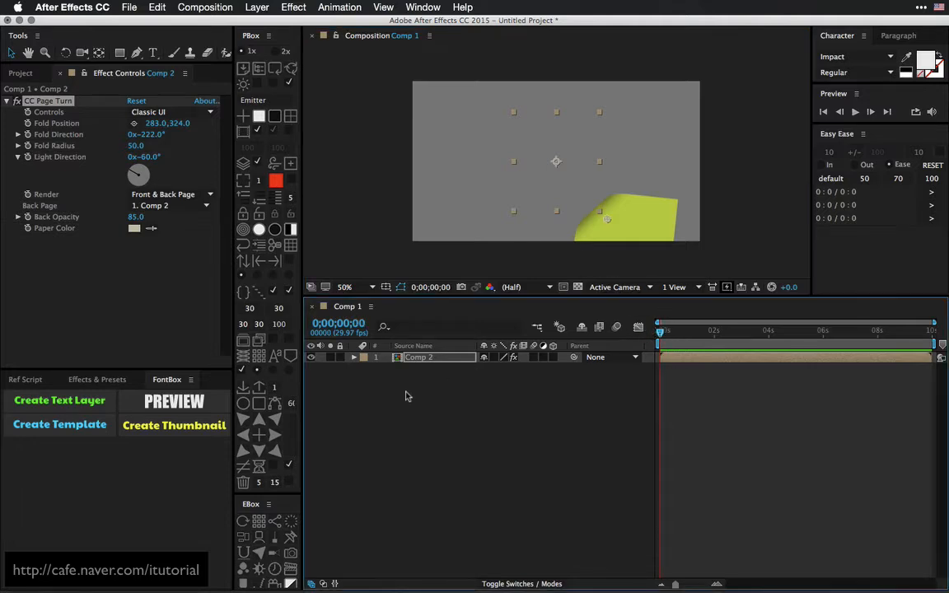
Step: Add a red Fill effect to the Comp 2 layer and place it above CC Page Turn in the effect order
left_click(413, 358)
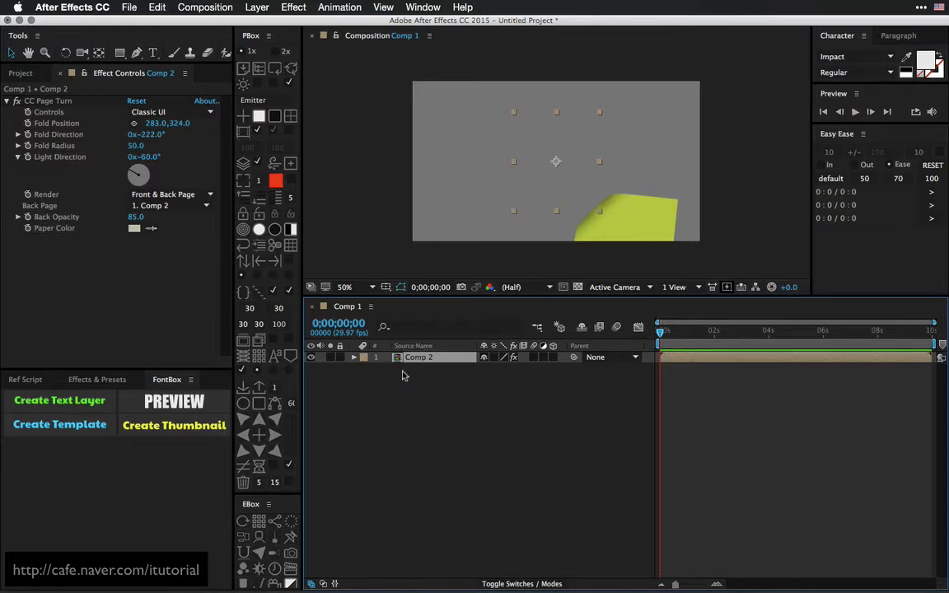
left_click(283, 9)
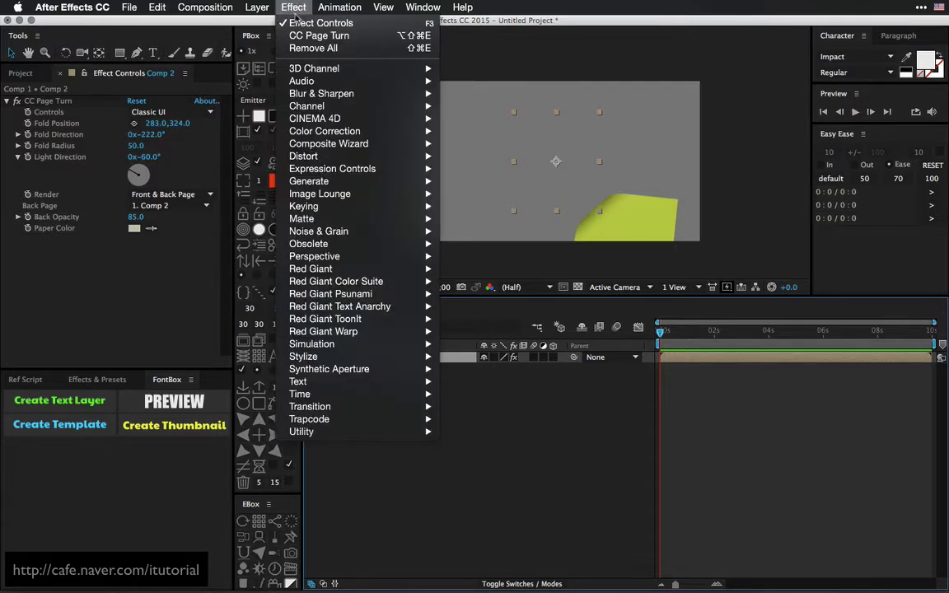
mouse_move(379, 134)
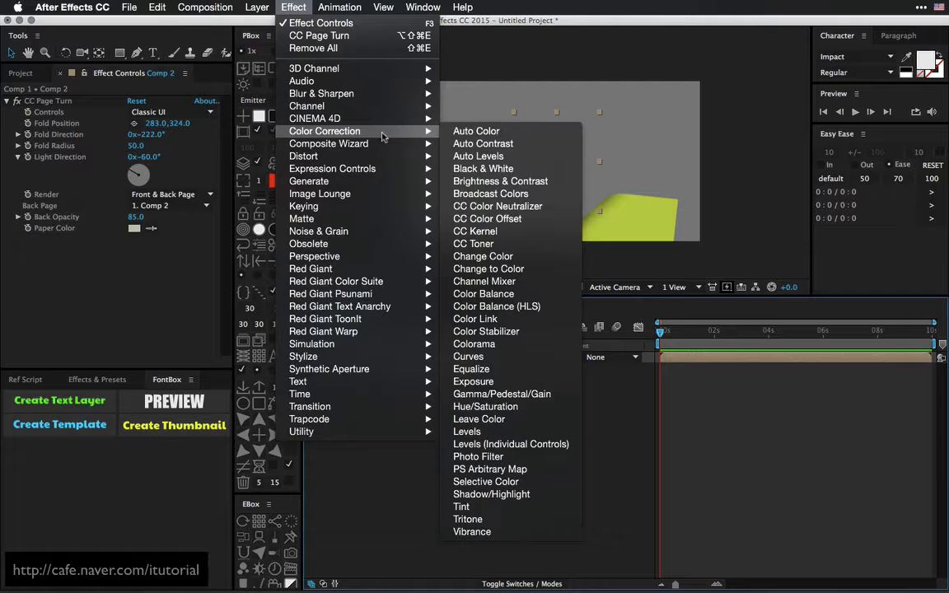
mouse_move(380, 181)
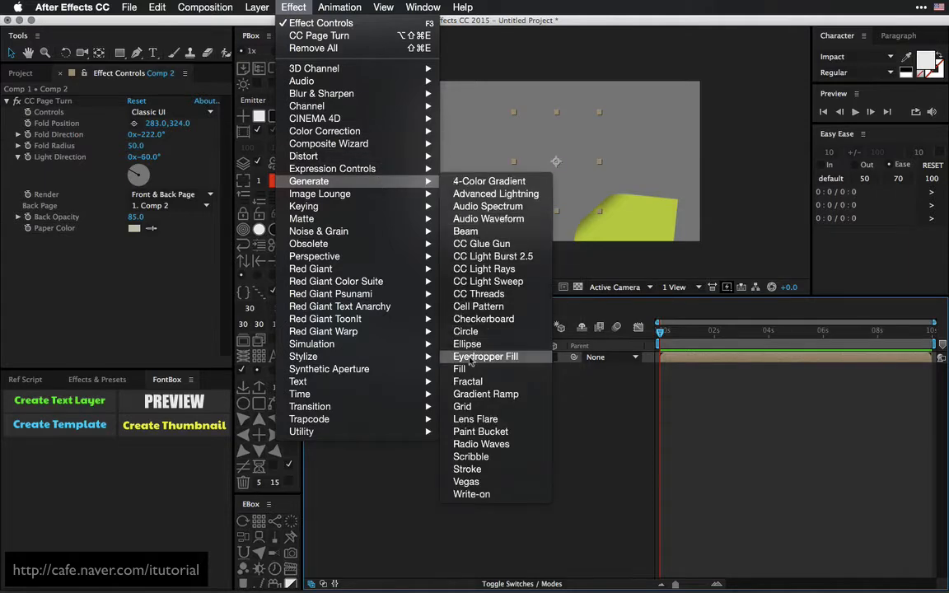
left_click(459, 369)
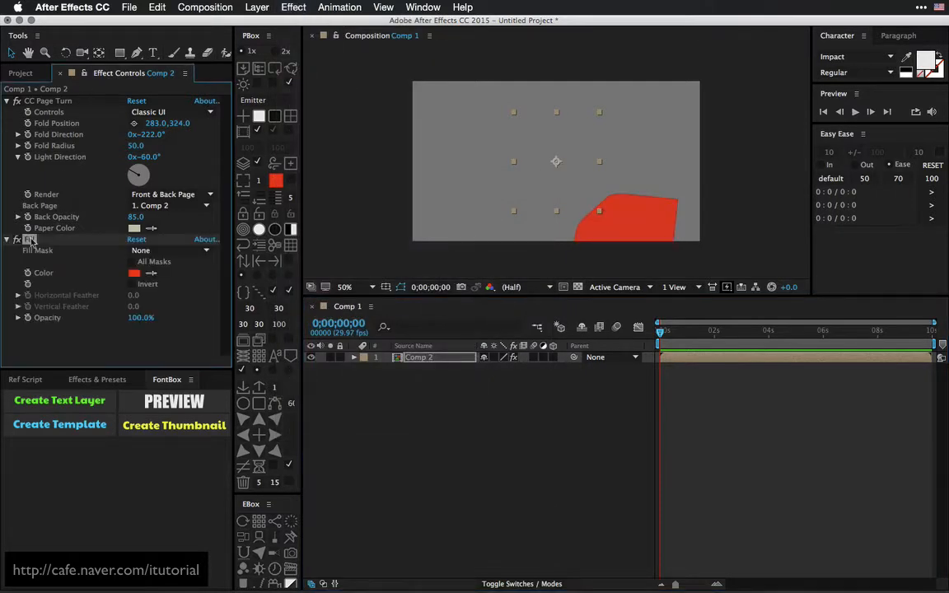
left_click_drag(30, 240, 47, 94)
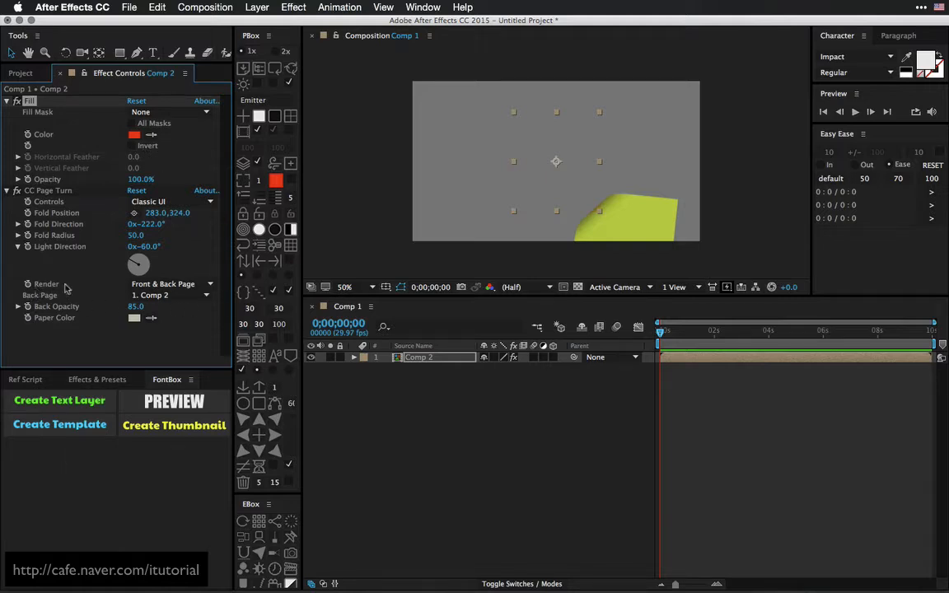
Step: Set CC Page Turn's back page to None and inspect its paper color without changing it
left_click(191, 294)
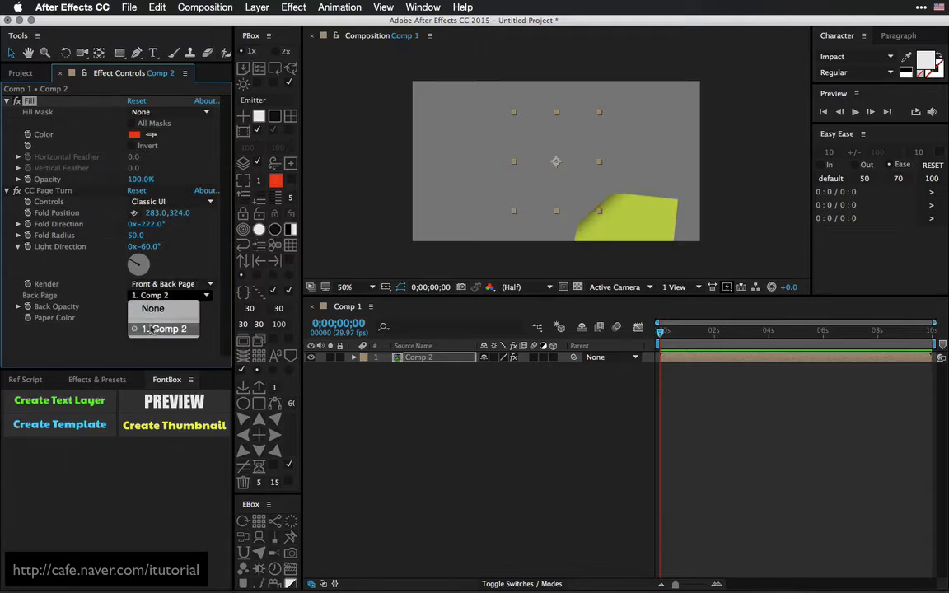
left_click(153, 309)
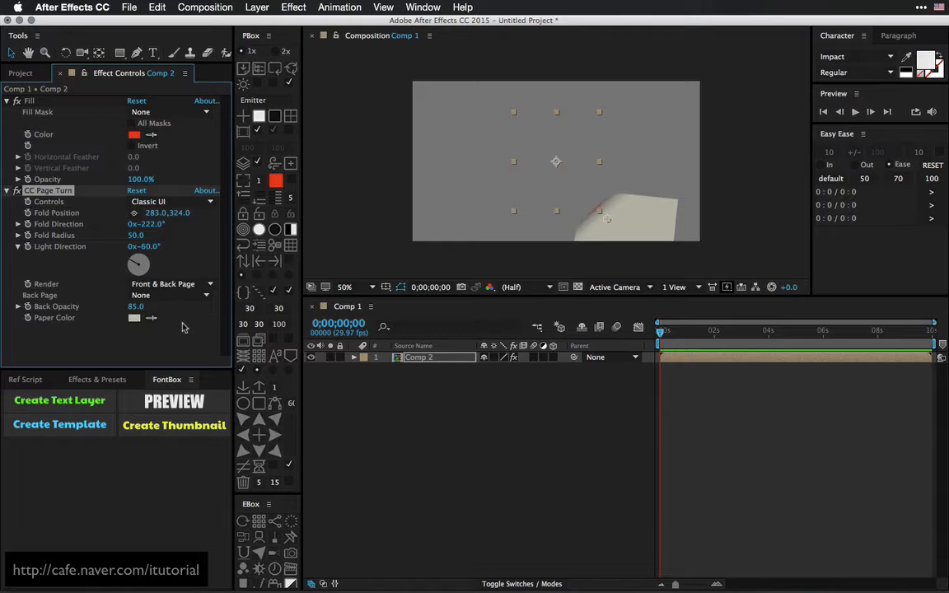
left_click(134, 318)
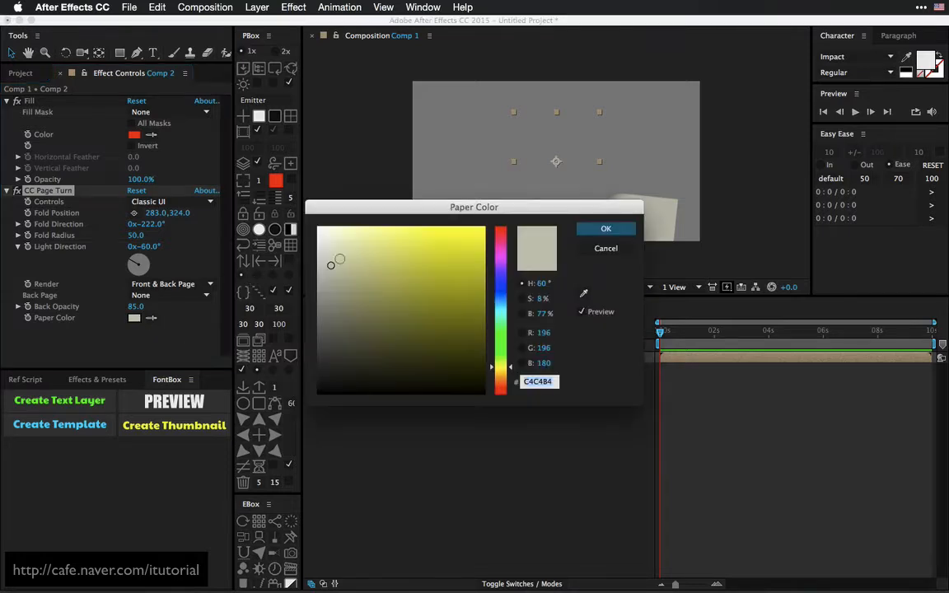
left_click(606, 248)
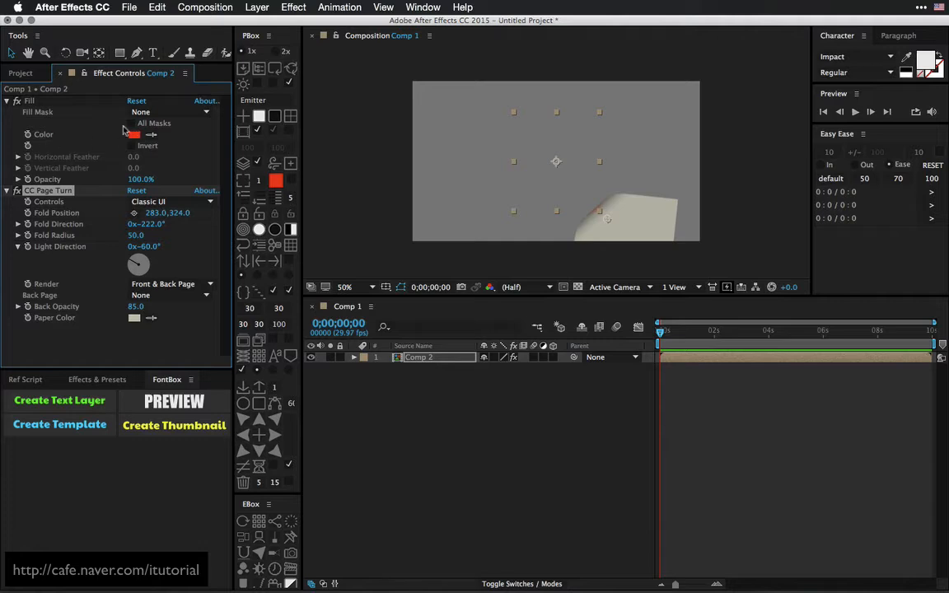
Step: Link CC Page Turn's paper color to the Fill effect's color with an expression, and collapse the layer's properties
left_click(27, 318, "alt")
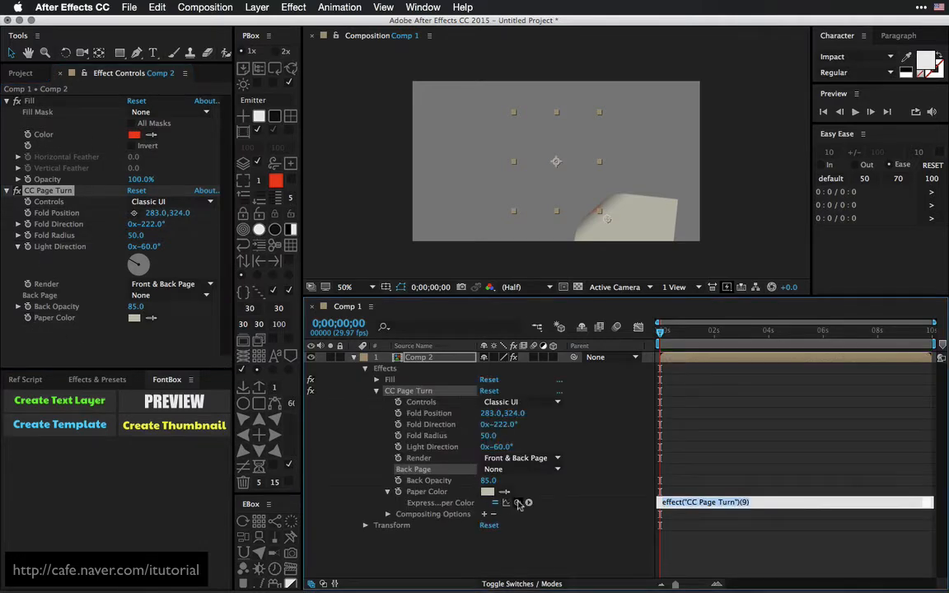
left_click_drag(506, 502, 41, 138)
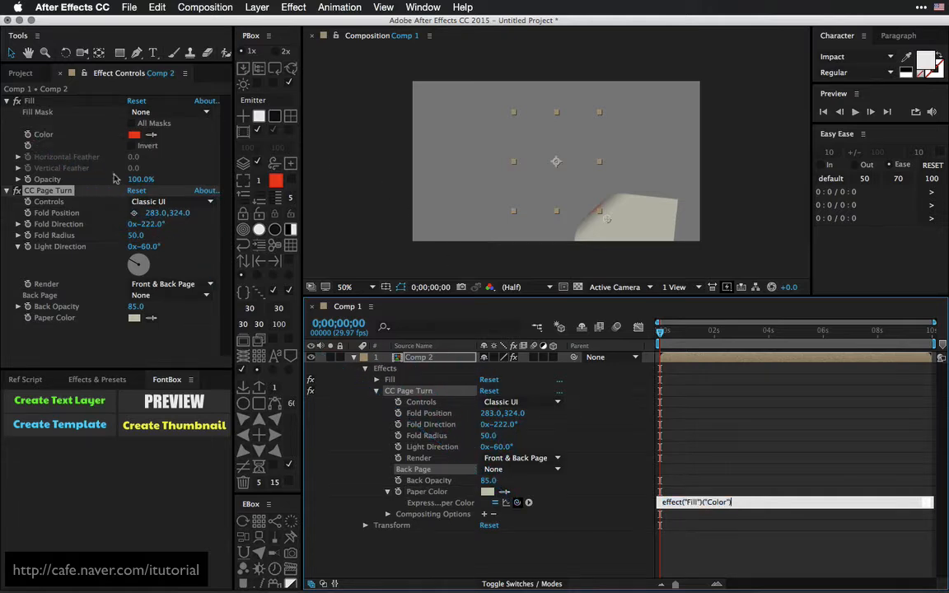
left_click(173, 229)
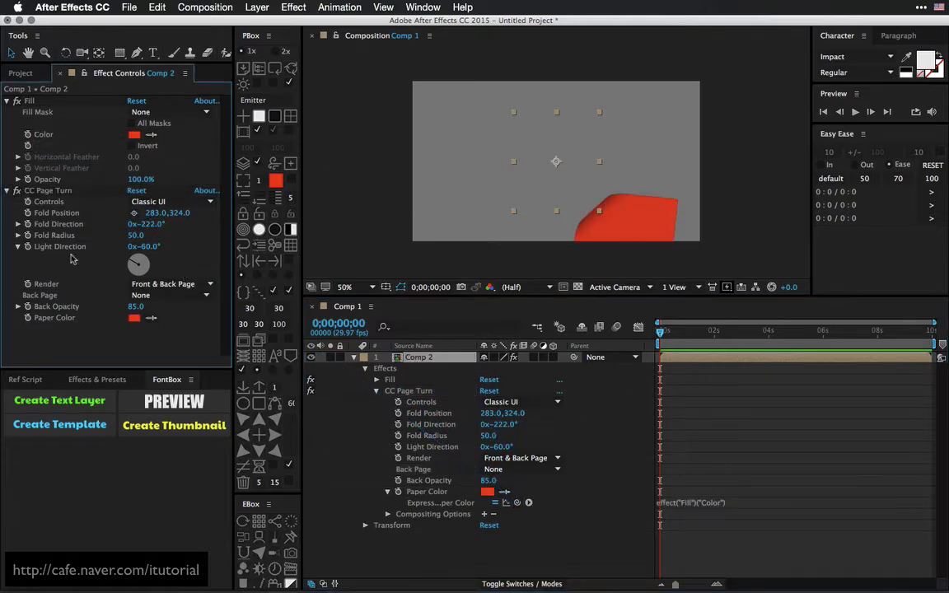
left_click(7, 190)
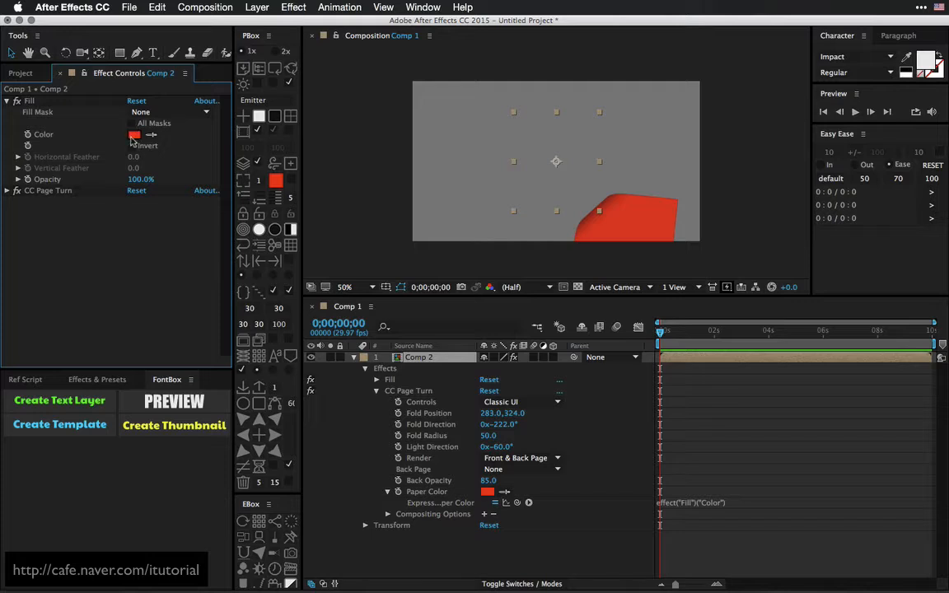
left_click(354, 359)
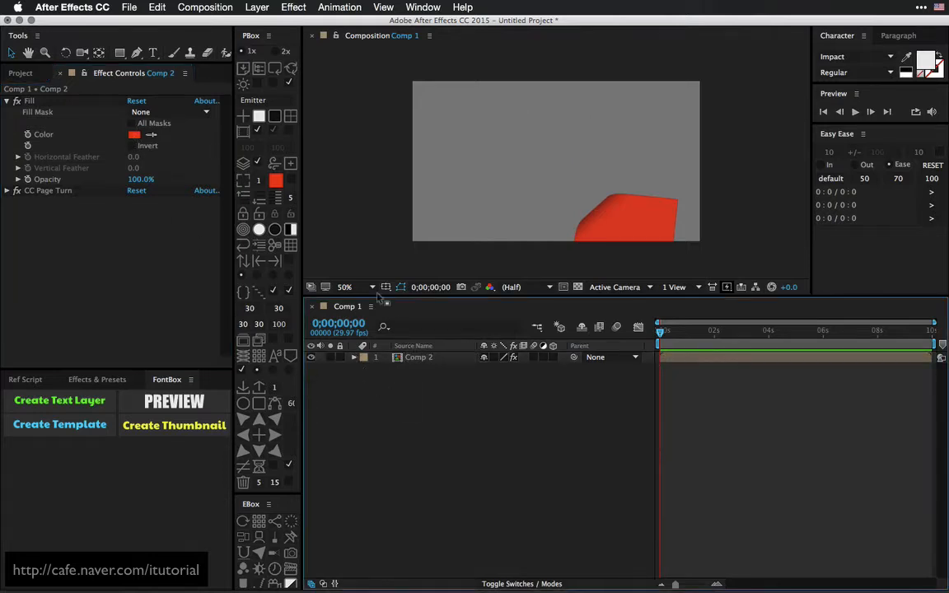
Step: Add a null object to Comp 1 and apply a Color Control expression effect to it
left_click(243, 130)
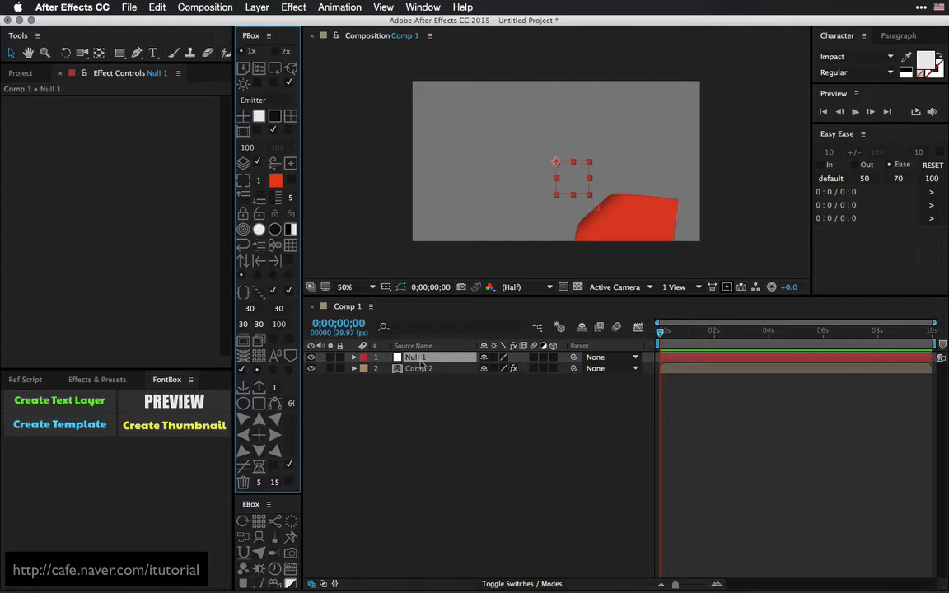
left_click(293, 6)
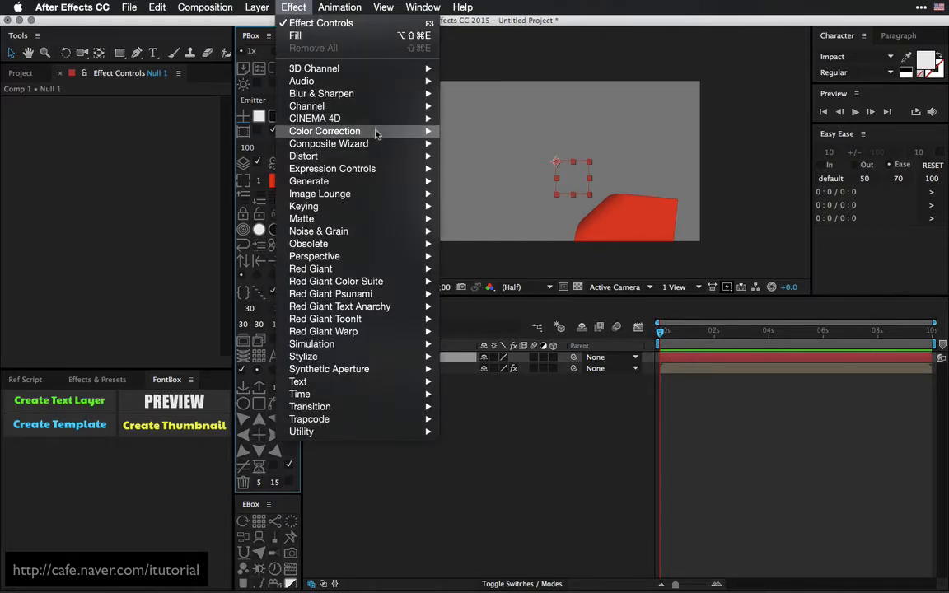
mouse_move(379, 132)
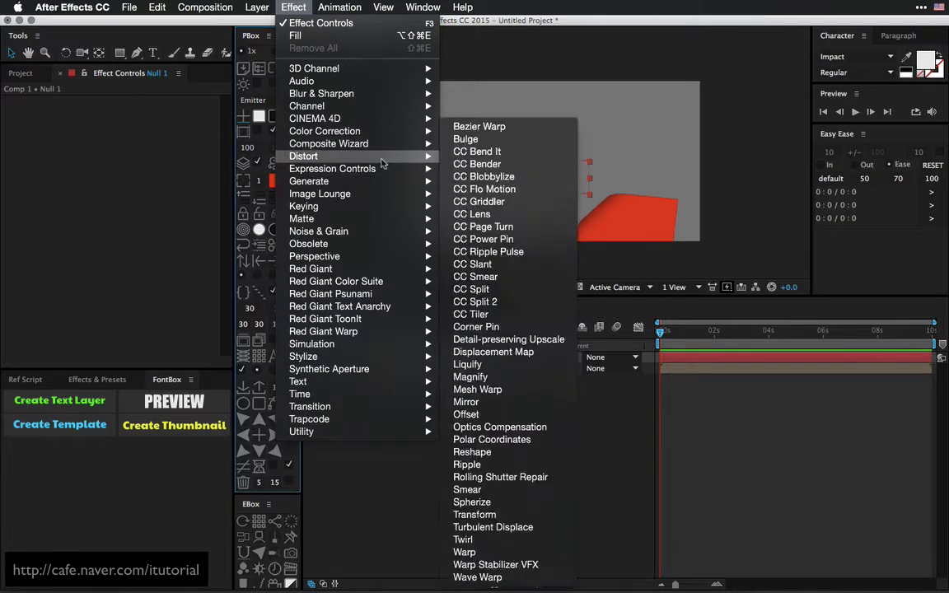
mouse_move(431, 168)
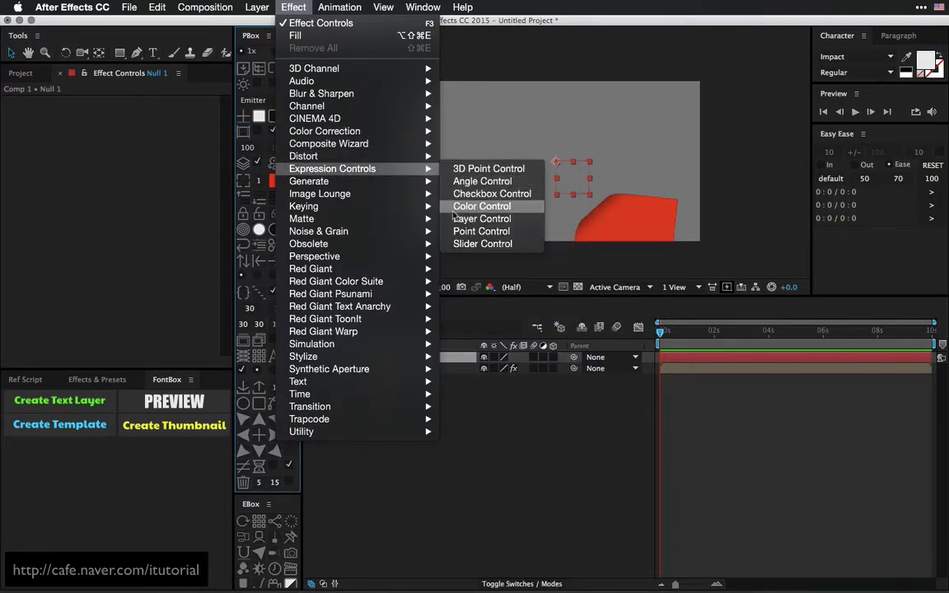
left_click(481, 206)
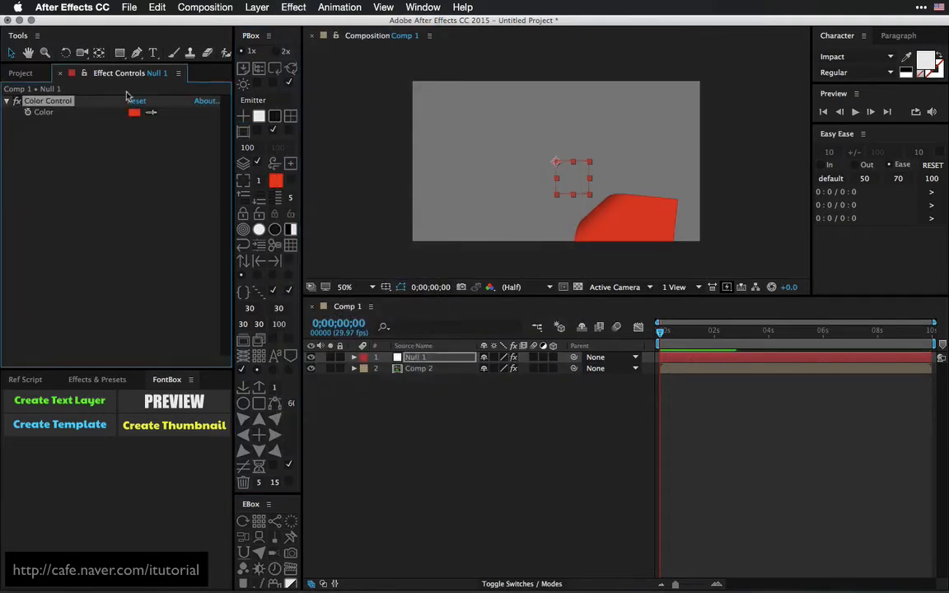
Step: Link the Comp 2 layer's Fill color to Null 1's Color Control with an expression and collapse the layer's properties
left_click(424, 369)
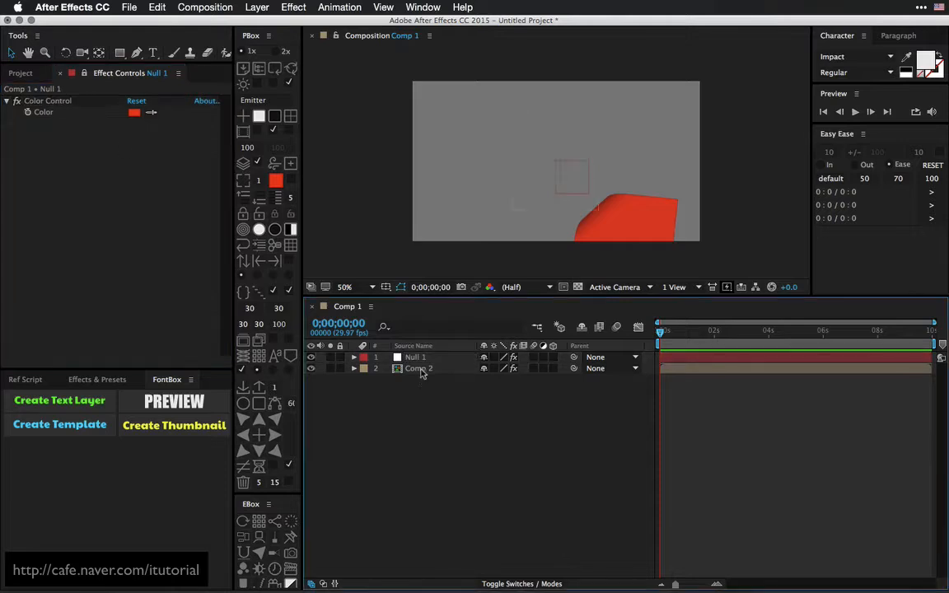
left_click(357, 370)
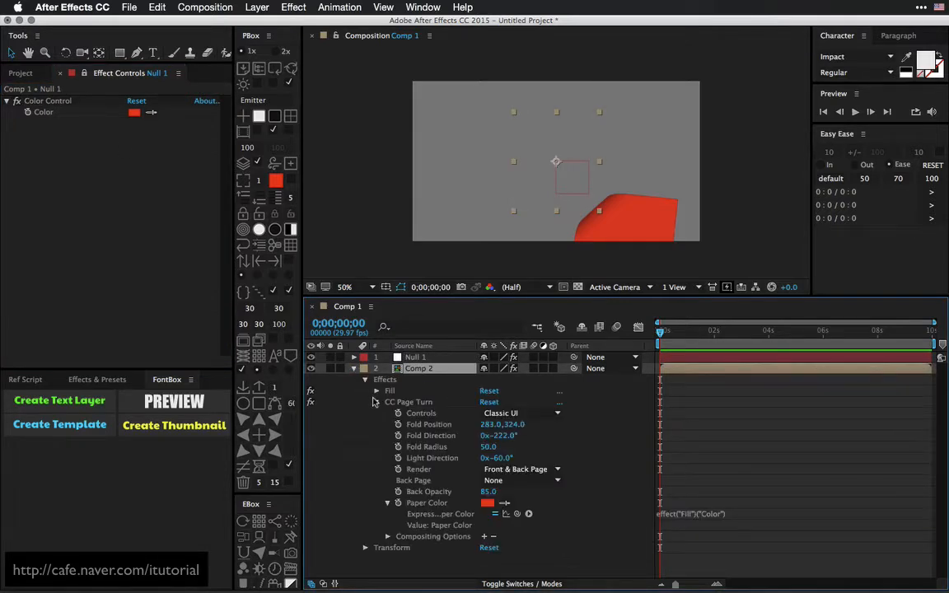
left_click(377, 392)
left_click(376, 391)
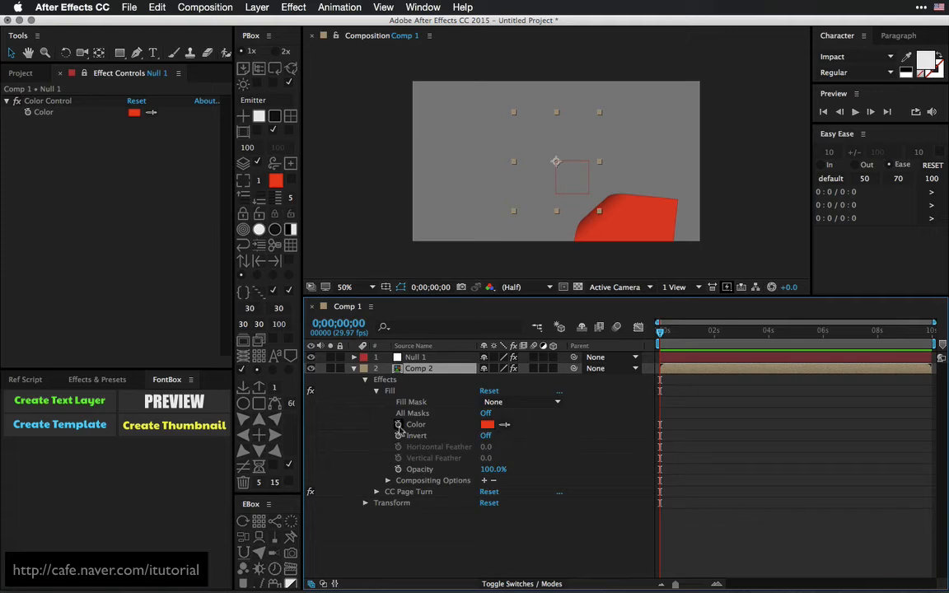
left_click(398, 425, "alt")
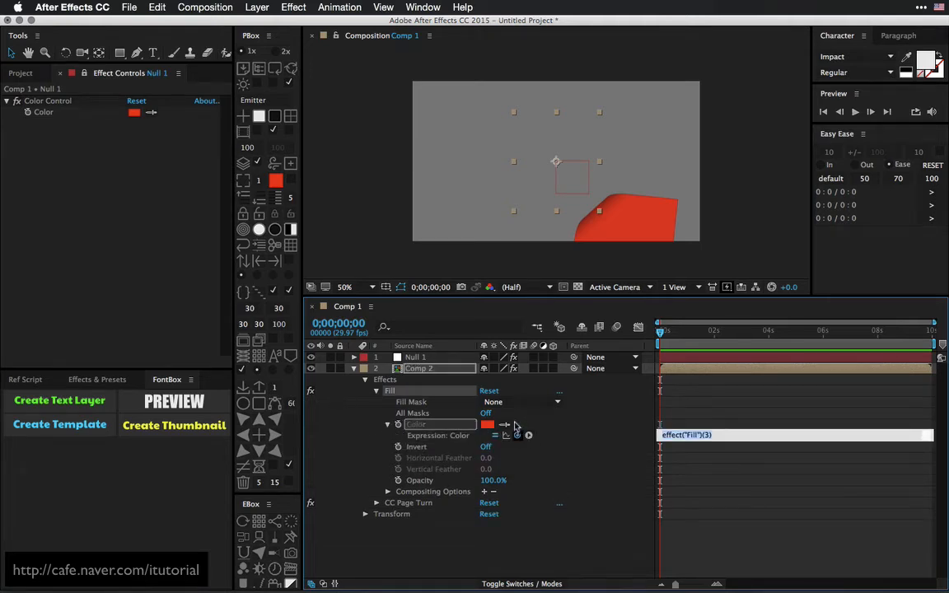
left_click_drag(517, 434, 45, 112)
left_click(70, 142)
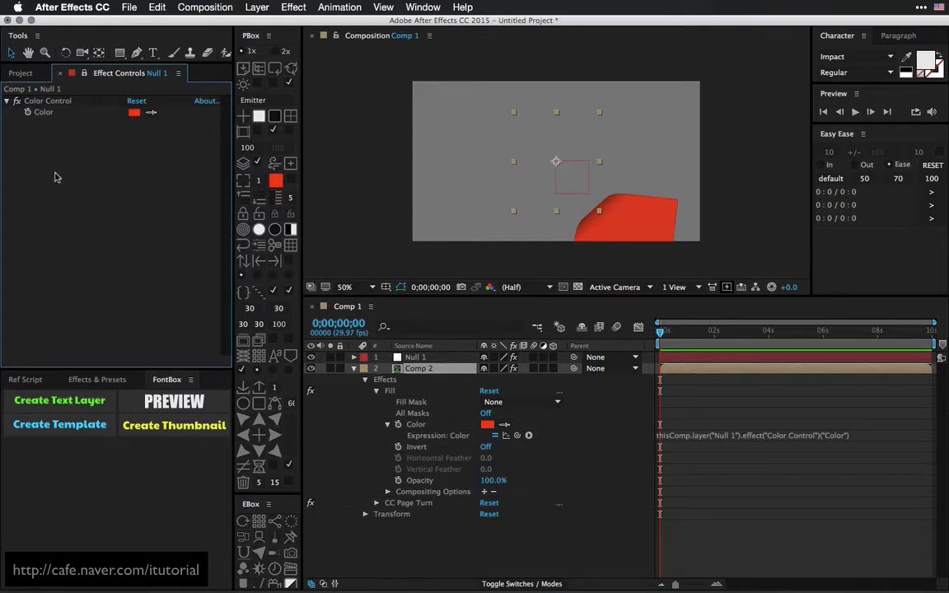
left_click(354, 368)
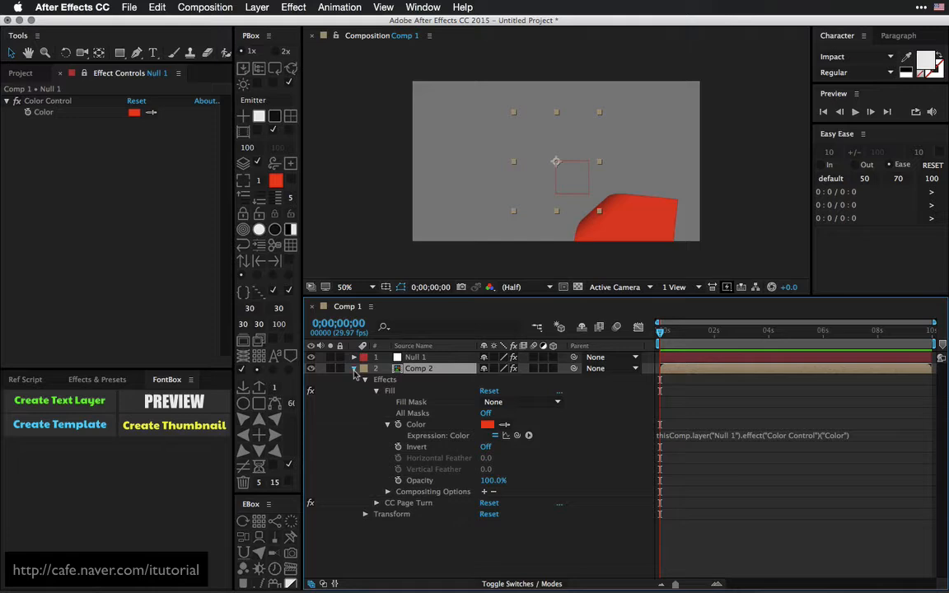
Step: Change Null 1's Color Control color to blue
left_click(415, 356)
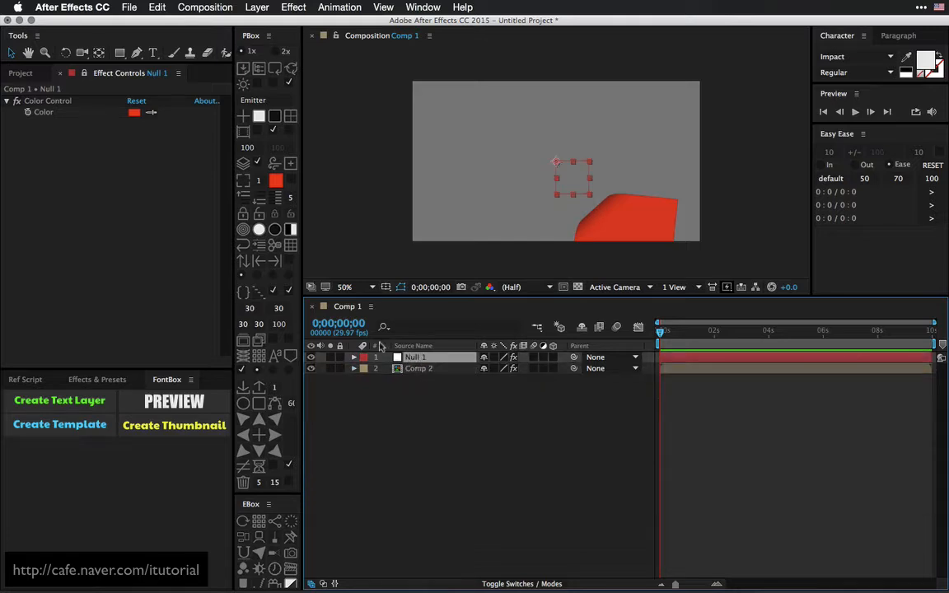
left_click(84, 91)
left_click(135, 114)
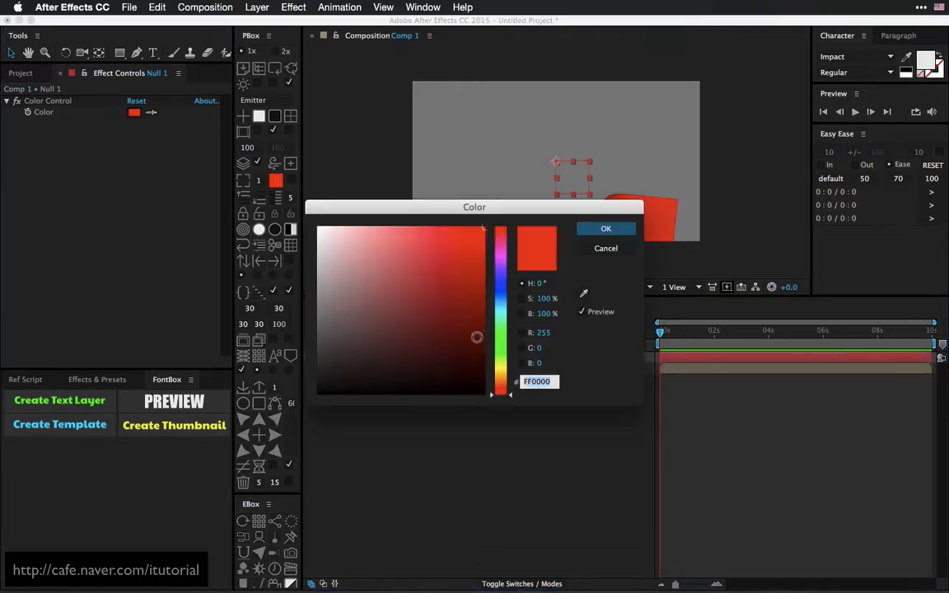
left_click(499, 288)
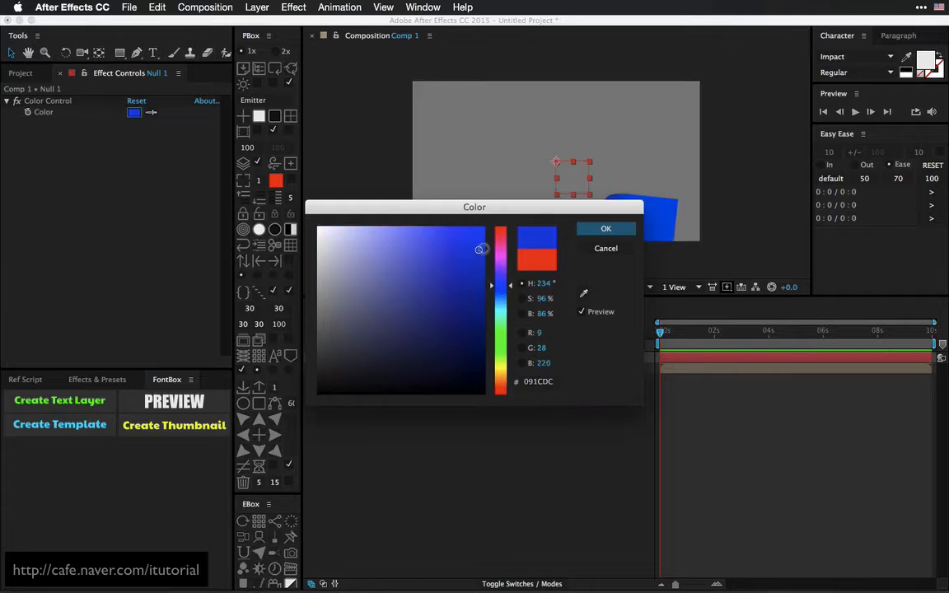
left_click(606, 229)
mouse_move(661, 332)
left_mouse_down()
mouse_move(673, 332)
mouse_move(660, 332)
left_mouse_up()
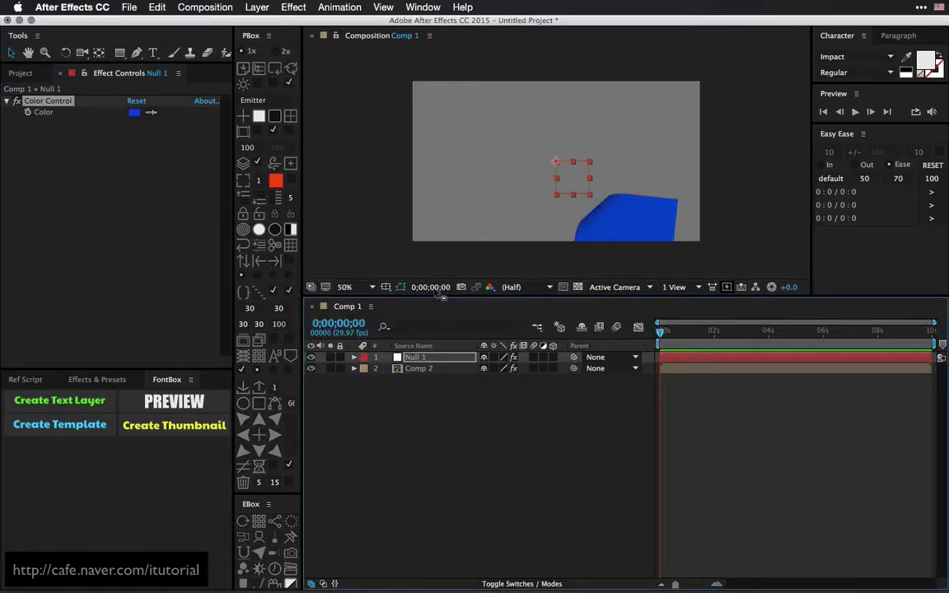
Step: Animate Comp 2's CC Page Turn fold position from 283, 324 at the first frame to -21, -18 at about one second
left_click(417, 368)
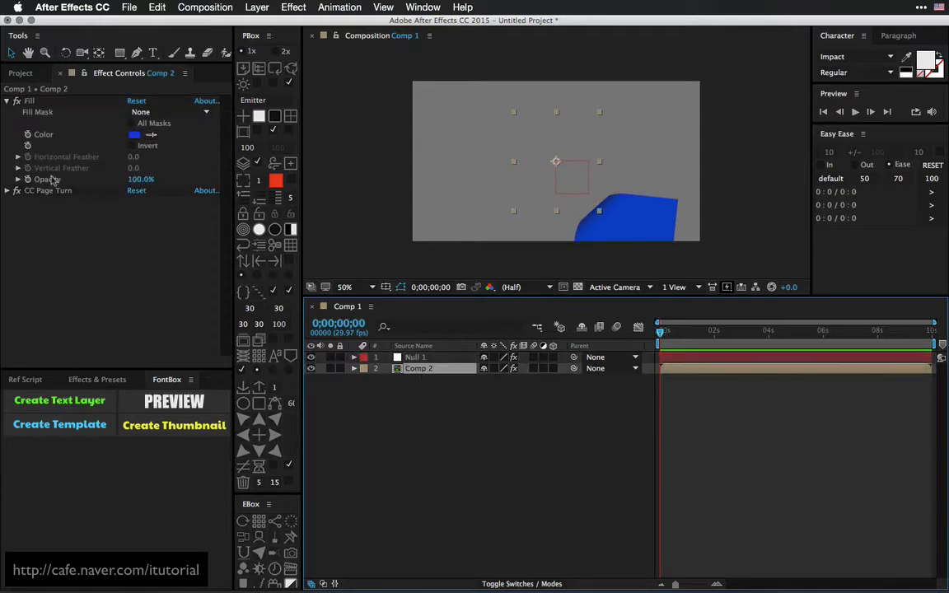
left_click(6, 190)
left_click(8, 101)
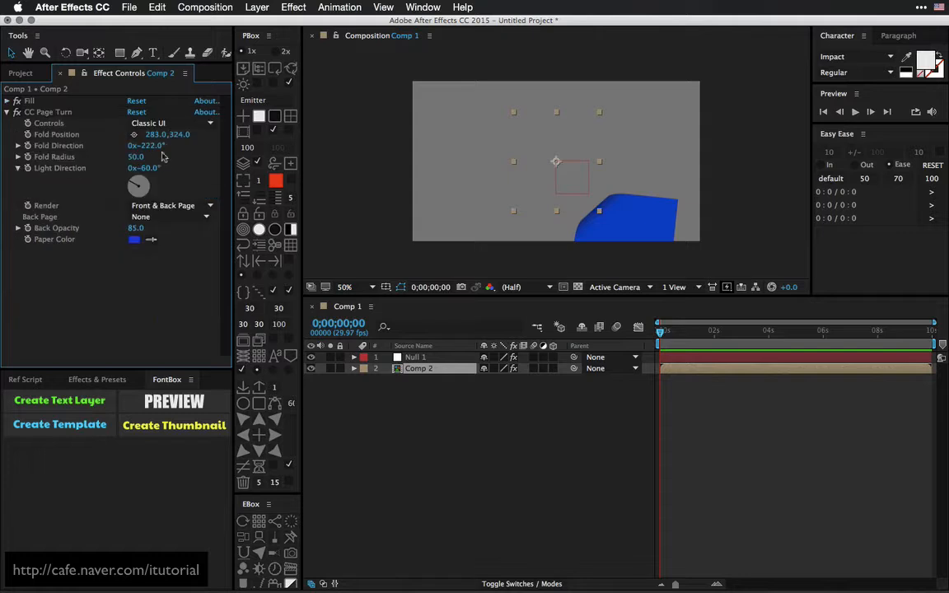
left_click(60, 110)
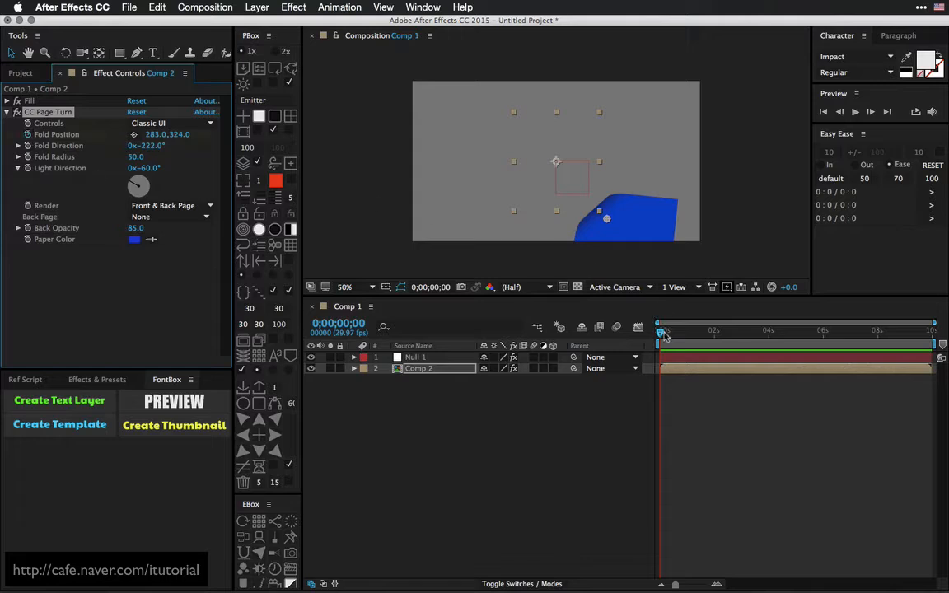
left_click_drag(664, 335, 689, 332)
left_click_drag(607, 222, 506, 108)
left_click_drag(690, 332, 659, 331)
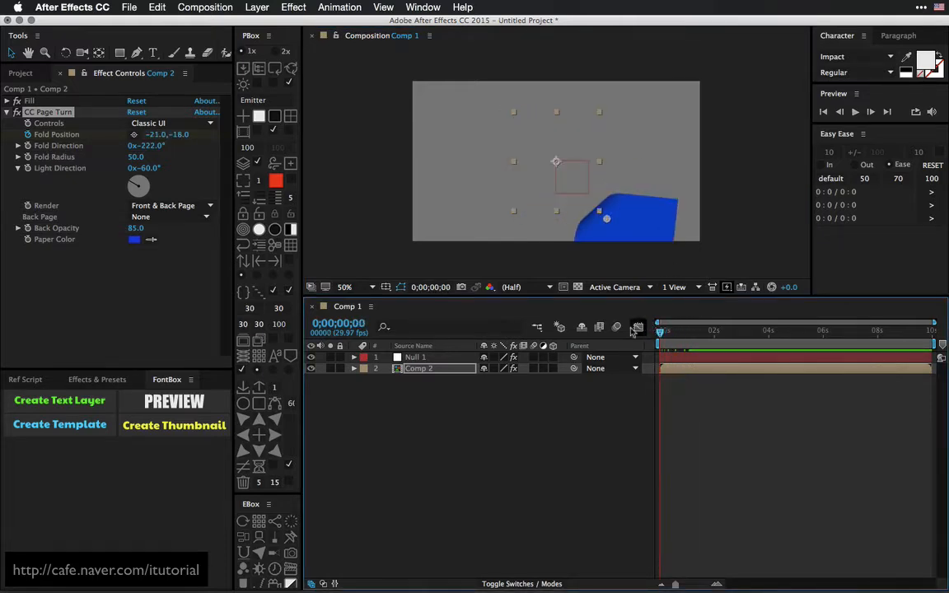
left_click(416, 369)
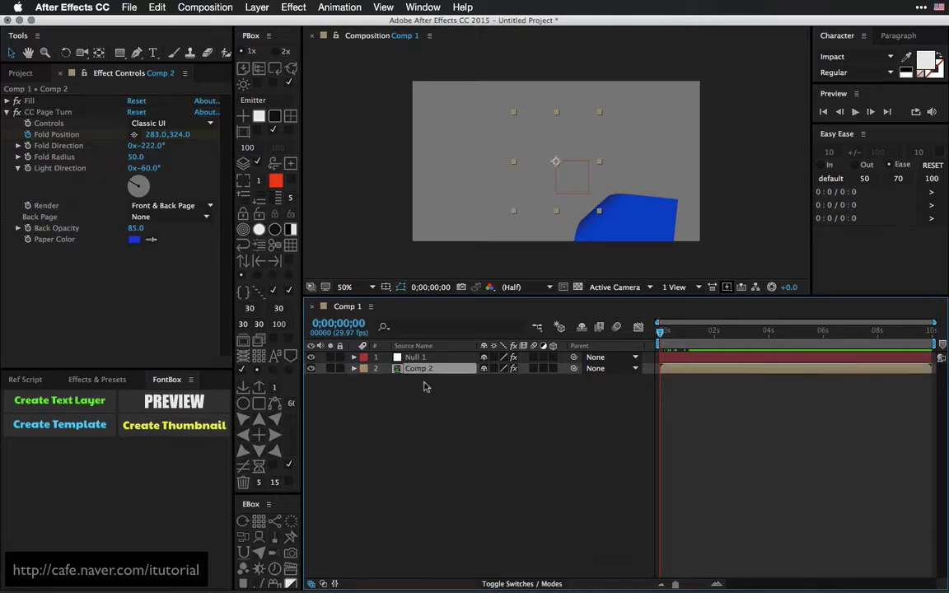
key("s")
left_click(401, 392)
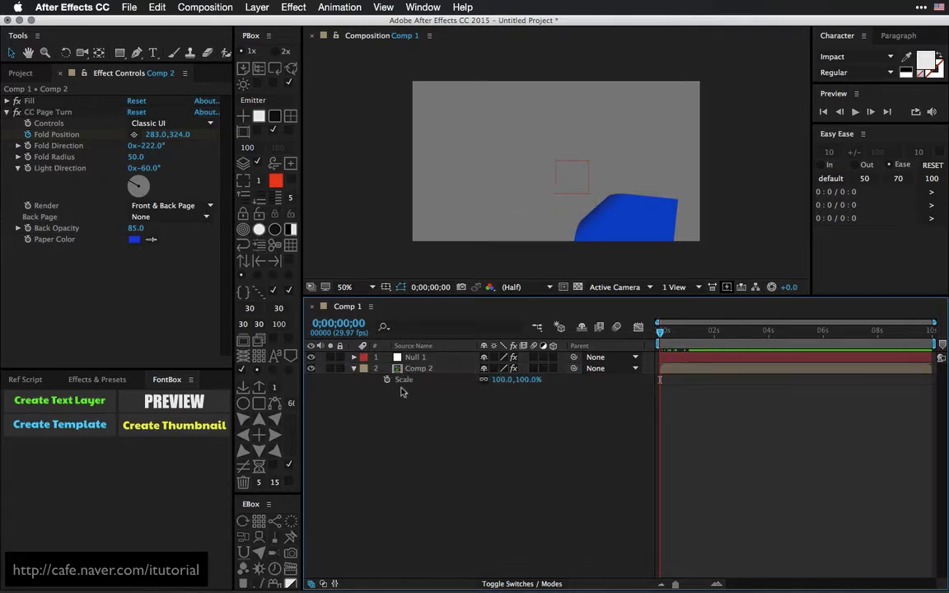
left_click(355, 369)
Step: Add a Distort Transform effect to the Comp 2 layer and expand its properties
left_click(416, 370)
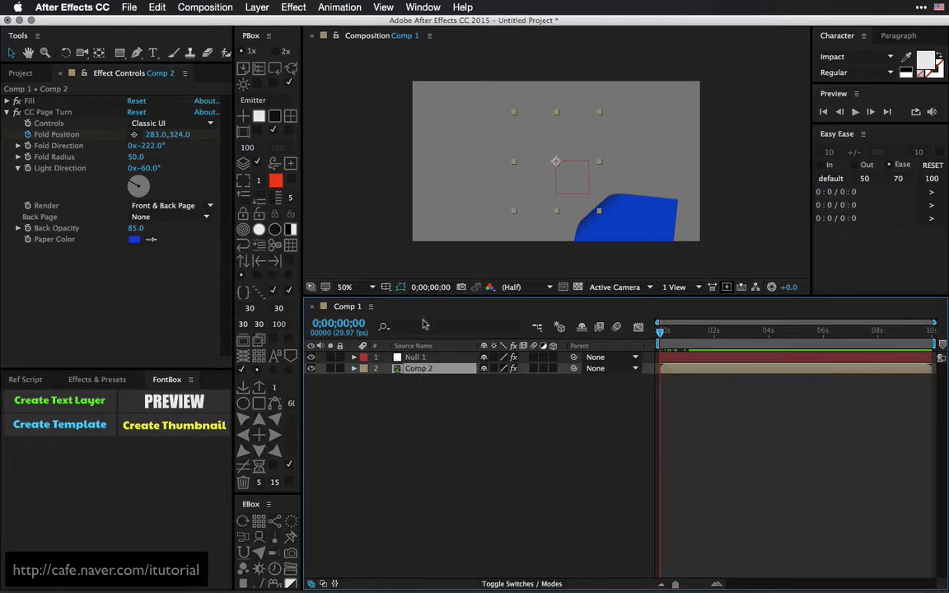
left_click(292, 8)
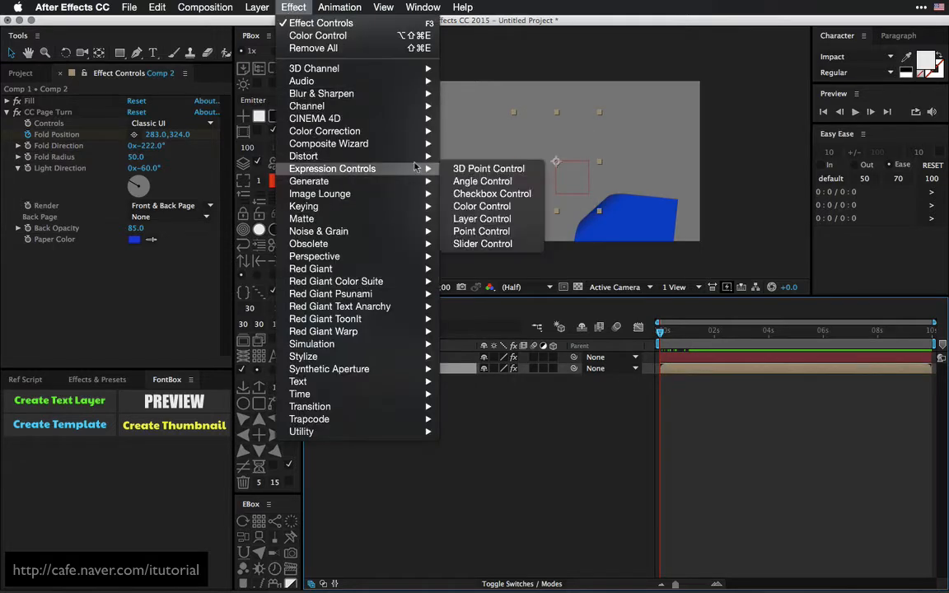
mouse_move(420, 158)
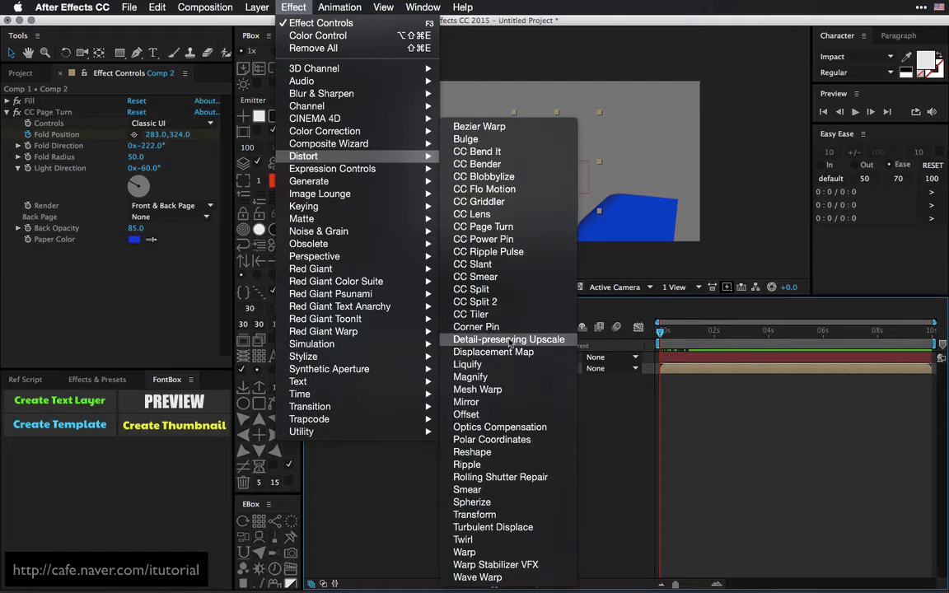
left_click(476, 514)
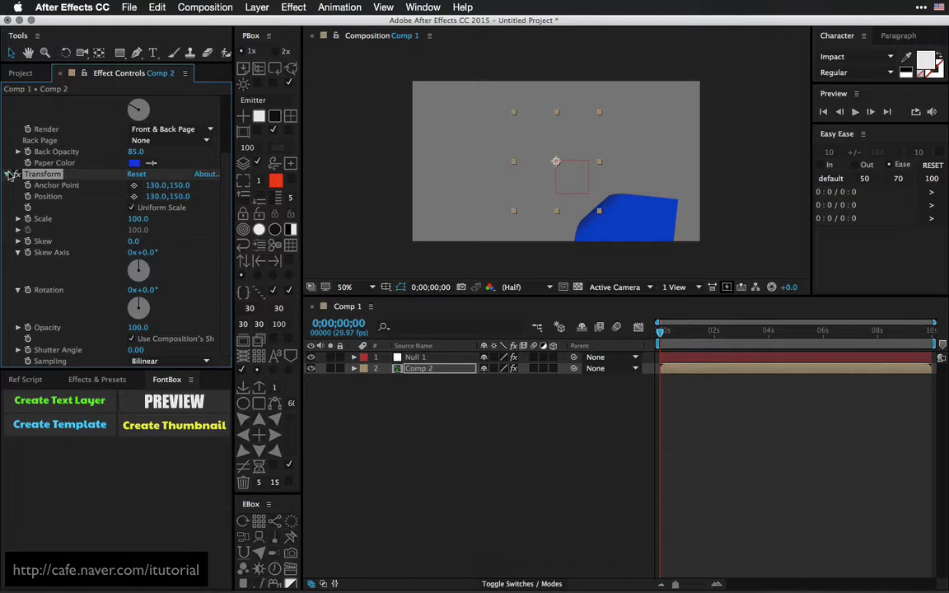
left_click(9, 175)
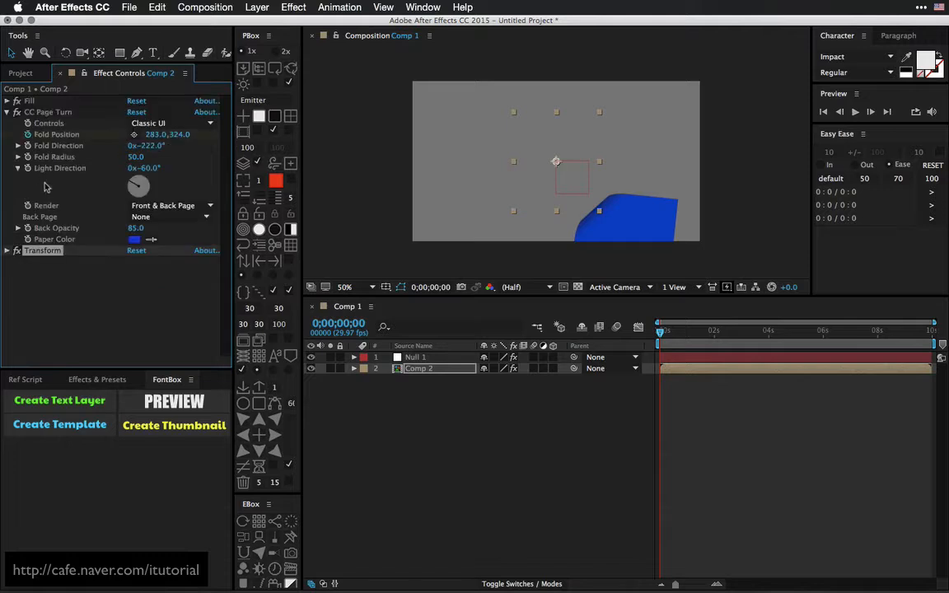
left_click(7, 250)
scroll(222, 215, "down", 3)
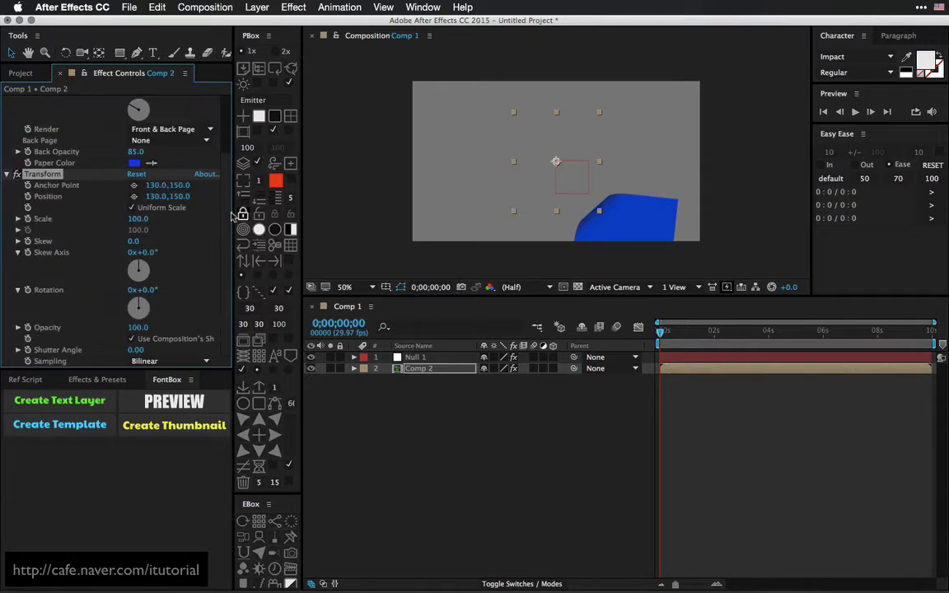
Step: Try changing the Transform effect's scale and anchor point, restoring the original values
left_click_drag(130, 217, 137, 243)
key("super+z")
left_click_drag(158, 187, 129, 172)
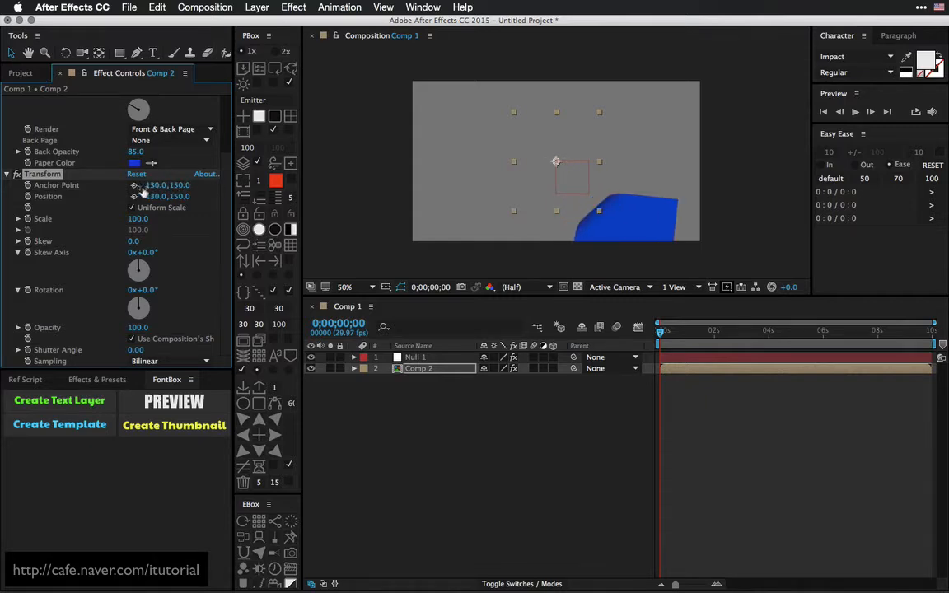
Step: Link the Transform effect's anchor point to its position with an expression and set the position to 225, 280
left_click(27, 185, "alt")
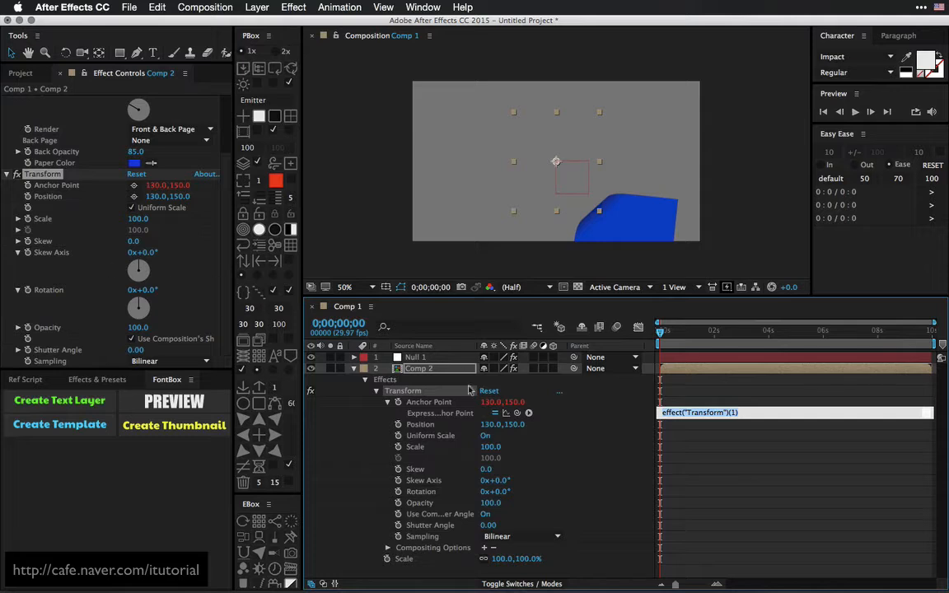
left_click_drag(516, 413, 420, 425)
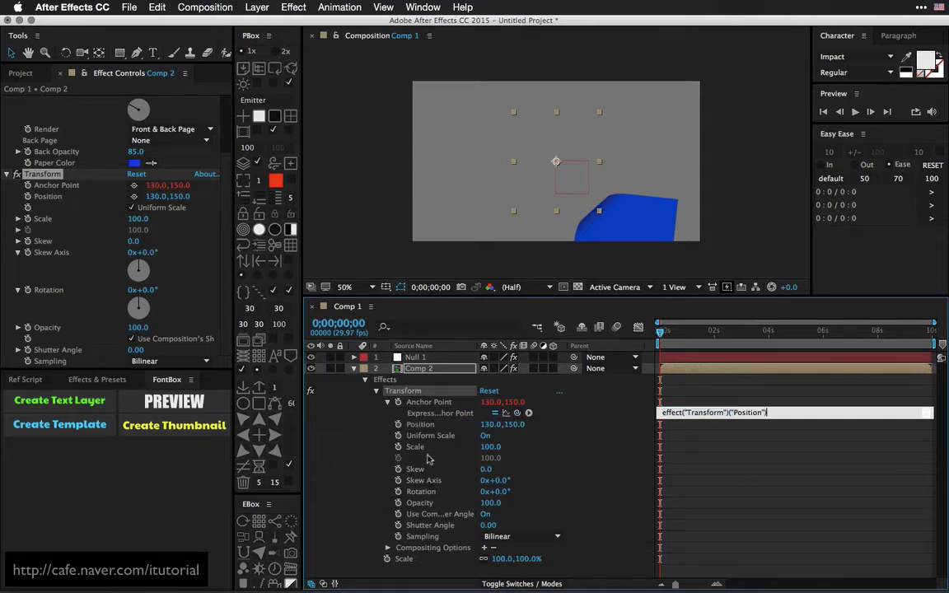
left_click(388, 406)
left_click(388, 403)
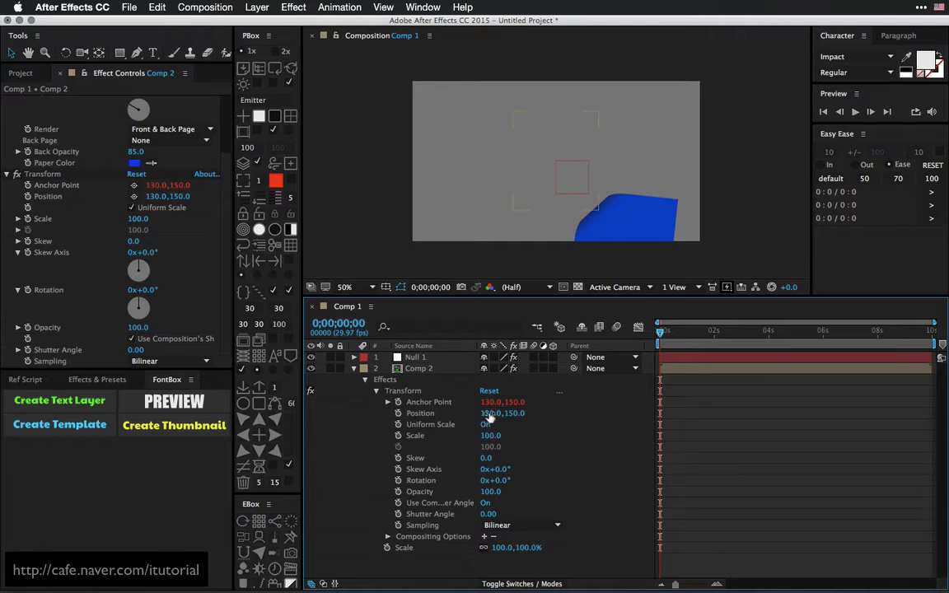
mouse_move(490, 416)
left_mouse_down()
mouse_move(616, 400)
mouse_move(472, 413)
left_mouse_up()
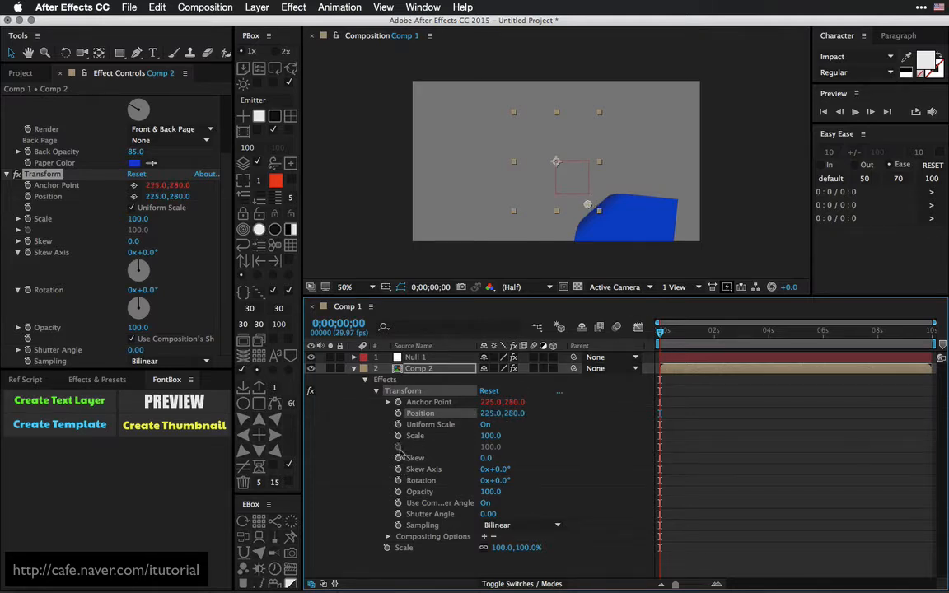
Step: Keyframe the Transform effect's scale from 0 at the first frame to 100 at frame 13
left_click(398, 434)
left_click(490, 435)
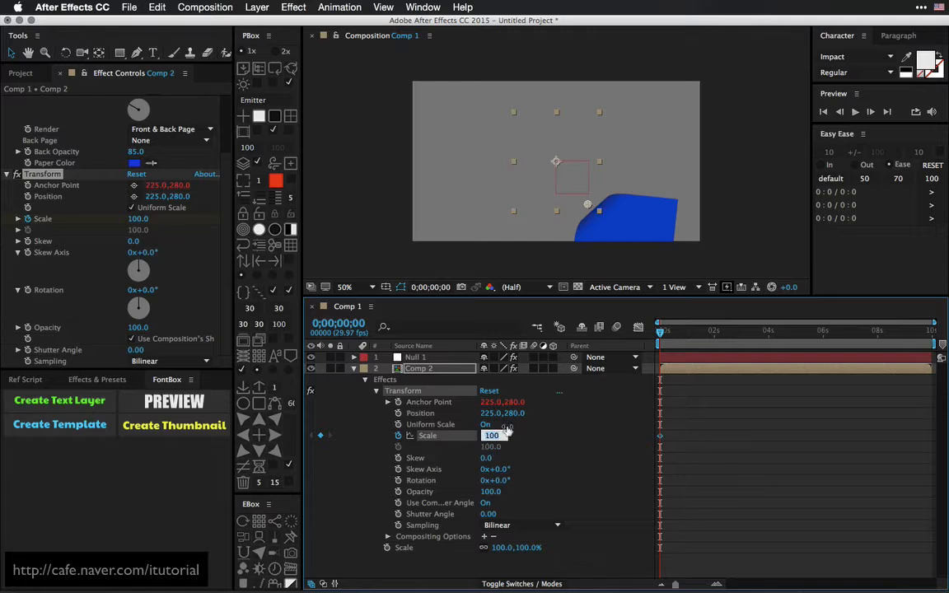
type("0")
left_click(587, 412)
key("space")
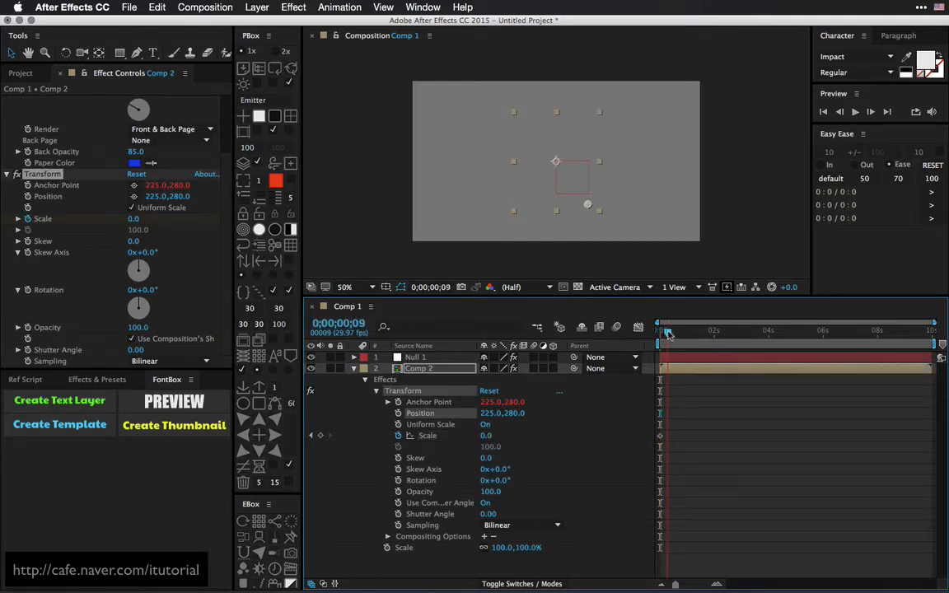
left_click(501, 439)
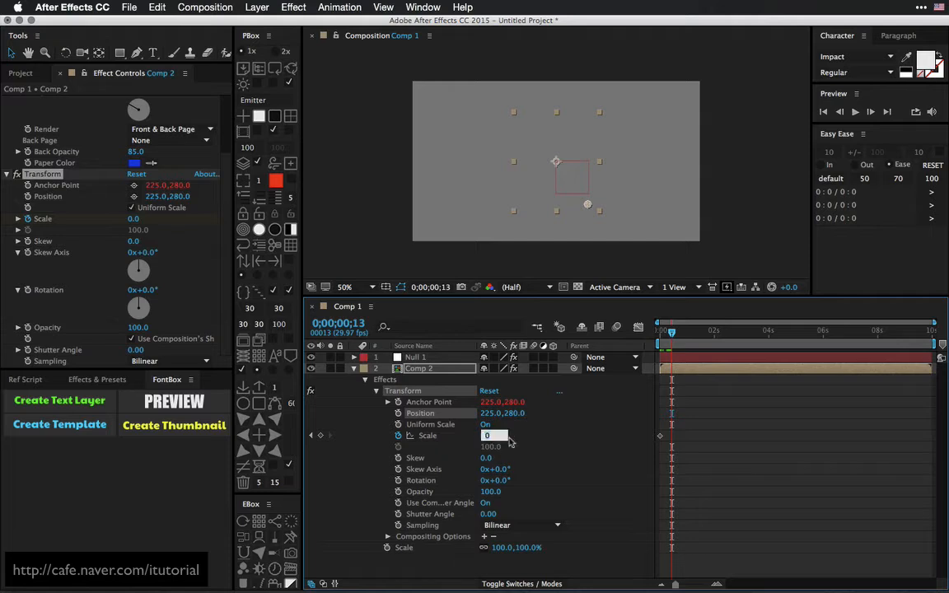
type("100")
key("Return")
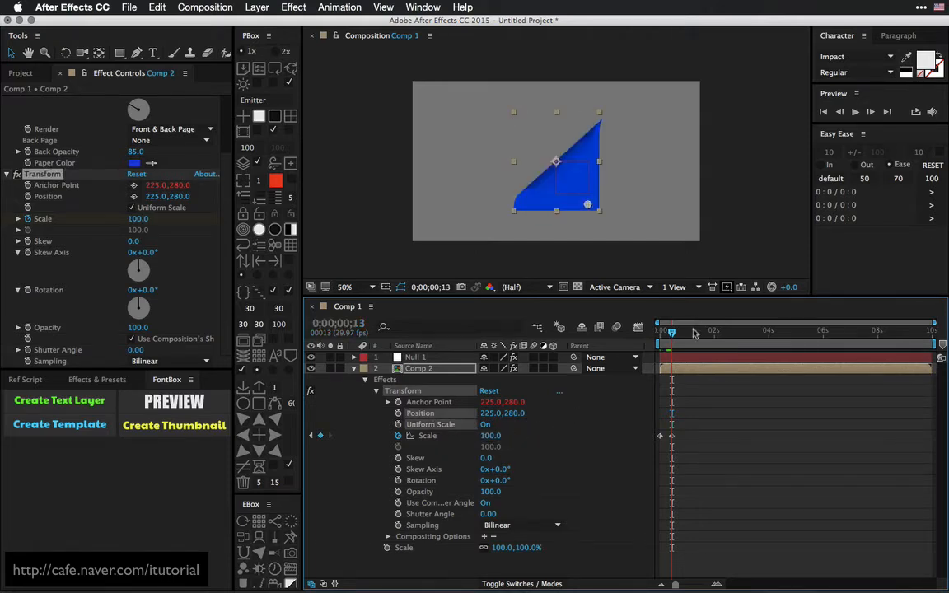
Step: Check the scale-up frame by frame, adjust the Transform position to 261, 302, and collapse Comp 2's properties
left_click(661, 329)
mouse_move(661, 329)
left_mouse_down()
mouse_move(687, 327)
mouse_move(669, 327)
left_mouse_up()
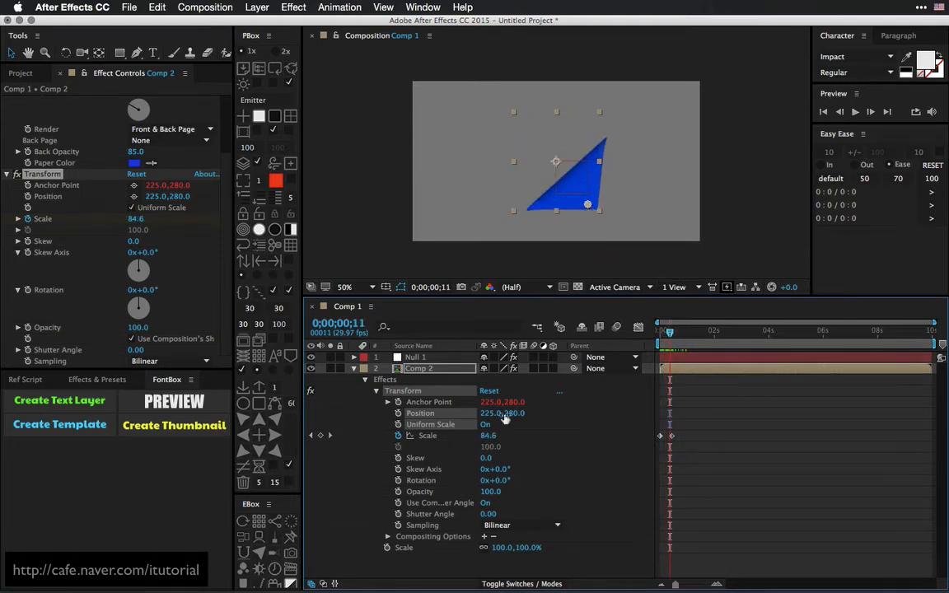
left_click_drag(490, 413, 532, 412)
mouse_move(669, 332)
left_mouse_down()
mouse_move(659, 332)
mouse_move(673, 332)
left_mouse_up()
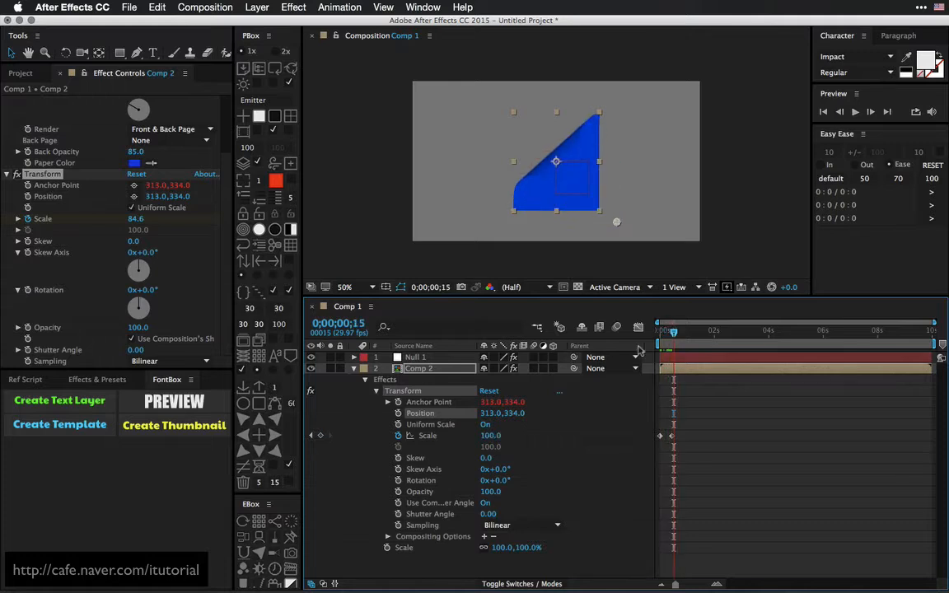
mouse_move(494, 413)
left_mouse_down()
mouse_move(454, 407)
mouse_move(506, 411)
mouse_move(492, 406)
mouse_move(497, 416)
left_mouse_up()
mouse_move(674, 332)
left_mouse_down()
mouse_move(661, 332)
mouse_move(686, 331)
mouse_move(674, 332)
left_mouse_up()
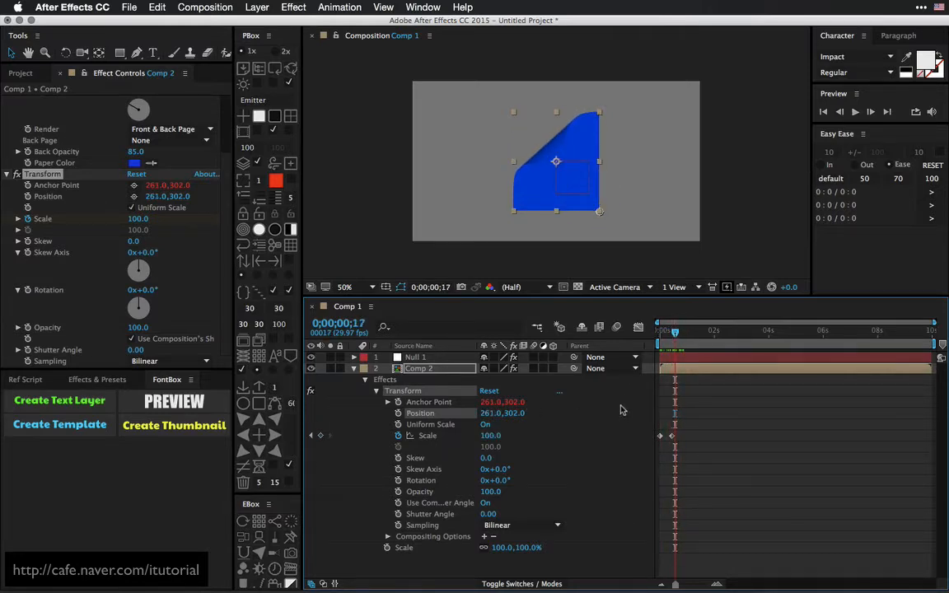
left_click(353, 368)
left_click(413, 370)
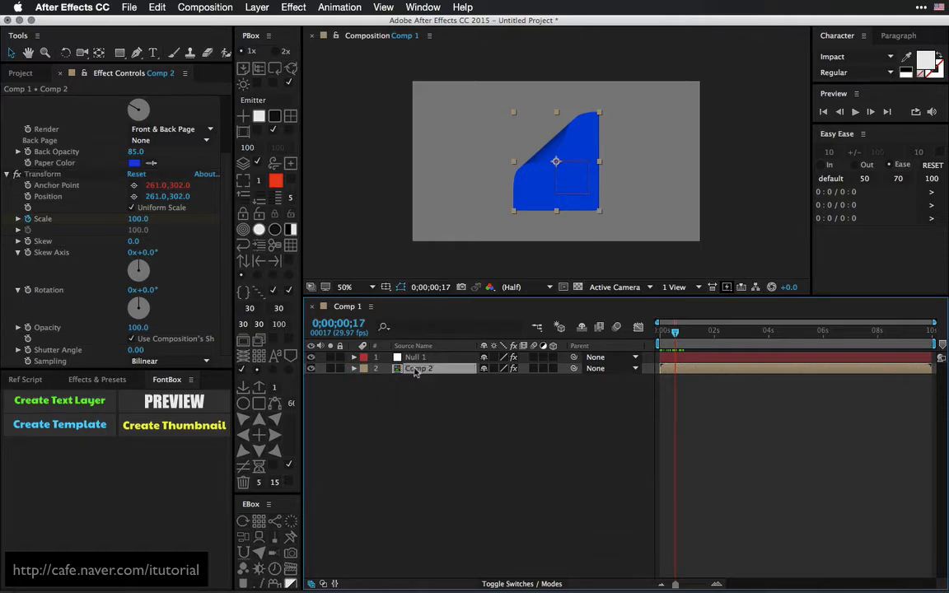
Step: Adjust the CC Page Turn light direction on Comp 2 to -56°
left_click(8, 175)
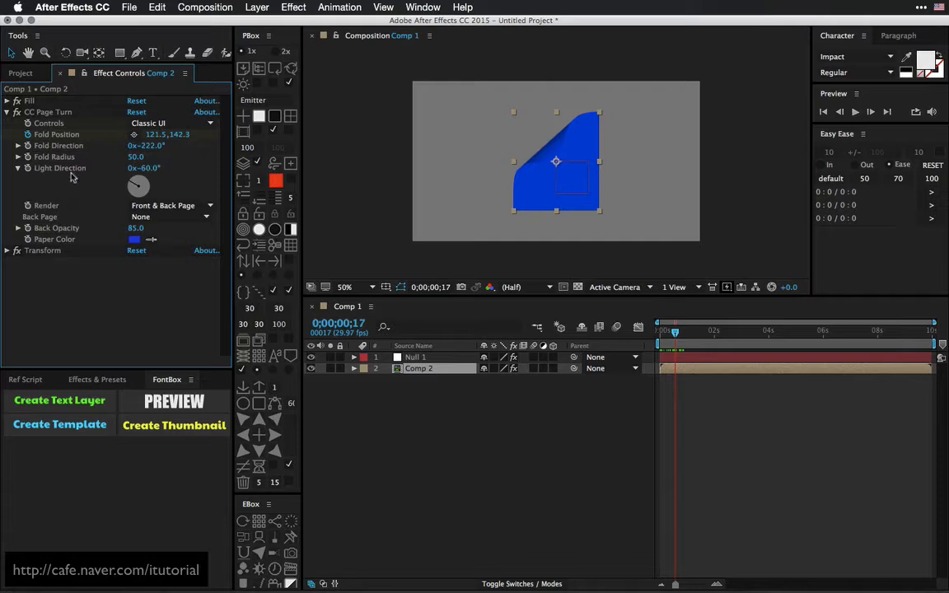
mouse_move(133, 175)
left_mouse_down()
mouse_move(115, 176)
mouse_move(125, 155)
mouse_move(212, 156)
mouse_move(144, 156)
mouse_move(164, 168)
left_mouse_up()
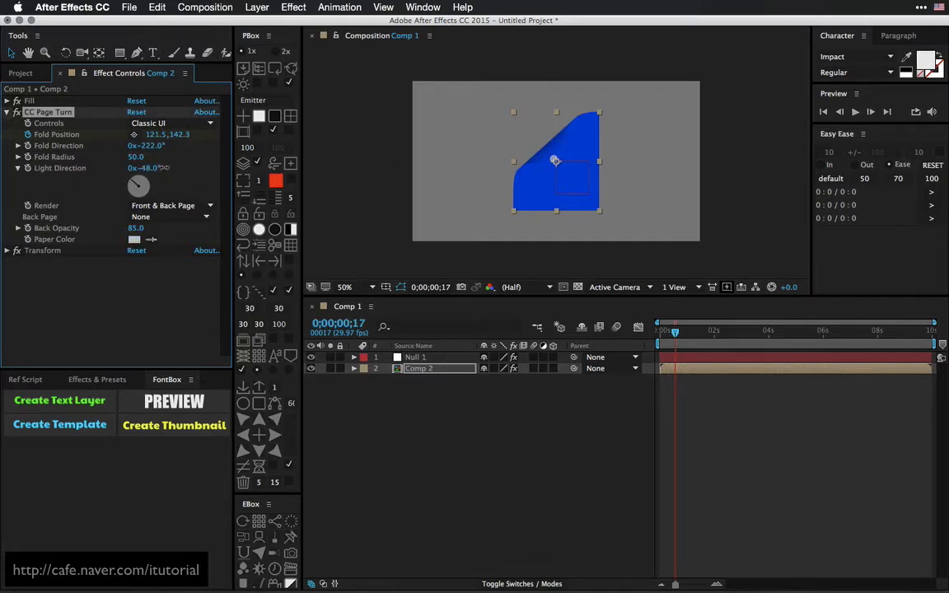
left_click(417, 371)
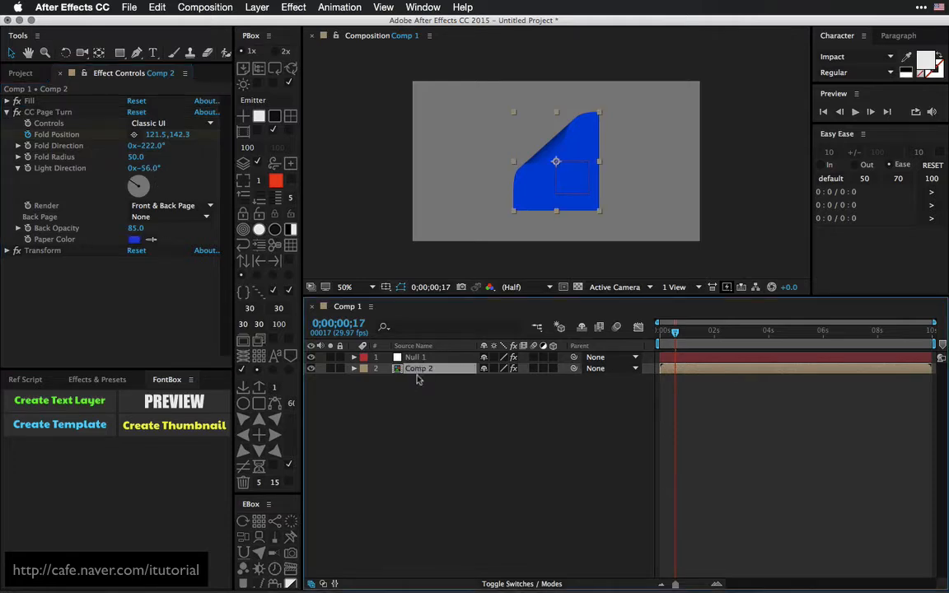
Step: Add an Angle Control expression effect to Null 1
left_click(409, 359)
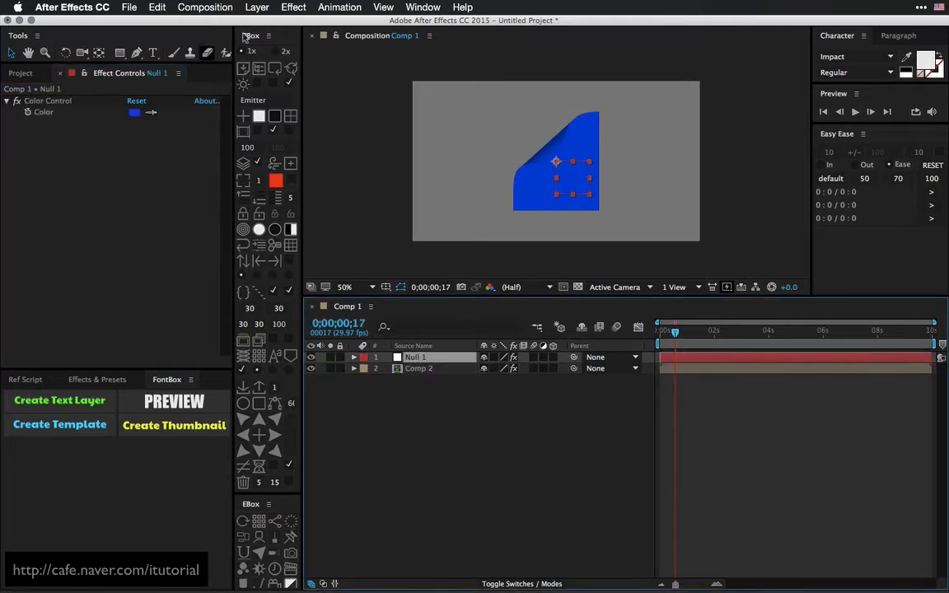
left_click(293, 7)
mouse_move(382, 171)
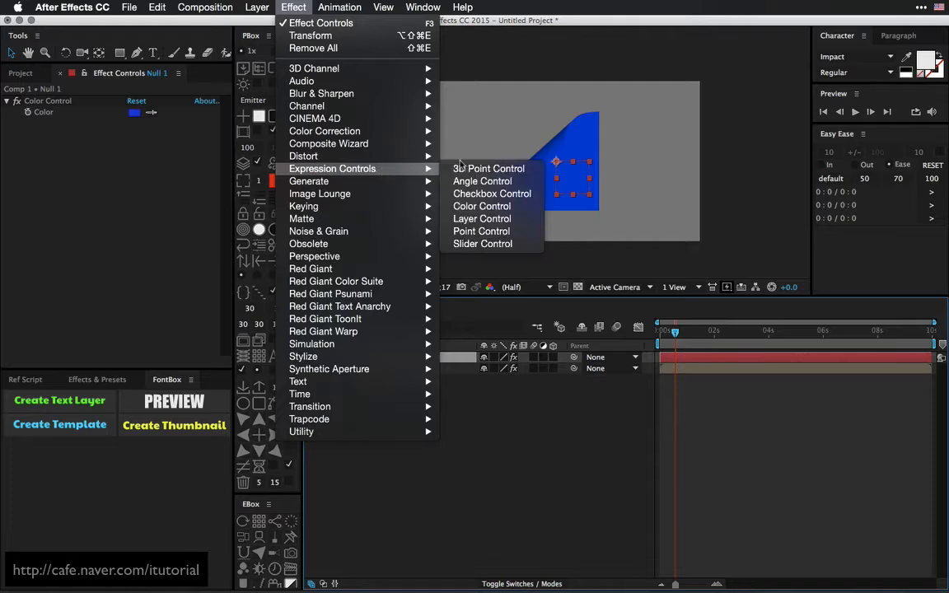
left_click(474, 180)
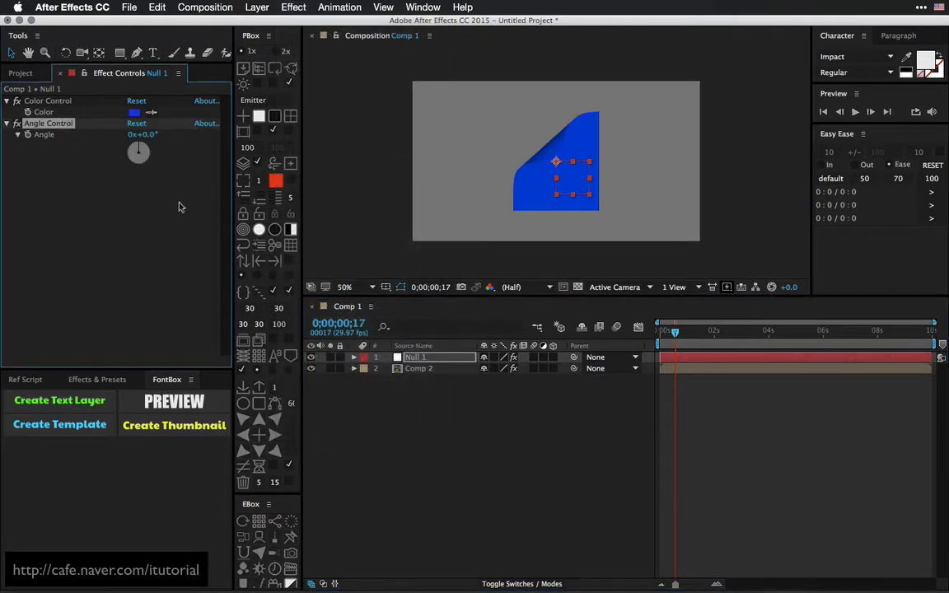
Step: Link Comp 2's CC Page Turn light direction to the Angle Control on Null 1 with an expression
left_click(408, 368)
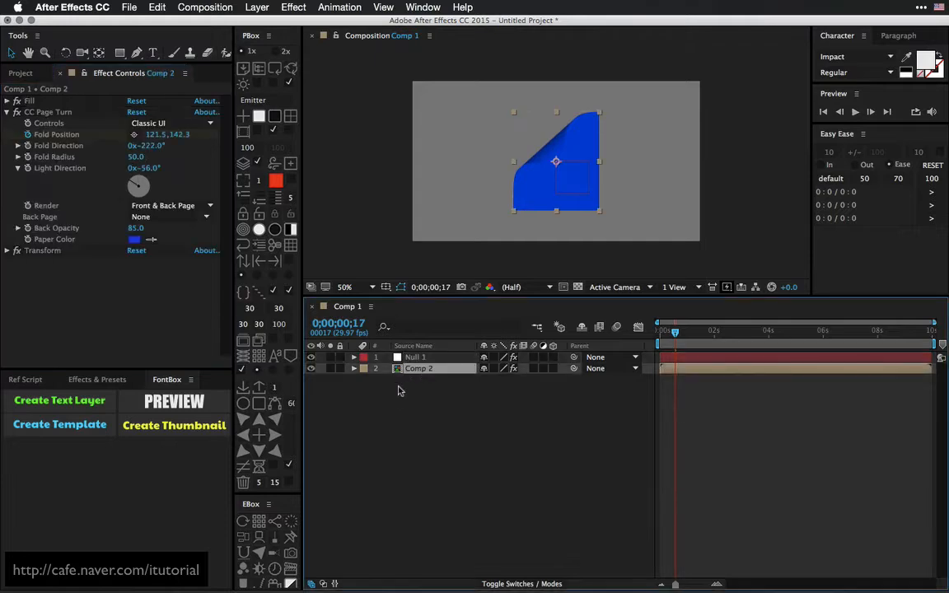
left_click(354, 368)
left_click(376, 402)
key("super+alt+shift+y")
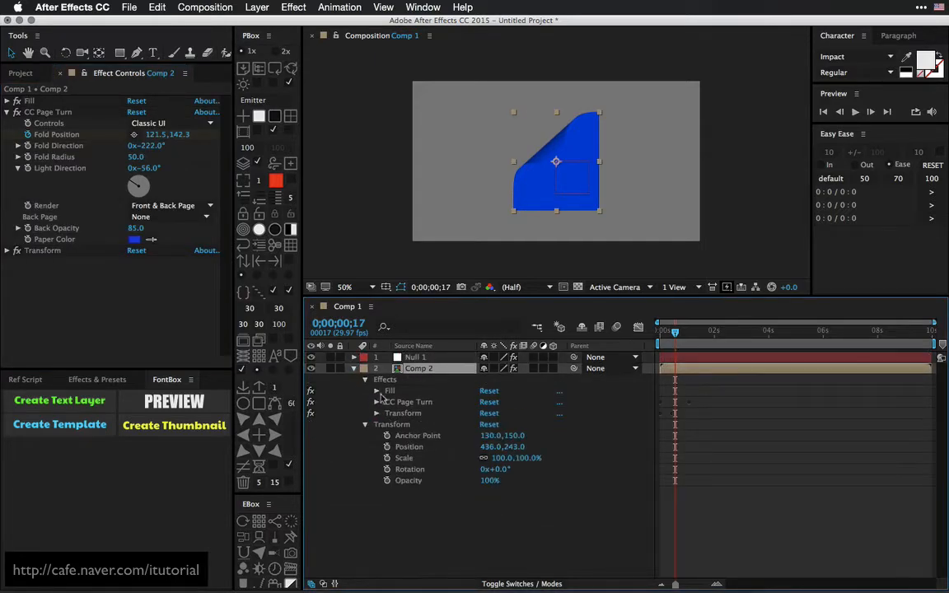
left_click(376, 402)
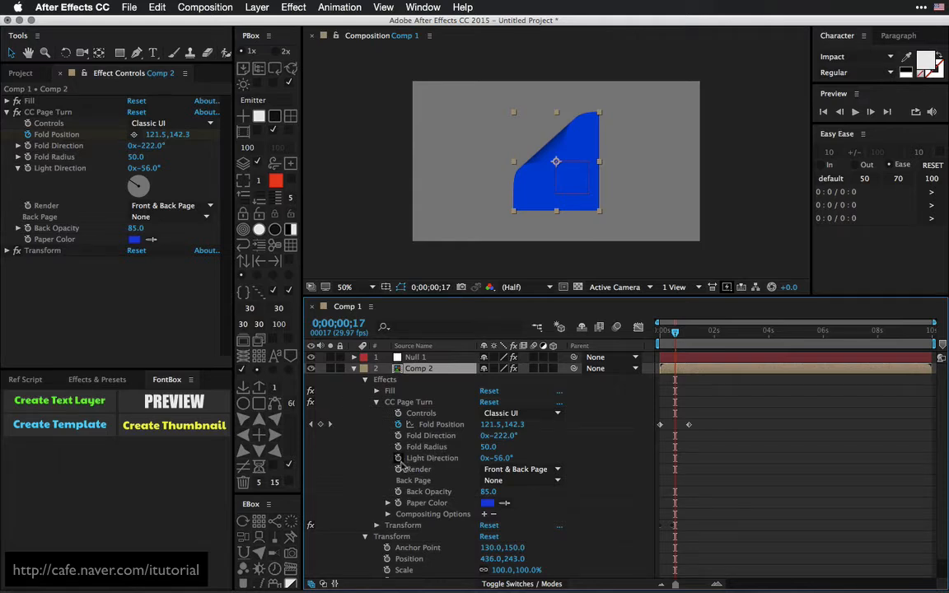
left_click(398, 458, "alt")
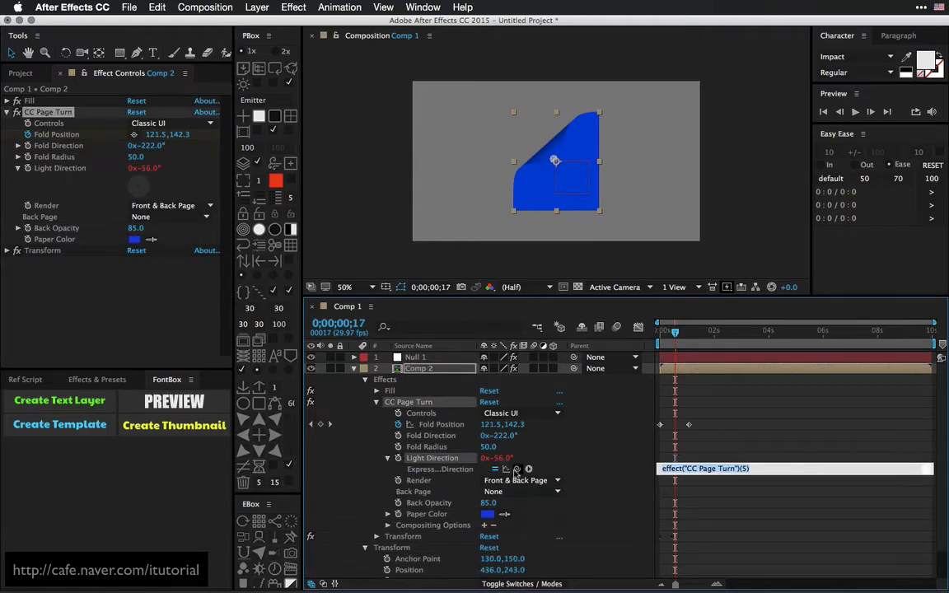
left_click(413, 371)
left_click(408, 357)
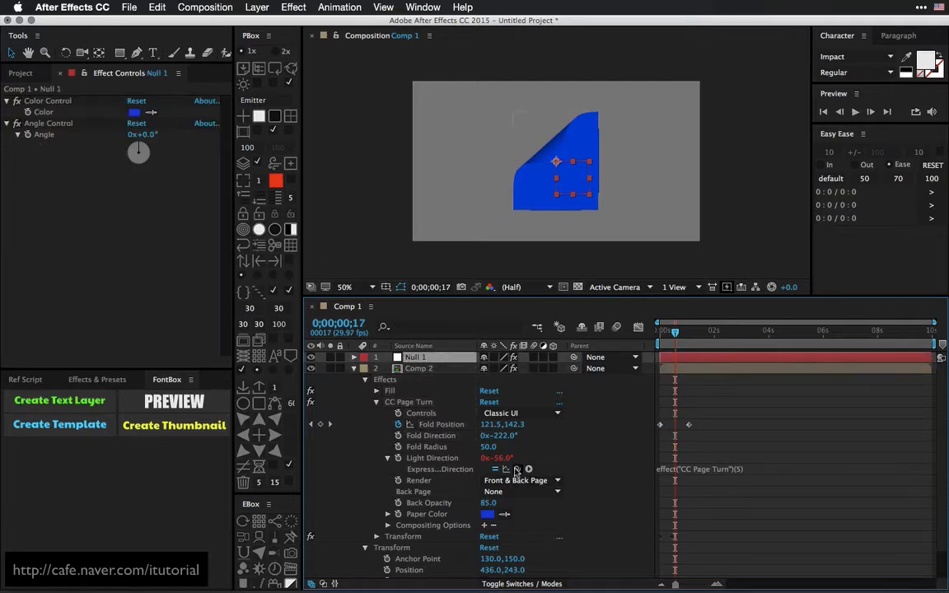
left_click_drag(516, 469, 43, 137)
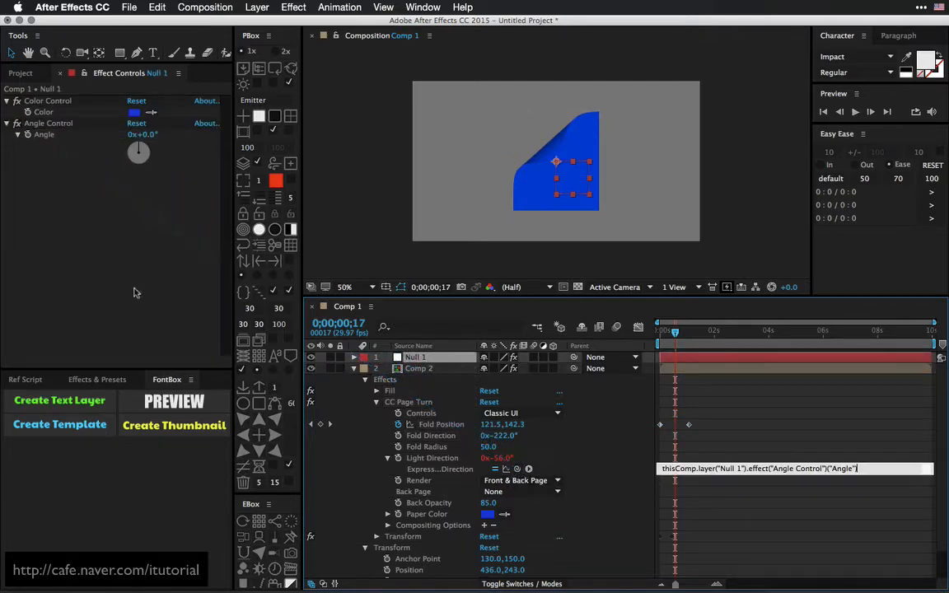
left_click(123, 265)
left_click(404, 369)
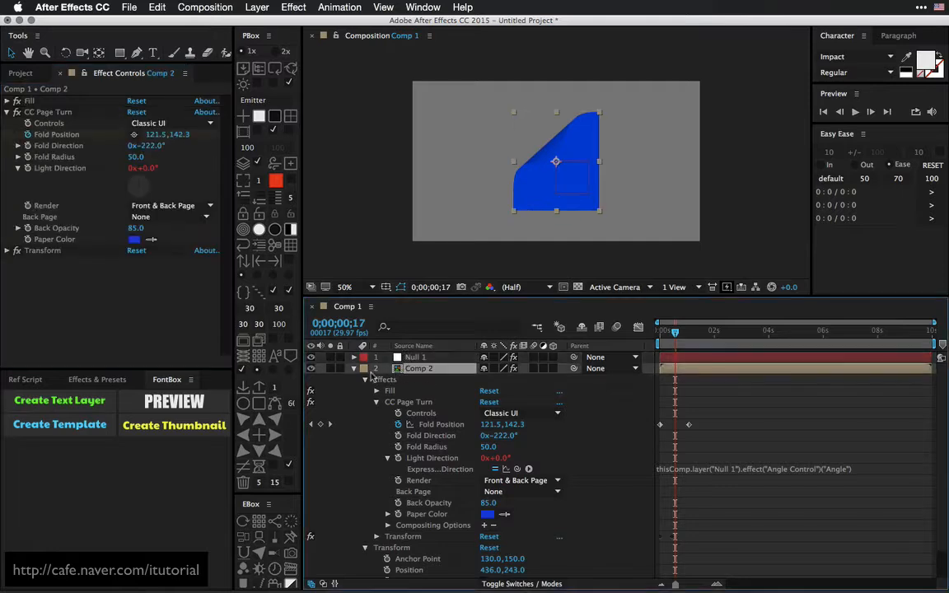
left_click(353, 368)
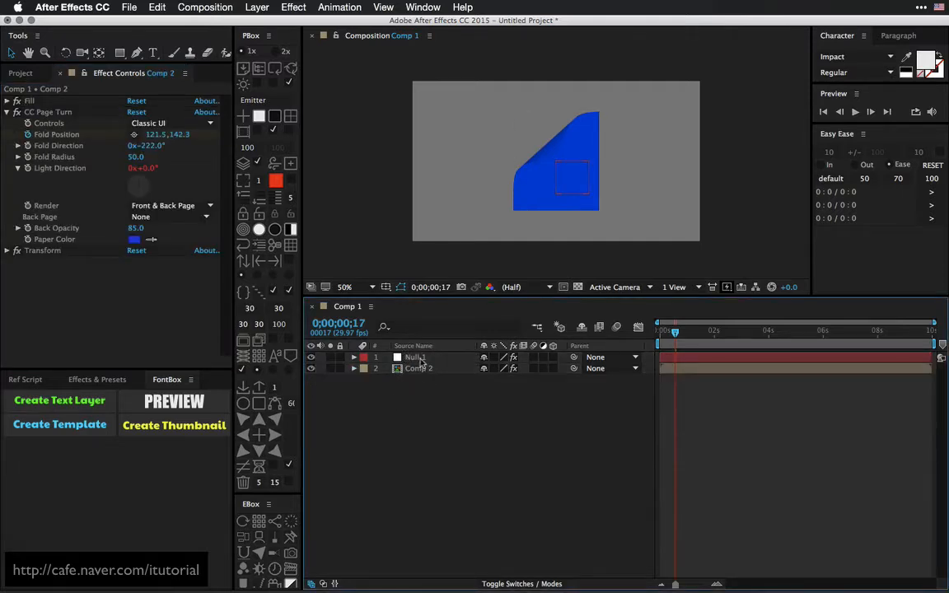
Step: Set Null 1's angle to -52° and its control color to magenta, checking the page fold around frame 15
left_click(412, 357)
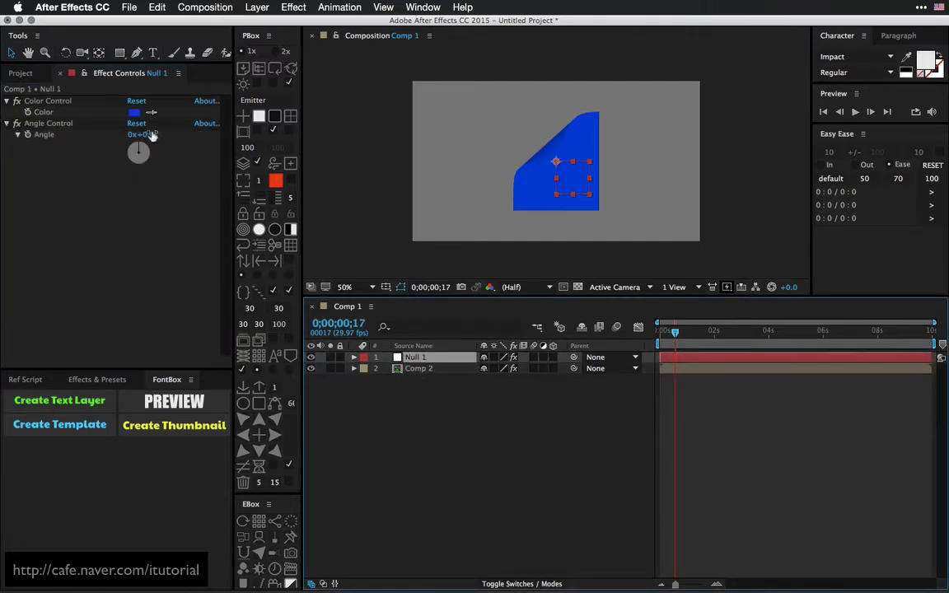
left_click_drag(152, 135, 120, 138)
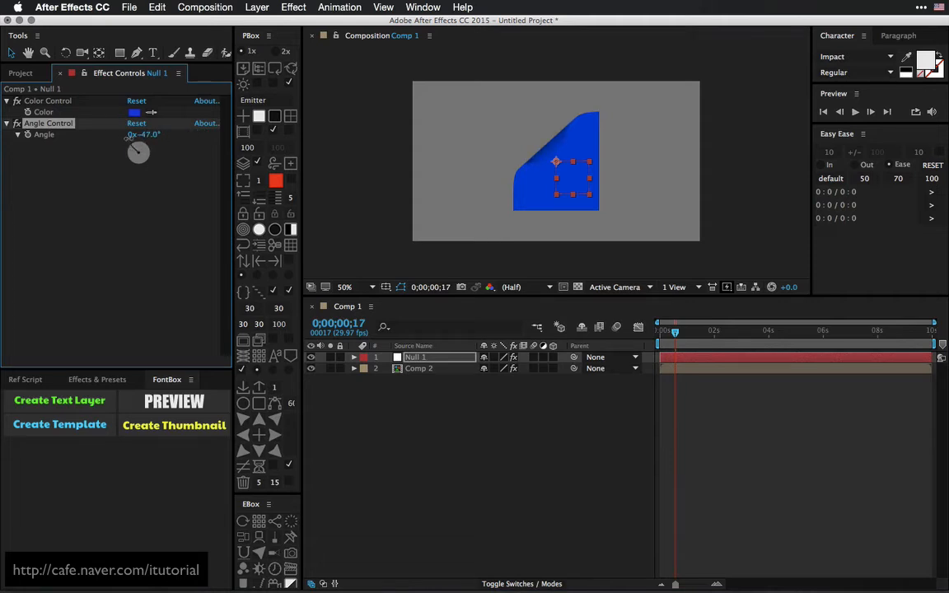
left_click(133, 112)
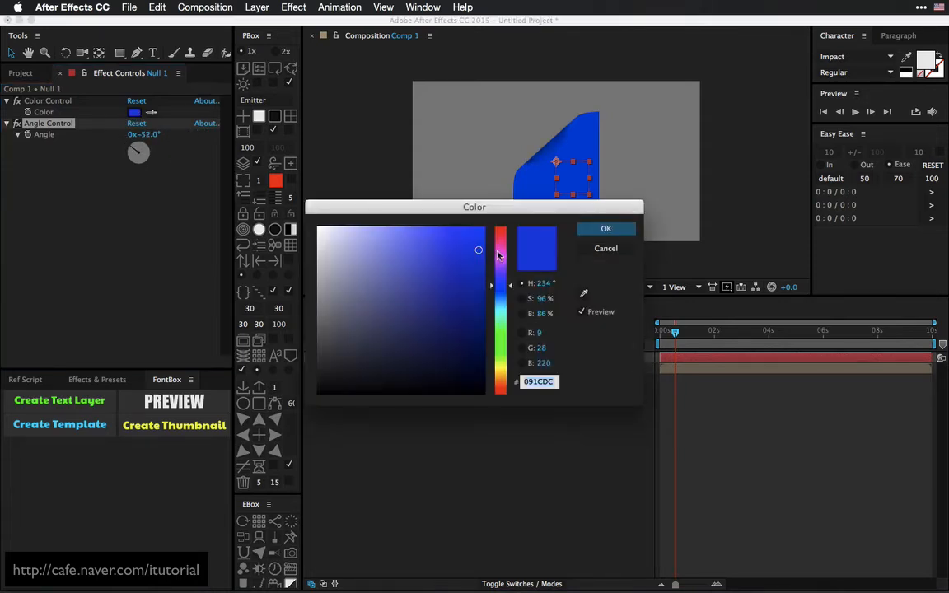
left_click(500, 239)
left_click(606, 228)
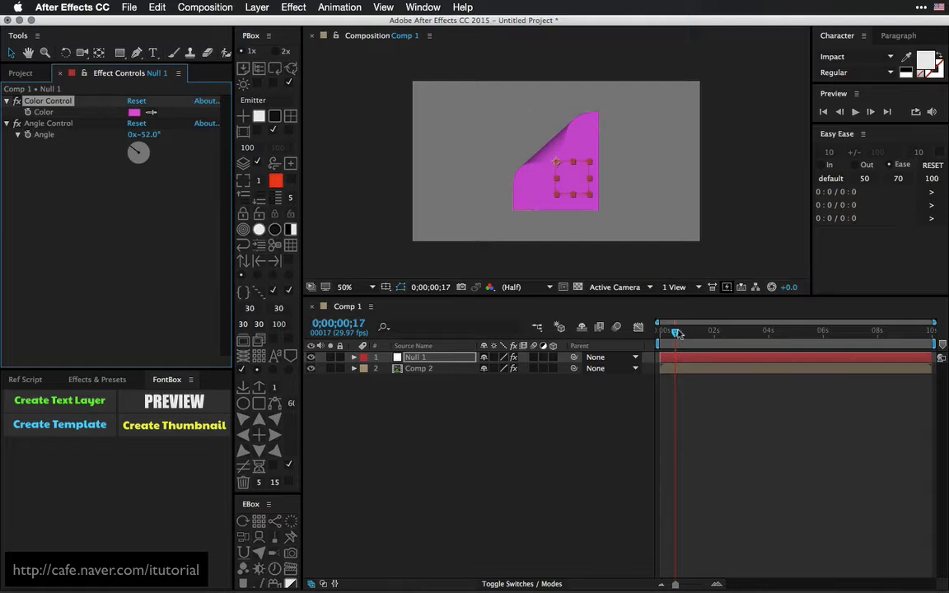
mouse_move(673, 332)
left_mouse_down()
mouse_move(663, 332)
mouse_move(673, 332)
left_mouse_up()
Step: Duplicate the Color Control effect on Null 1 twice
left_click(55, 145)
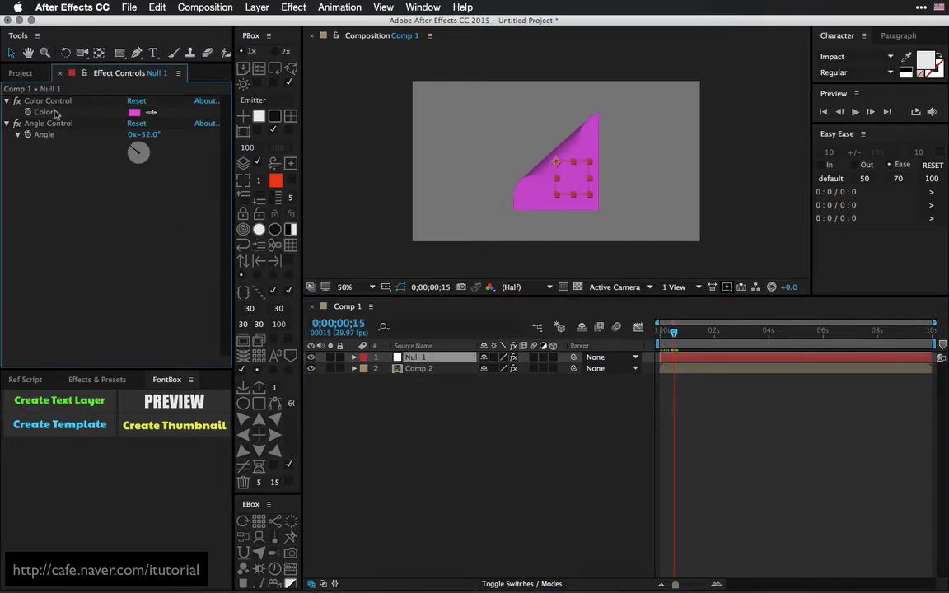
key("super+d")
key("super+d")
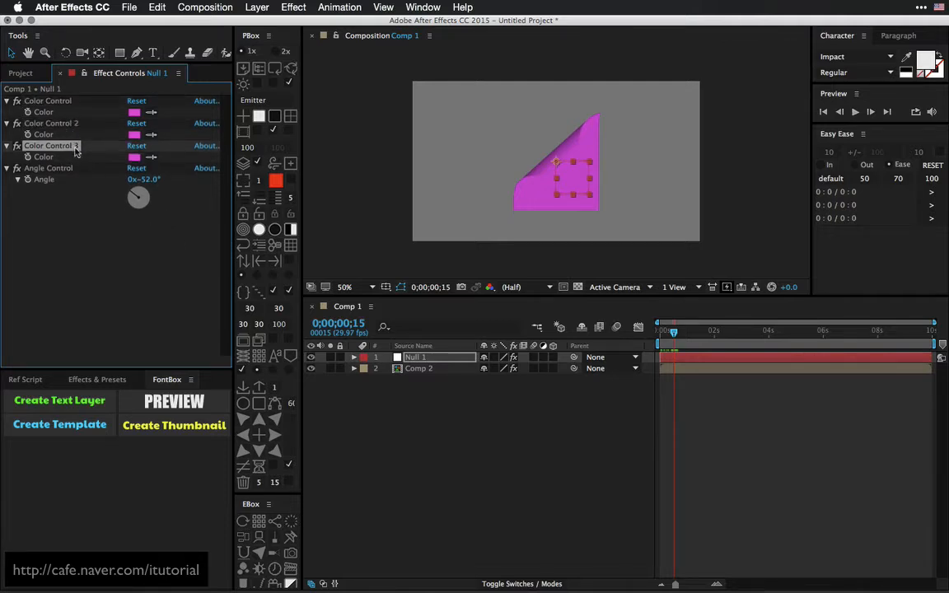
left_click(424, 392)
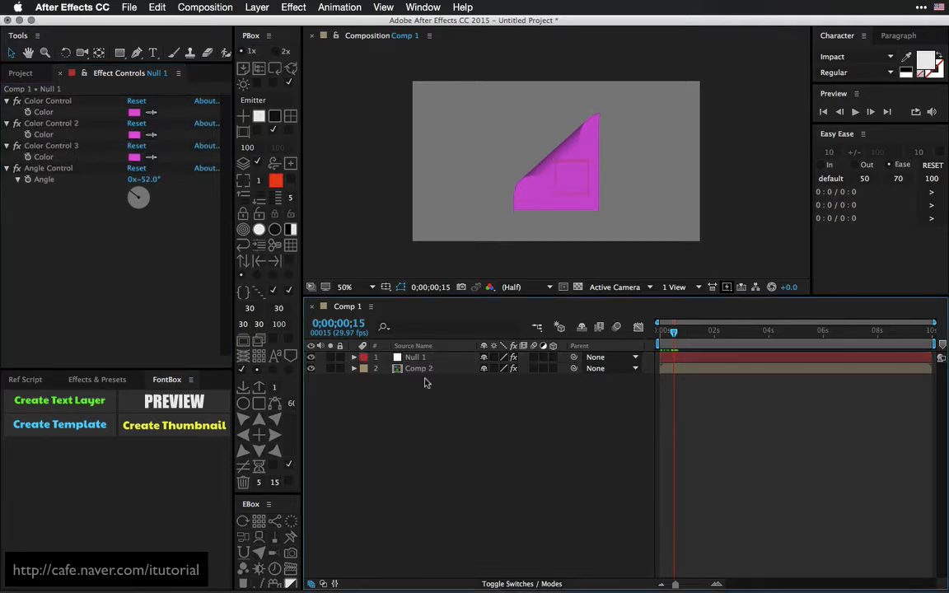
Step: Try duplicating Comp 2 and starting the lower copy a few frames later, then delete the duplicate layer
left_click(418, 368)
left_click_drag(673, 331, 665, 334)
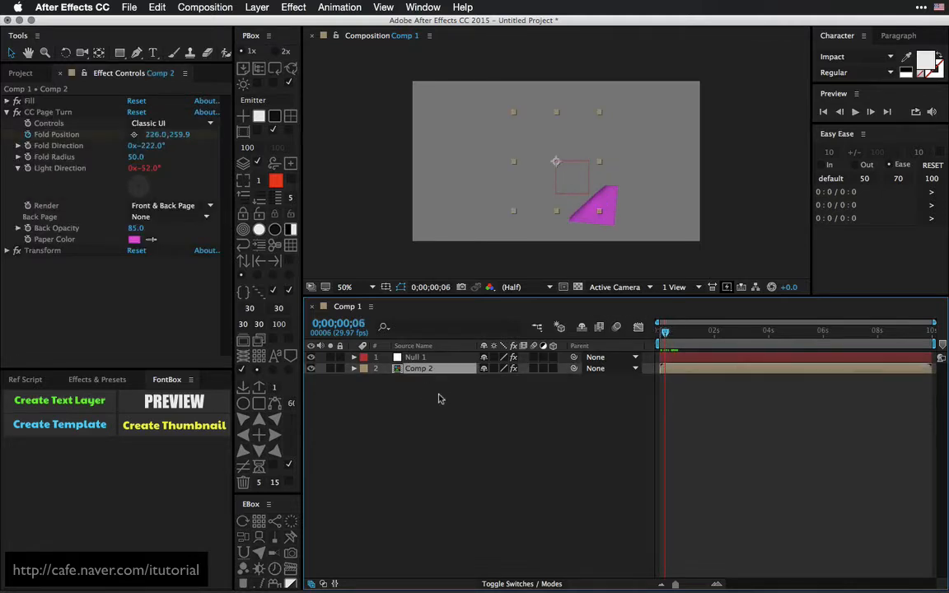
key("super+d")
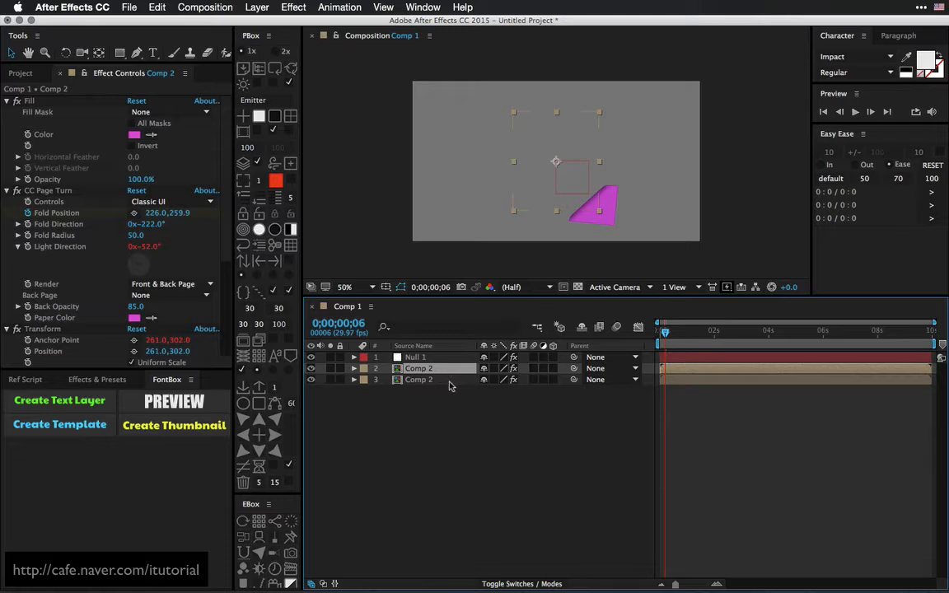
mouse_move(665, 335)
left_mouse_down()
mouse_move(669, 370)
mouse_move(661, 332)
left_mouse_up()
key("space")
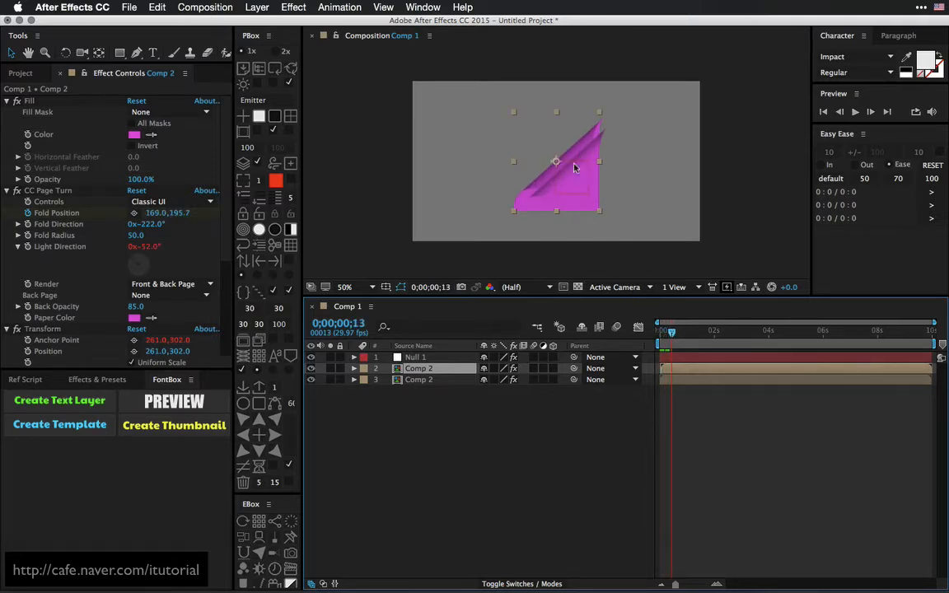
left_click_drag(667, 380, 676, 381)
left_click_drag(663, 332, 674, 336)
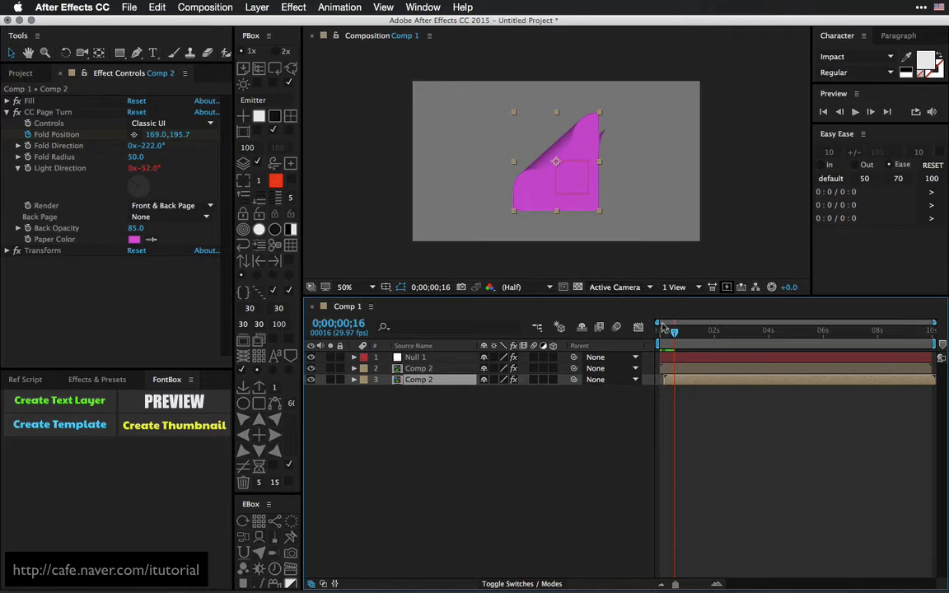
left_click_drag(674, 331, 665, 330)
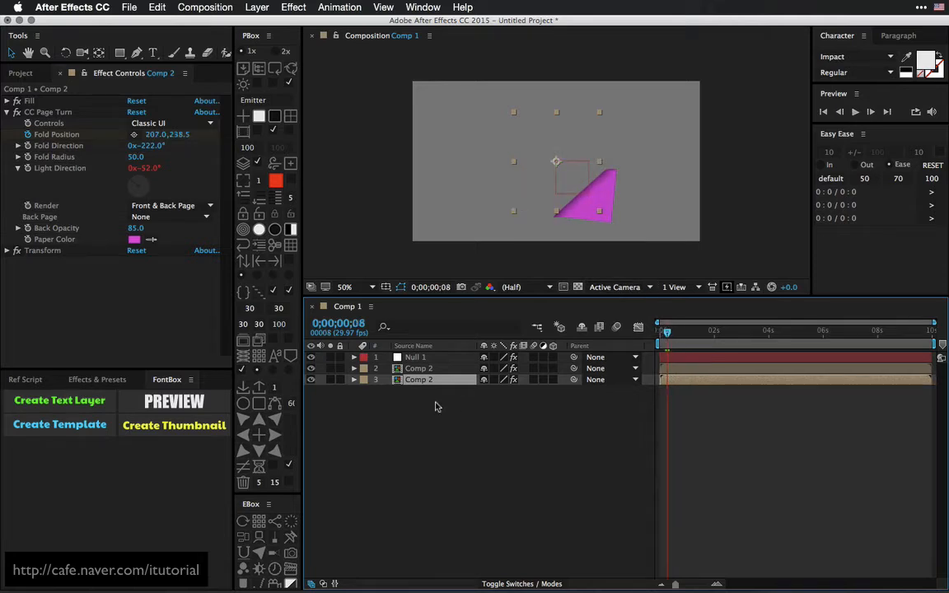
left_click(432, 369)
key("Delete")
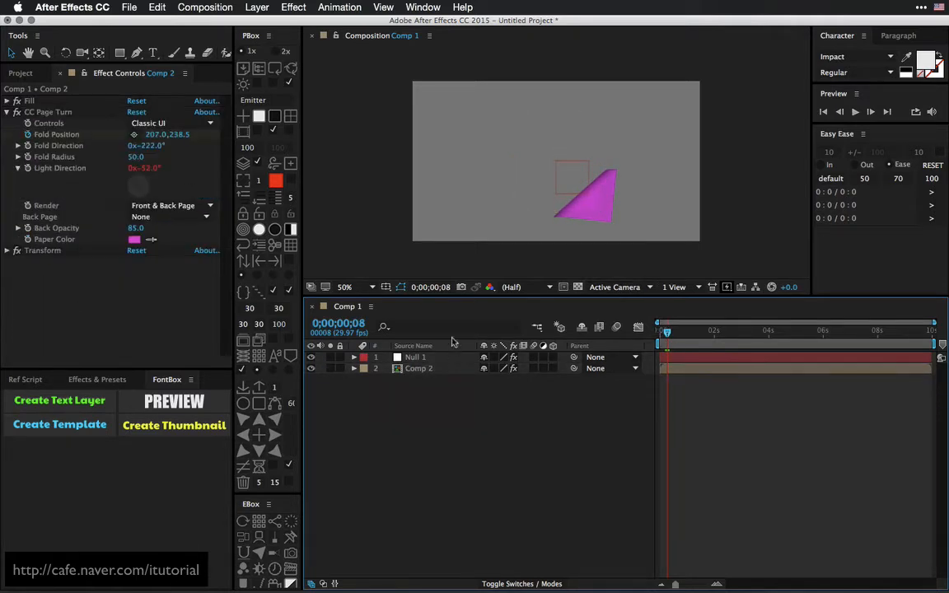
Step: Rename the Comp 2 layer as Comp back
left_click(423, 371)
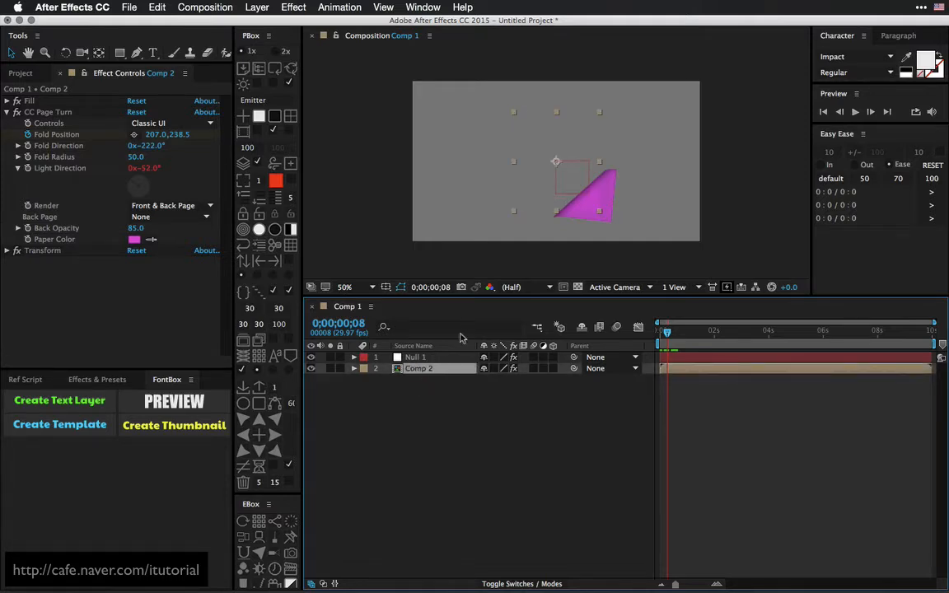
key("Return")
key("Right")
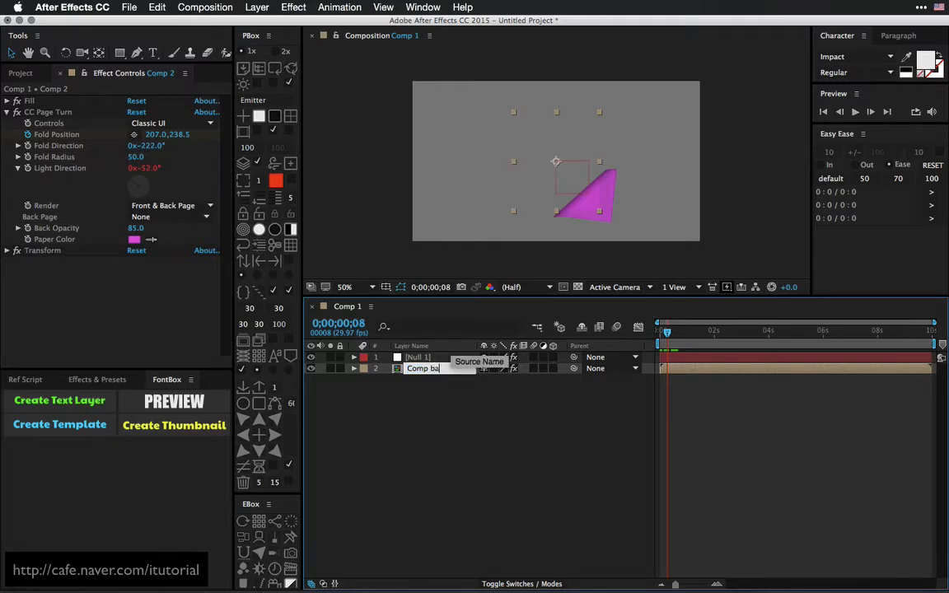
type("back")
key("Return")
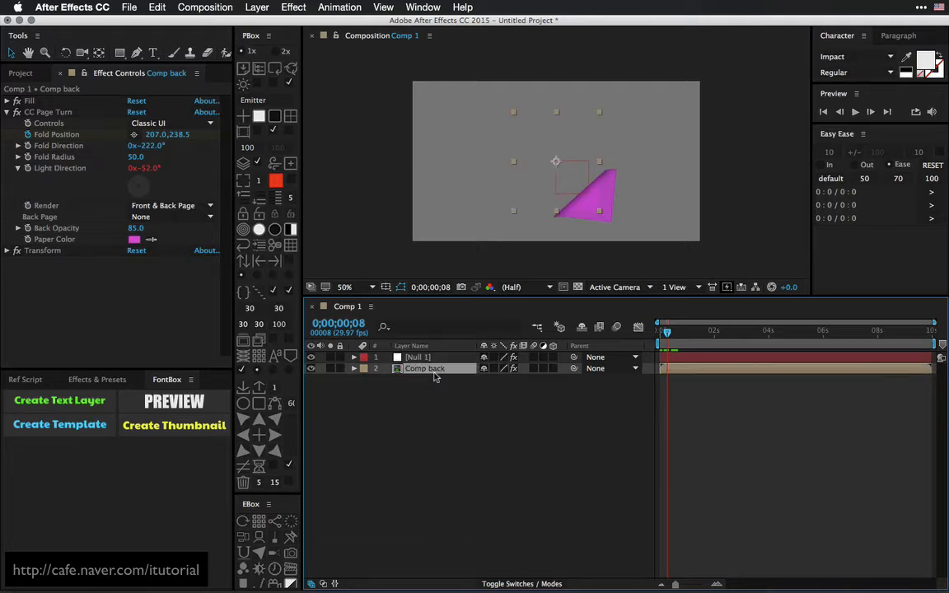
Step: Duplicate the Comp back layer, place the copy beneath it and rename the copy Comp front
key("super+d")
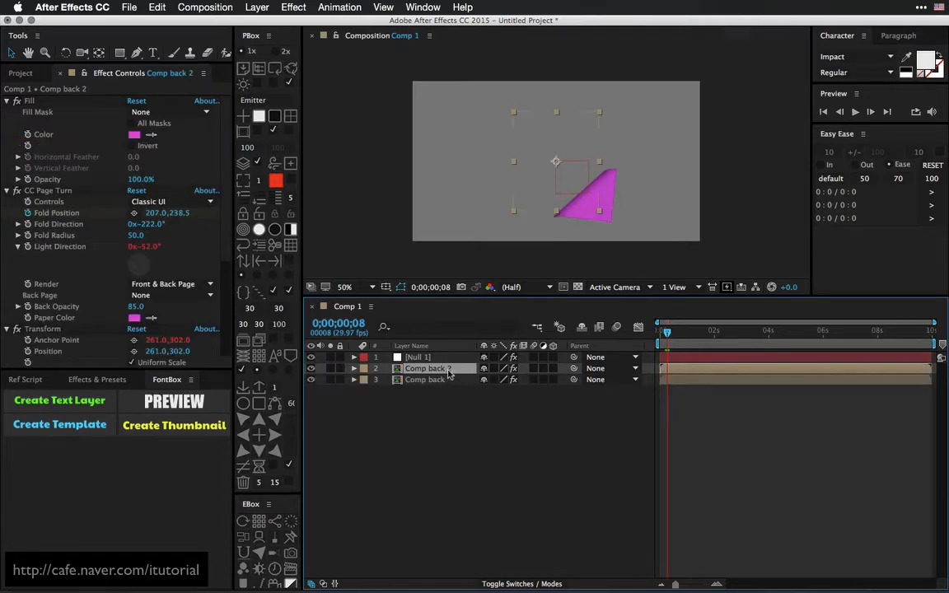
left_click_drag(450, 373, 448, 391)
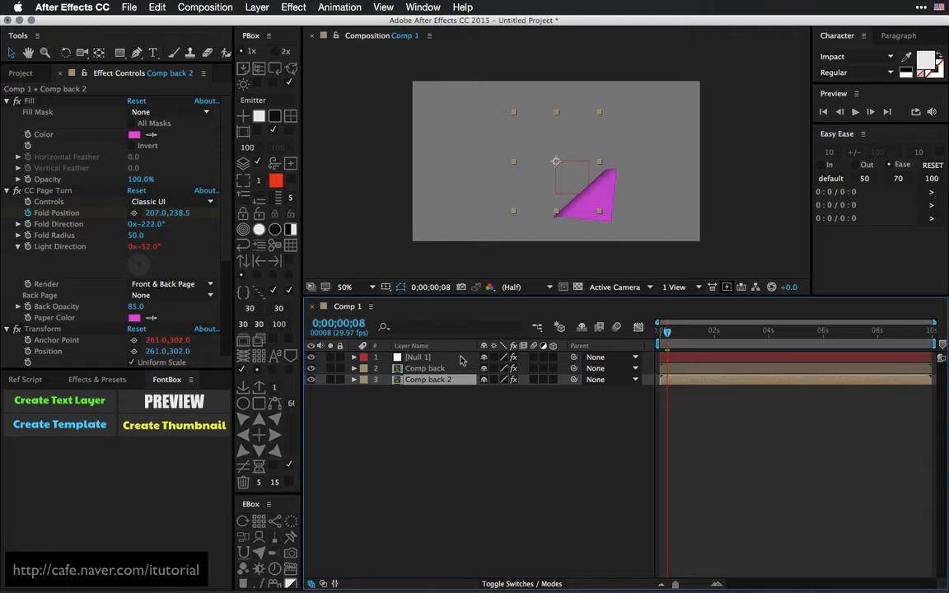
key("Return")
key("Right")
key("BackSpace")
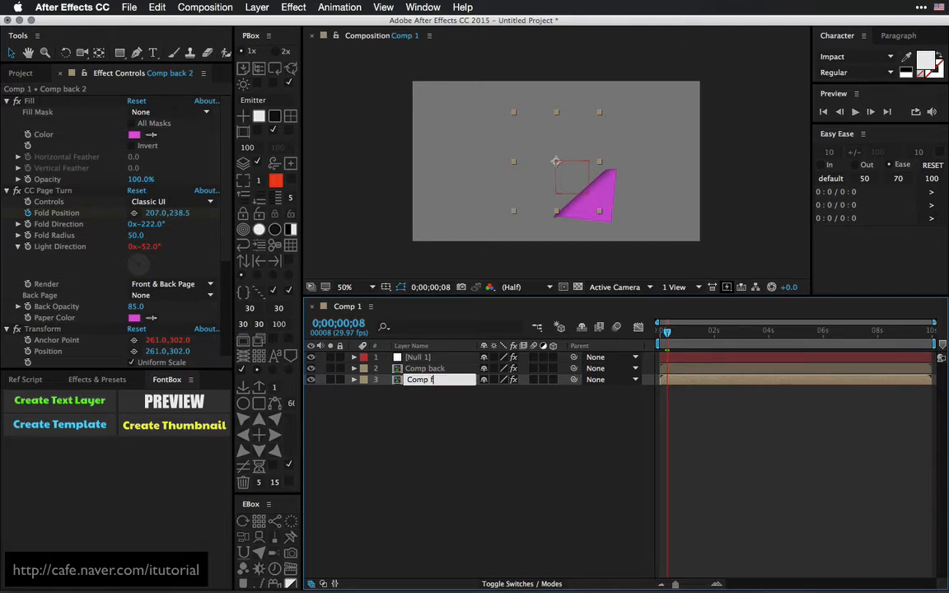
type("front")
key("Return")
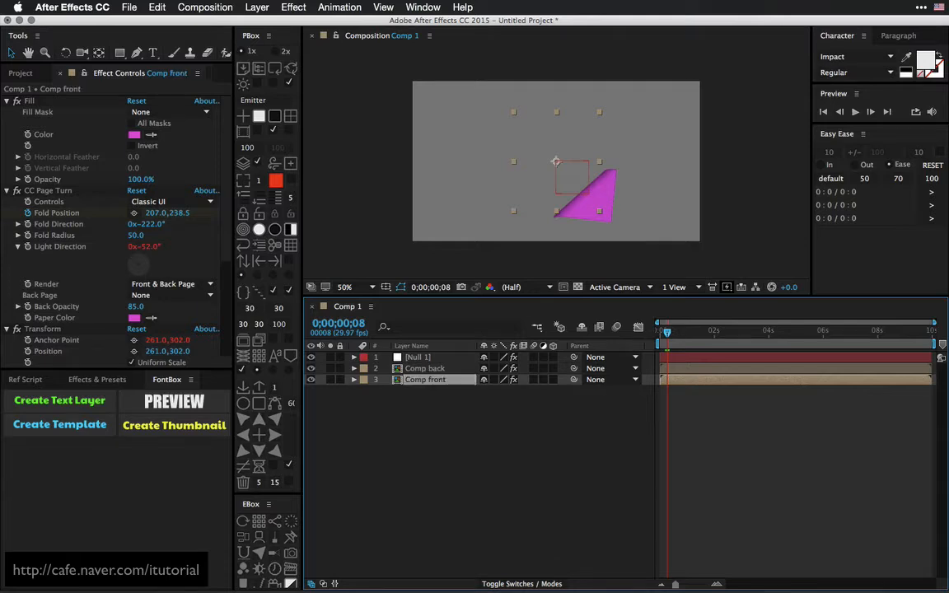
left_click(437, 369)
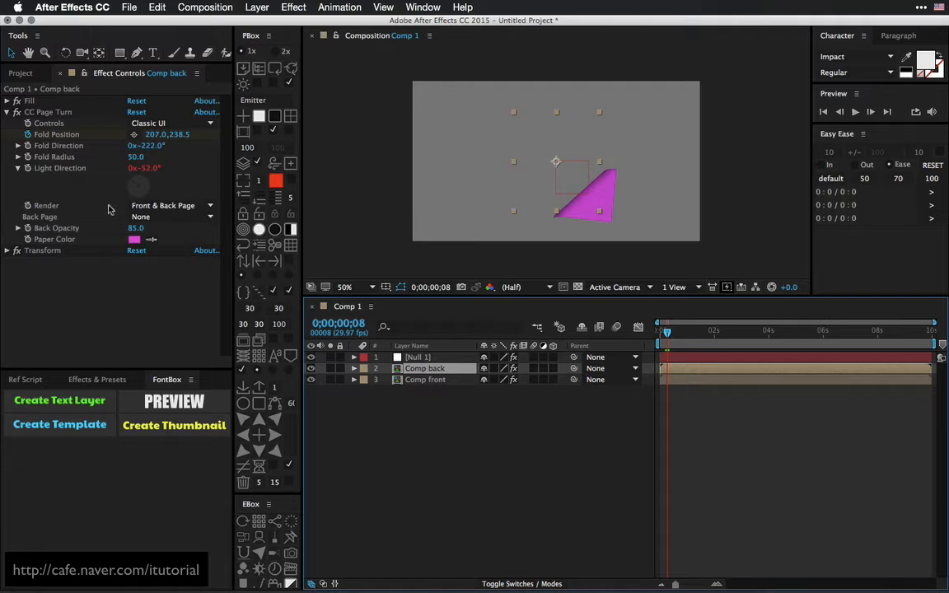
Step: Set CC Page Turn on the Comp back layer to render only the Back Page and return to the first frame
left_click(207, 205)
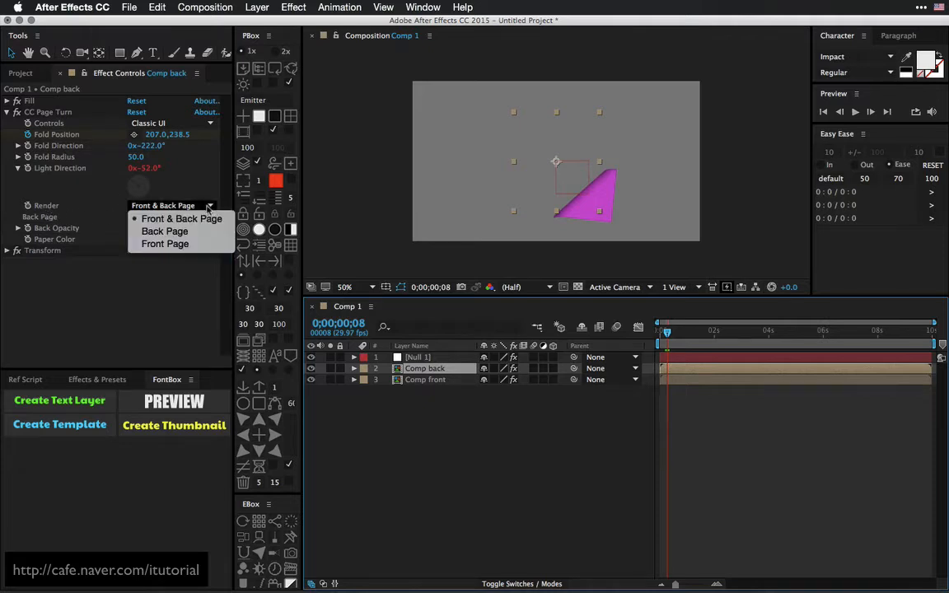
left_click(170, 231)
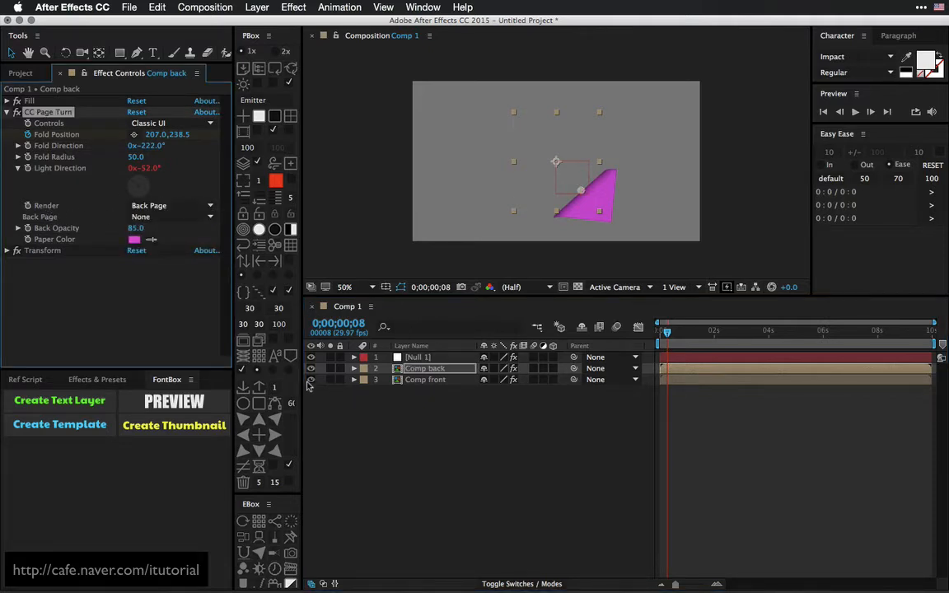
mouse_move(666, 331)
left_mouse_down()
mouse_move(680, 332)
mouse_move(660, 332)
left_mouse_up()
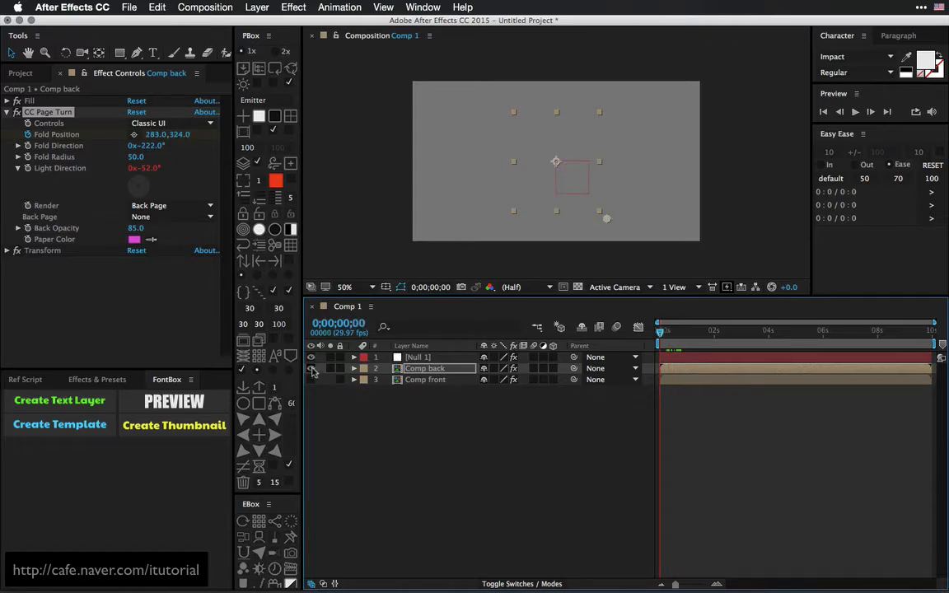
Step: Set CC Page Turn on the Comp front layer to render only the Front Page and preview the fold at frame 13
left_click(420, 380)
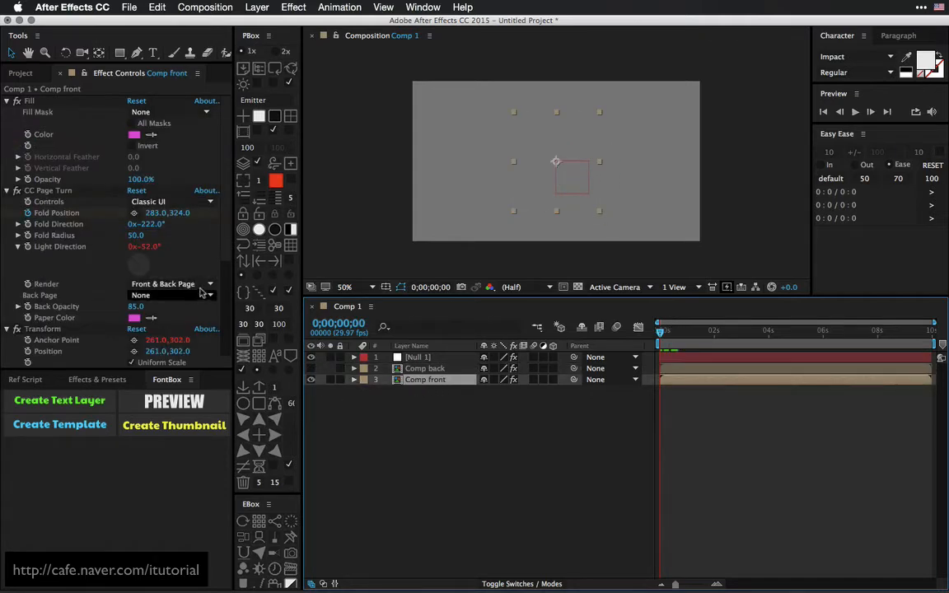
left_click(207, 284)
left_click(210, 322)
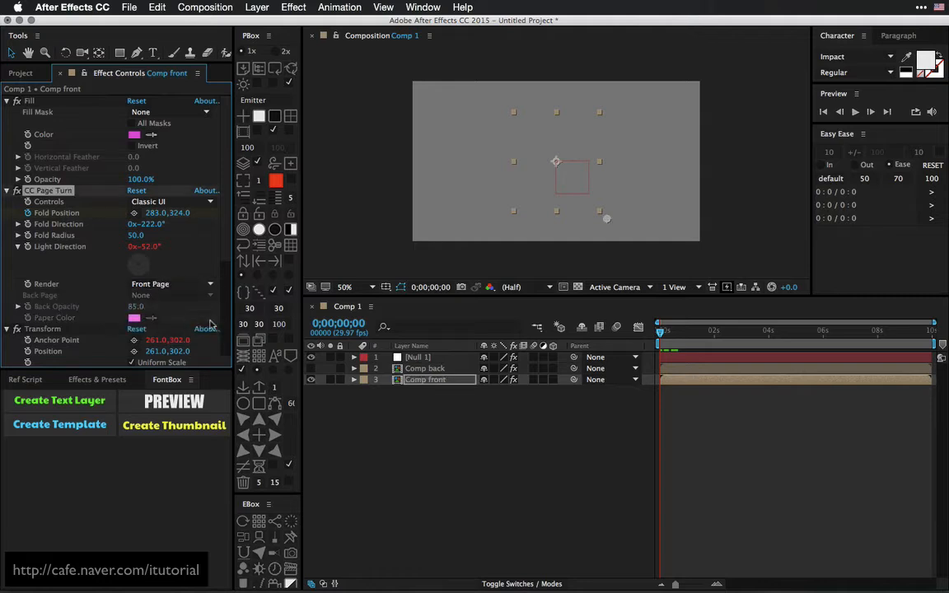
mouse_move(664, 337)
left_mouse_down()
mouse_move(687, 331)
mouse_move(664, 330)
mouse_move(672, 335)
left_mouse_up()
left_click(410, 396)
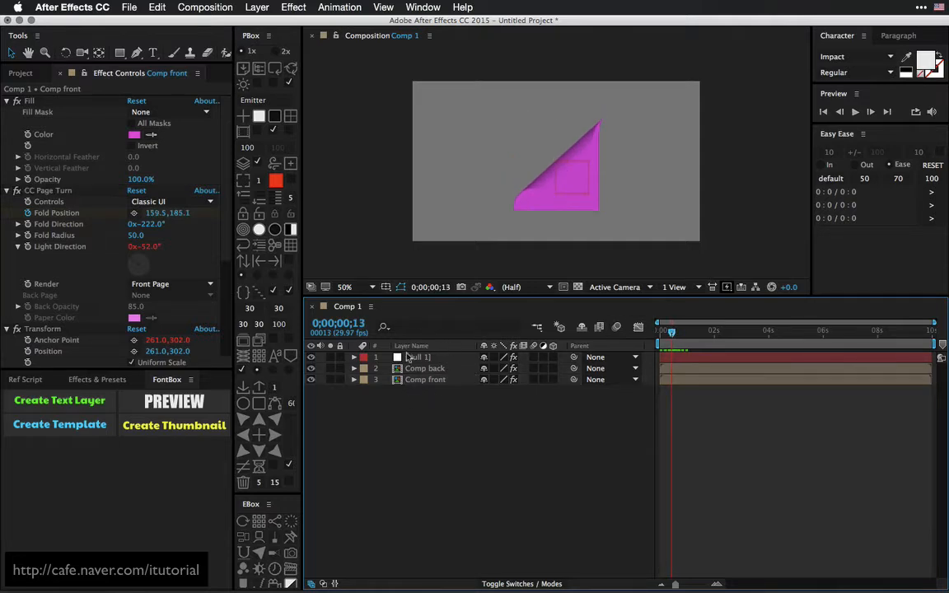
Step: Consult the template's effect list in Firefox, return to After Effects and apply CC Light Sweep to the Comp back layer
key("super+Tab")
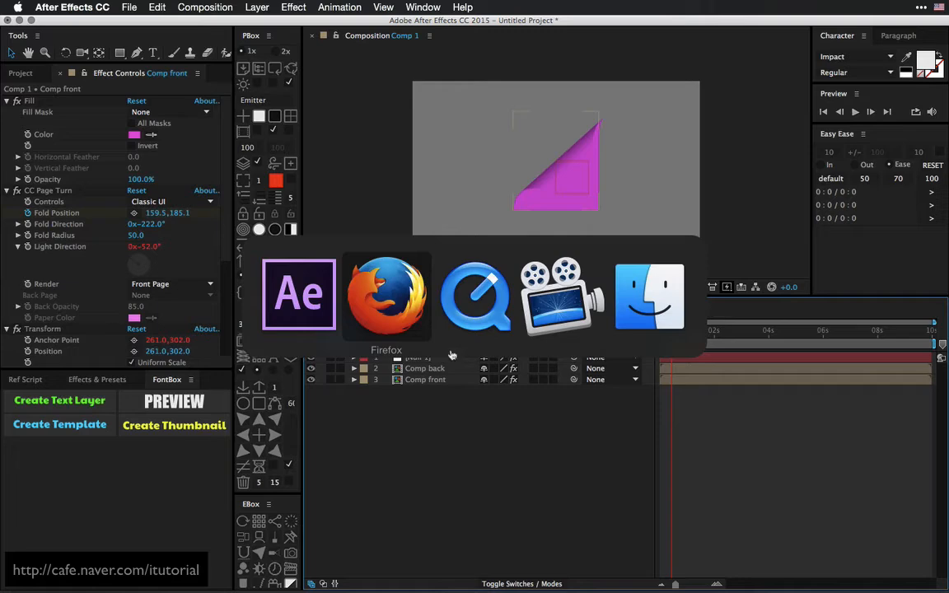
left_click(417, 315)
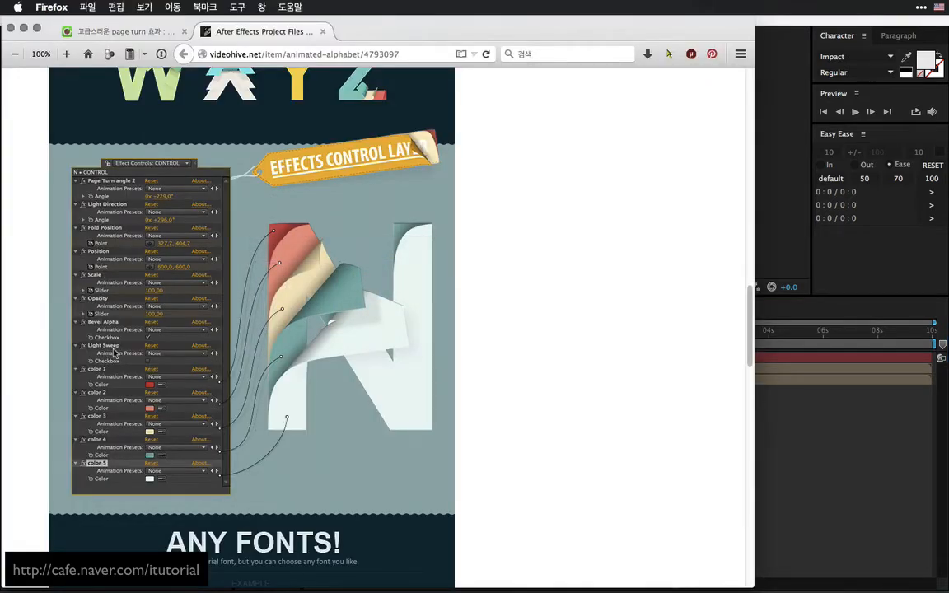
left_click(775, 246)
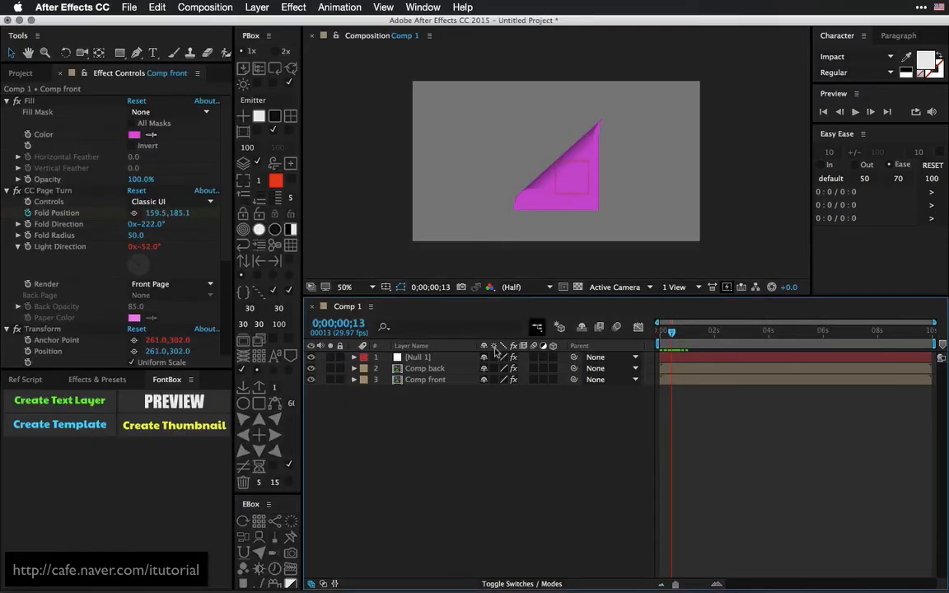
left_click(431, 372)
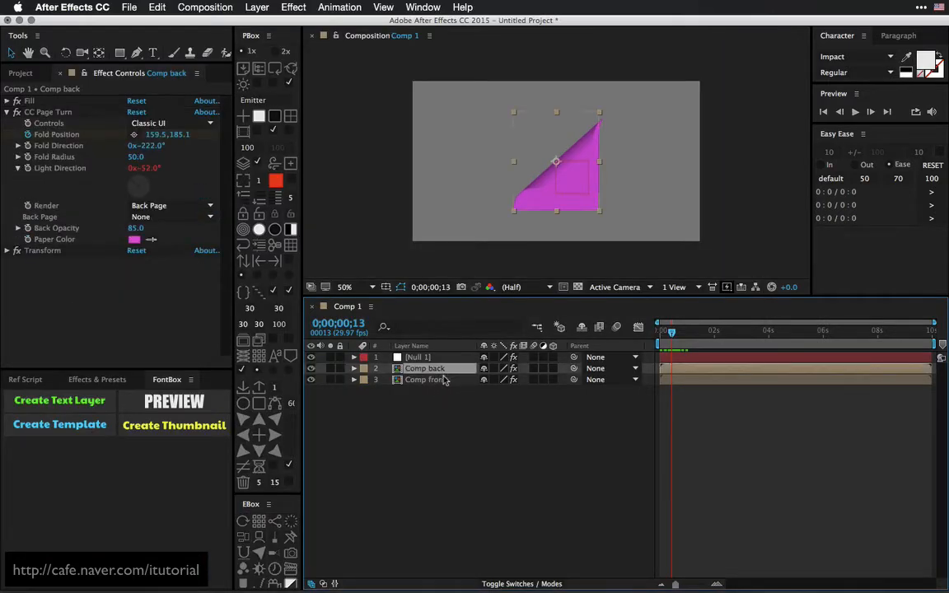
left_click(442, 379)
left_click(438, 373)
left_click(290, 7)
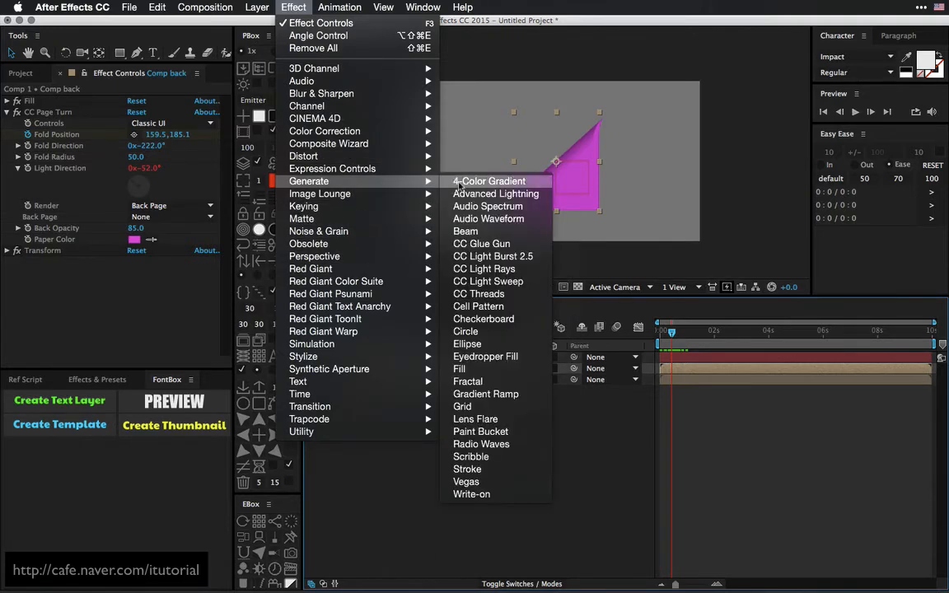
left_click(556, 177)
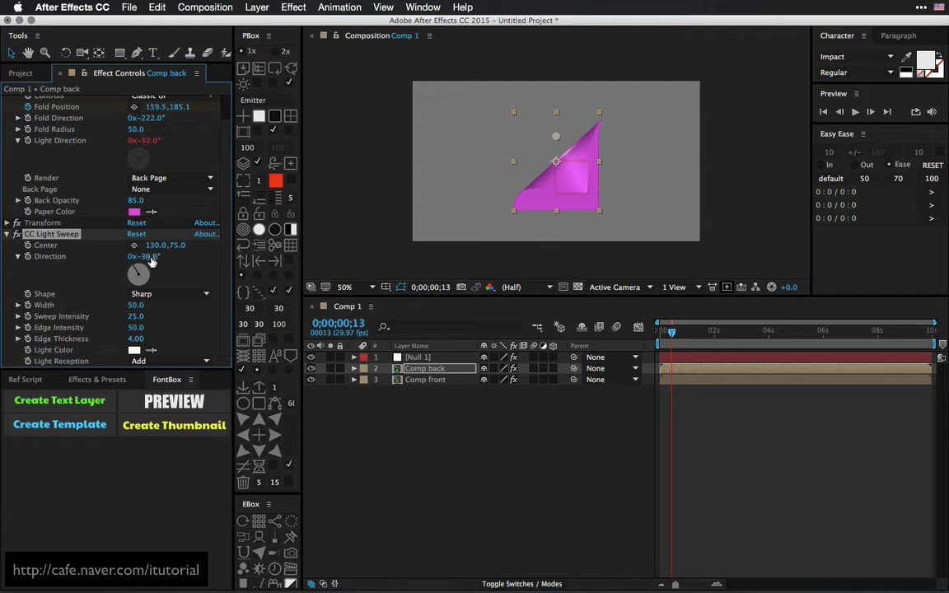
Step: Set Comp back's CC Light Sweep to Smooth shape, center 84, 53, width 119, sweep intensity 7 and edge intensity 28
mouse_move(140, 256)
left_mouse_down()
mouse_move(157, 256)
mouse_move(142, 256)
left_mouse_up()
left_click(140, 294)
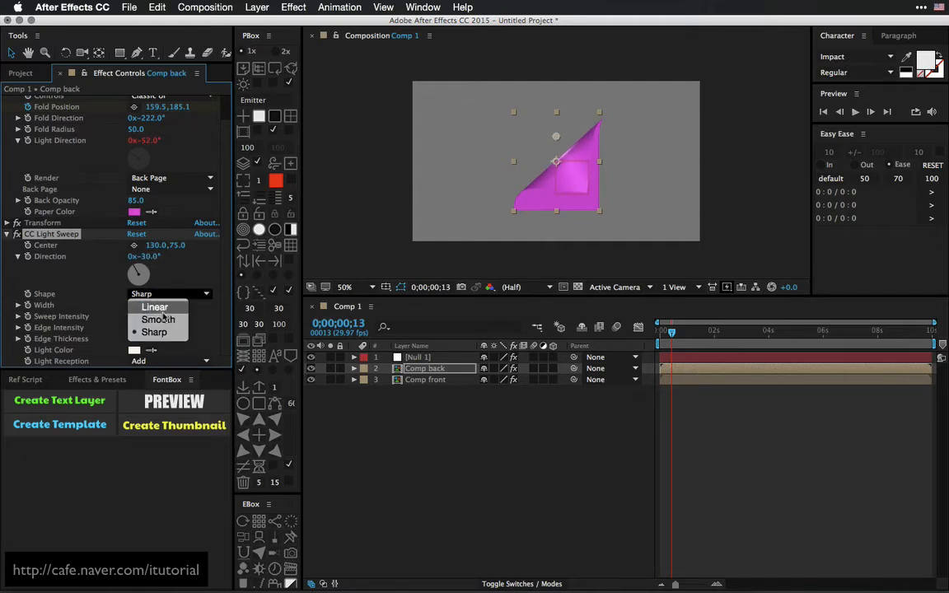
left_click(138, 319)
mouse_move(135, 305)
left_mouse_down()
mouse_move(157, 305)
mouse_move(117, 327)
left_mouse_up()
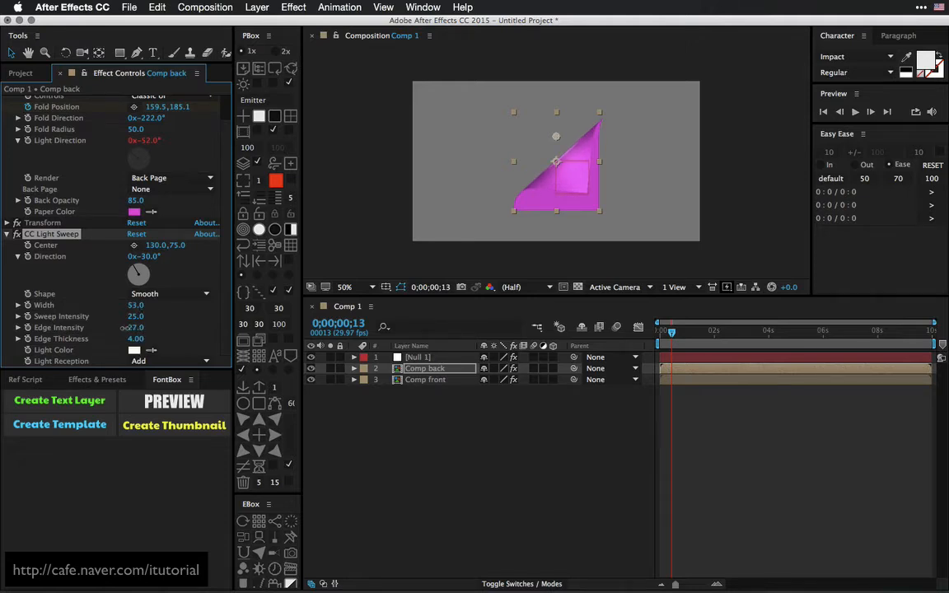
left_click_drag(556, 136, 540, 130)
mouse_move(137, 304)
left_mouse_down()
mouse_move(170, 301)
mouse_move(125, 316)
left_mouse_up()
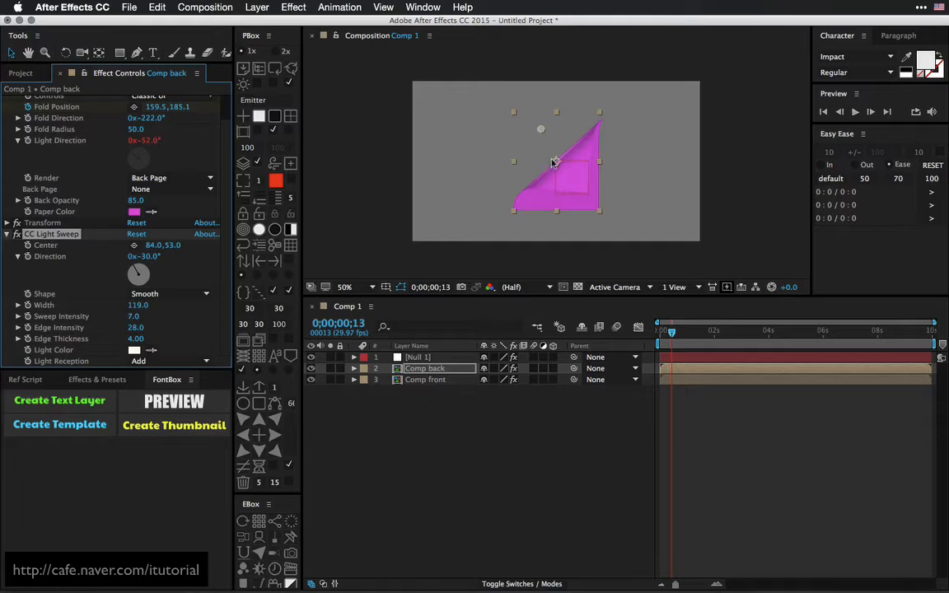
mouse_move(678, 347)
left_mouse_down()
mouse_move(667, 334)
mouse_move(675, 335)
left_mouse_up()
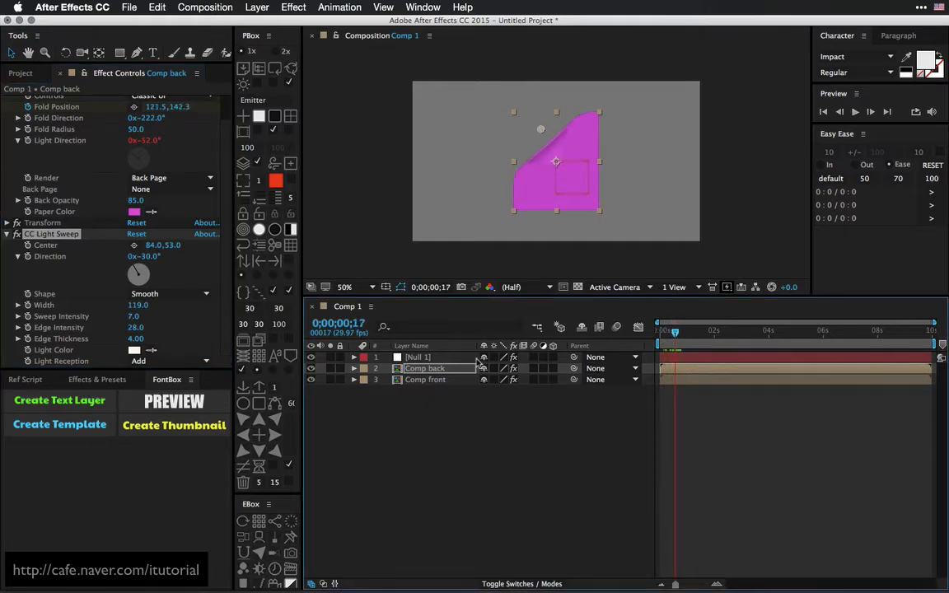
Step: Recheck the template's effect list in Firefox, apply Bevel Alpha to Comp back in After Effects and preview the fold around frame 15
key("super+Tab")
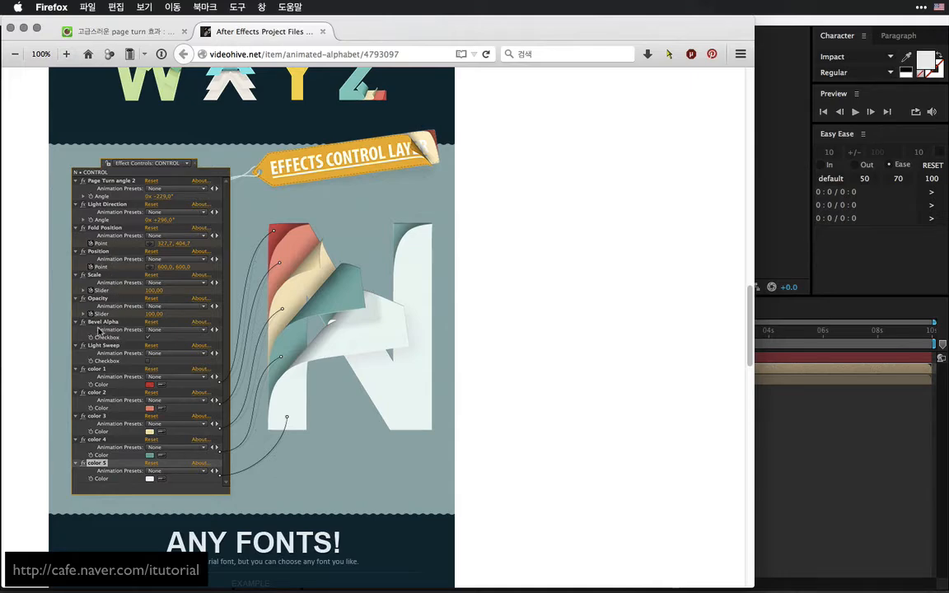
key("super+Tab")
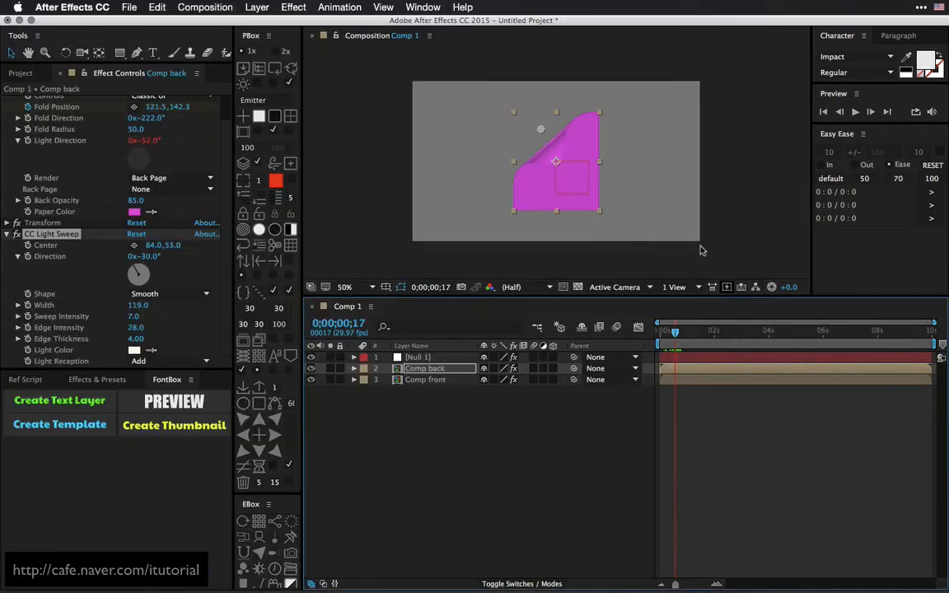
left_click(426, 370)
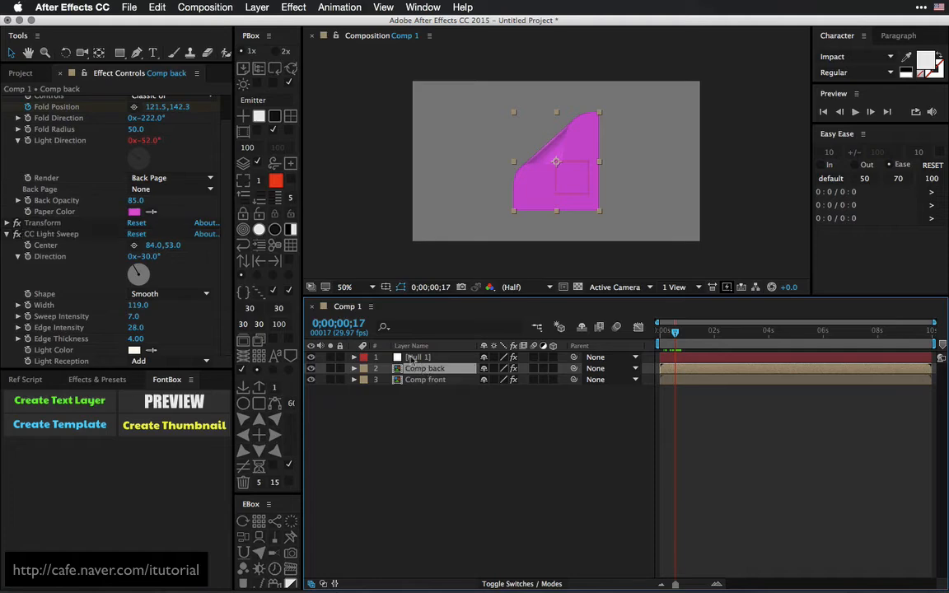
left_click(293, 7)
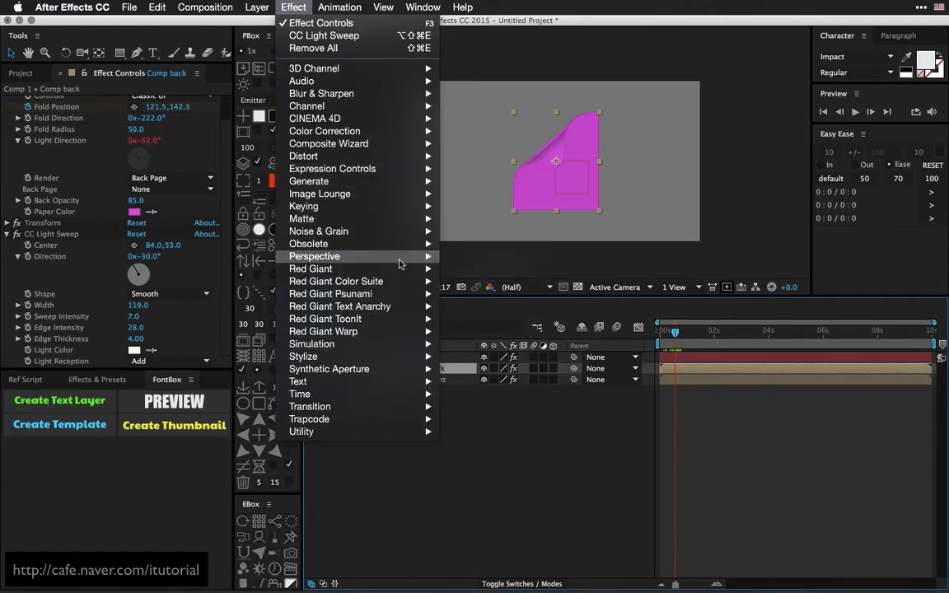
mouse_move(366, 256)
left_click(476, 281)
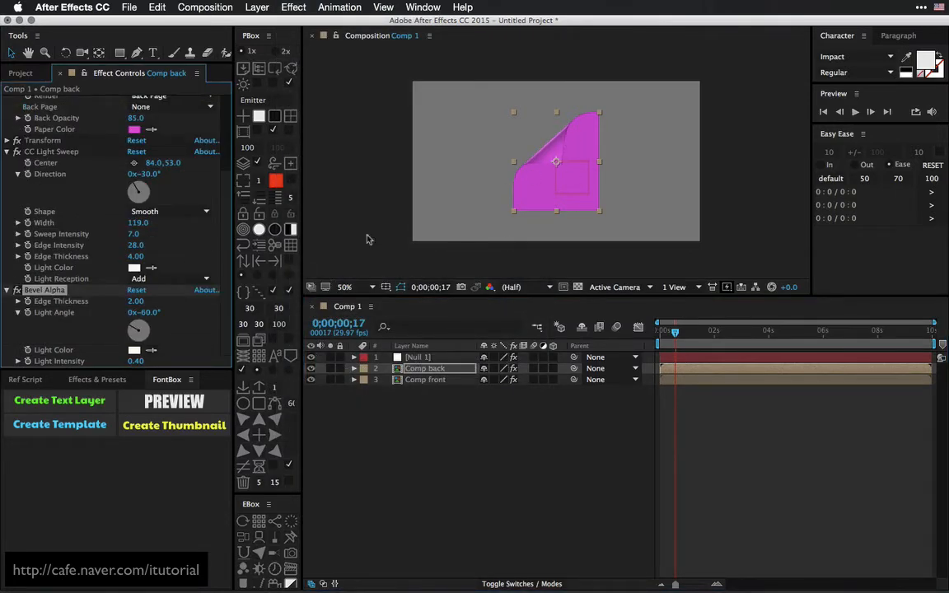
left_click(56, 298)
left_click(59, 290)
left_click(411, 380)
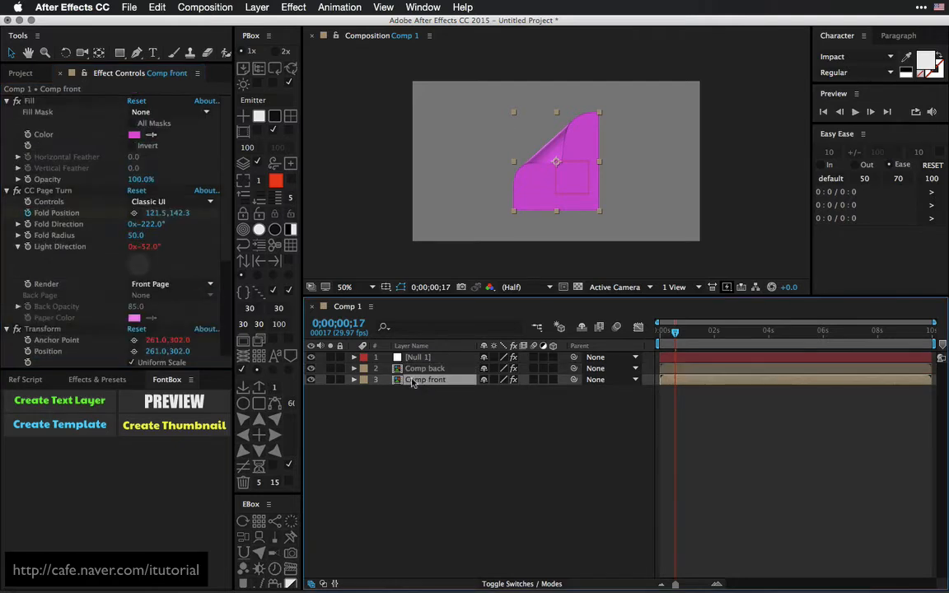
left_click(512, 401)
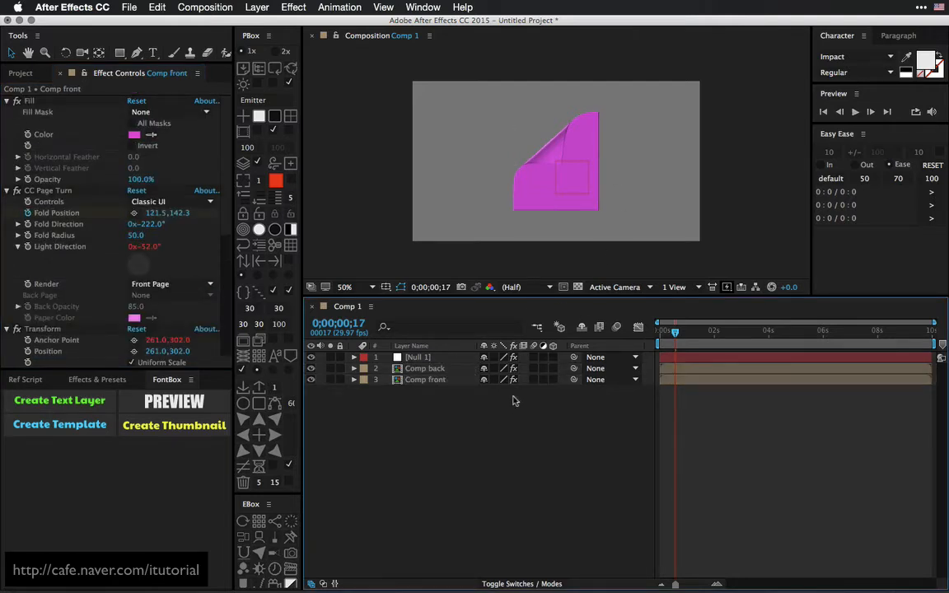
mouse_move(675, 331)
left_mouse_down()
mouse_move(663, 331)
mouse_move(672, 335)
left_mouse_up()
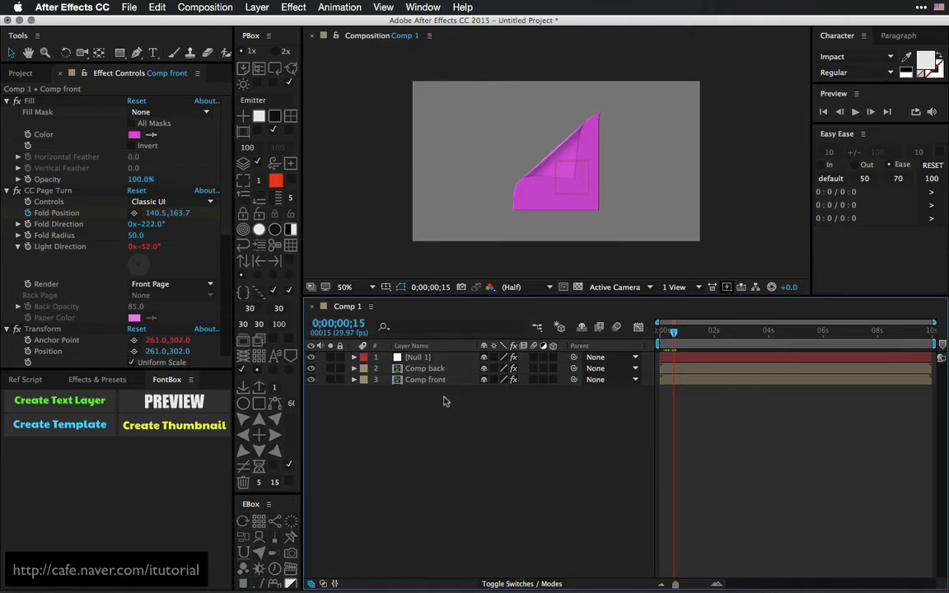
Step: Rename the Comp back layer as Comp back 1 and the Comp front layer as Comp front 1
left_click(424, 369)
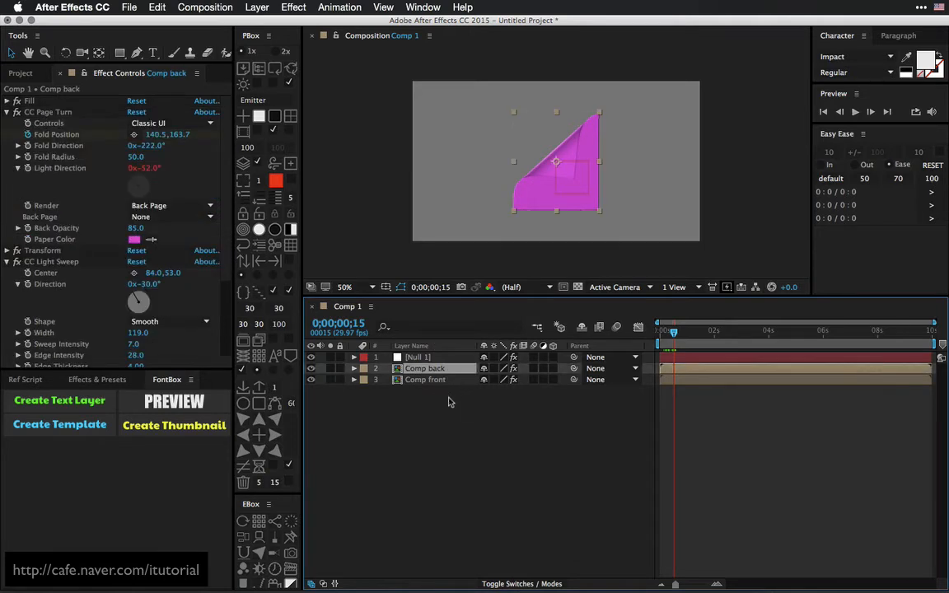
key("Return")
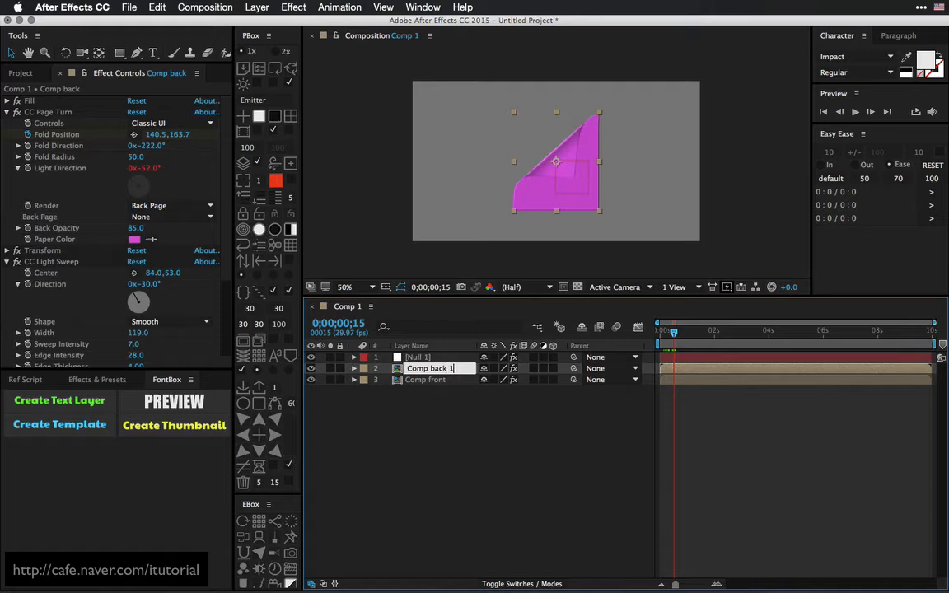
key("Return")
key("ctrl+Down")
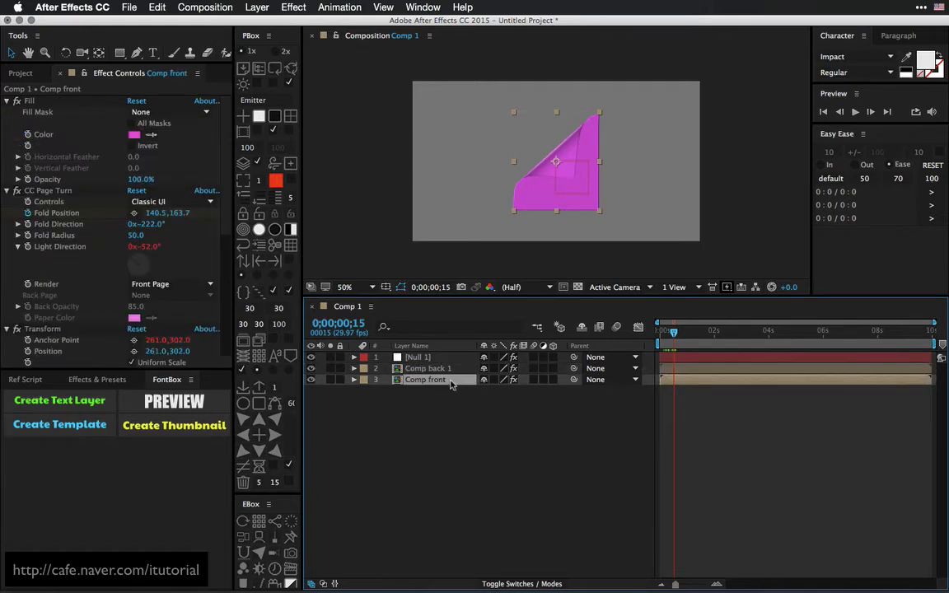
key("Return")
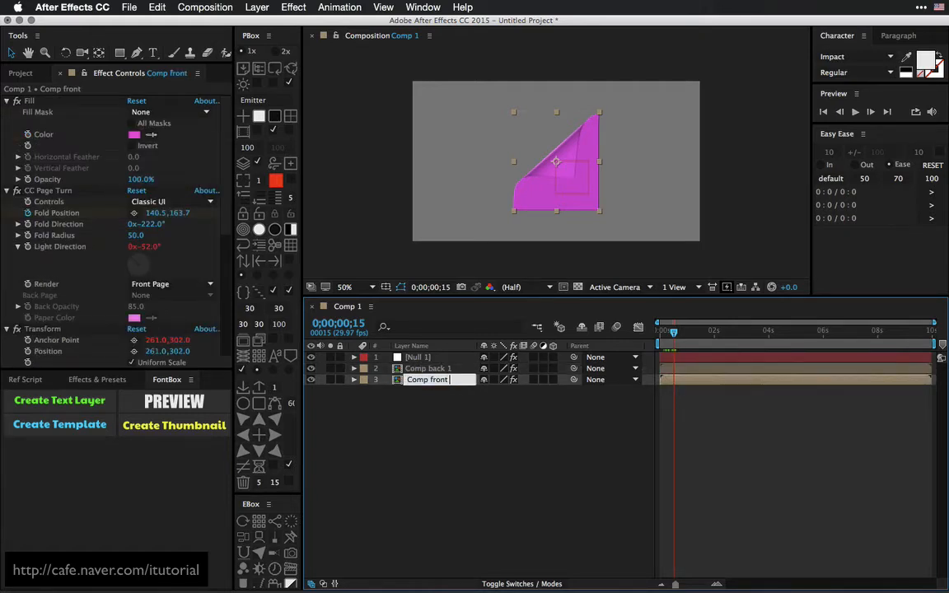
type("1")
key("Return")
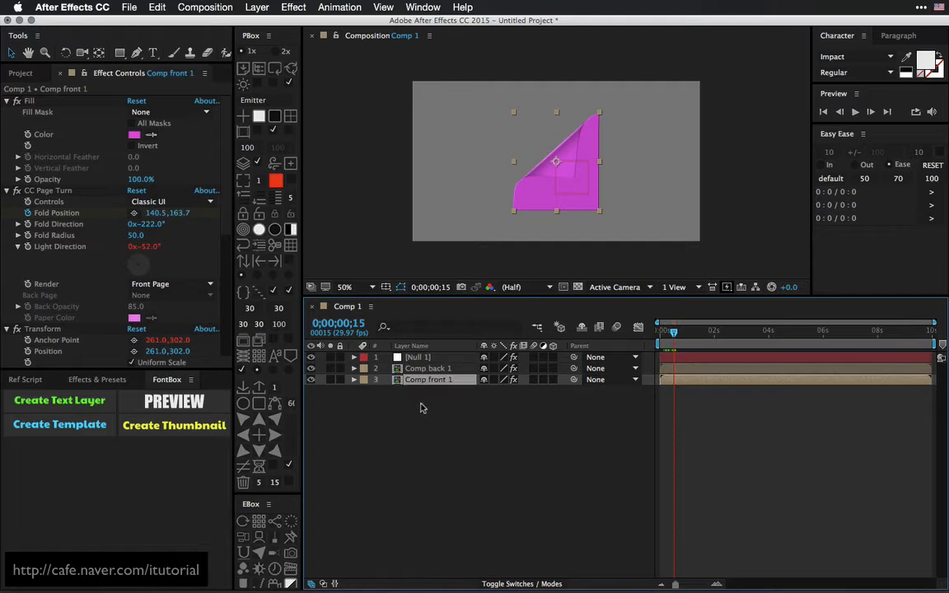
Step: Duplicate Comp back 1 and Comp front 1 together and place Comp back 2 beneath Comp back 1
left_click(424, 368, "shift")
key("ctrl+d")
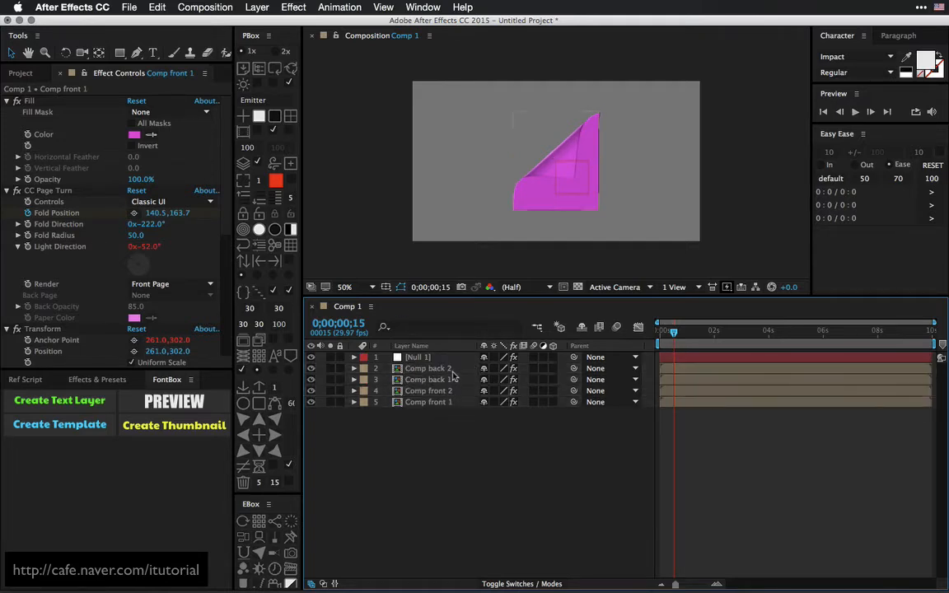
left_click(428, 368)
left_click_drag(428, 368, 449, 376)
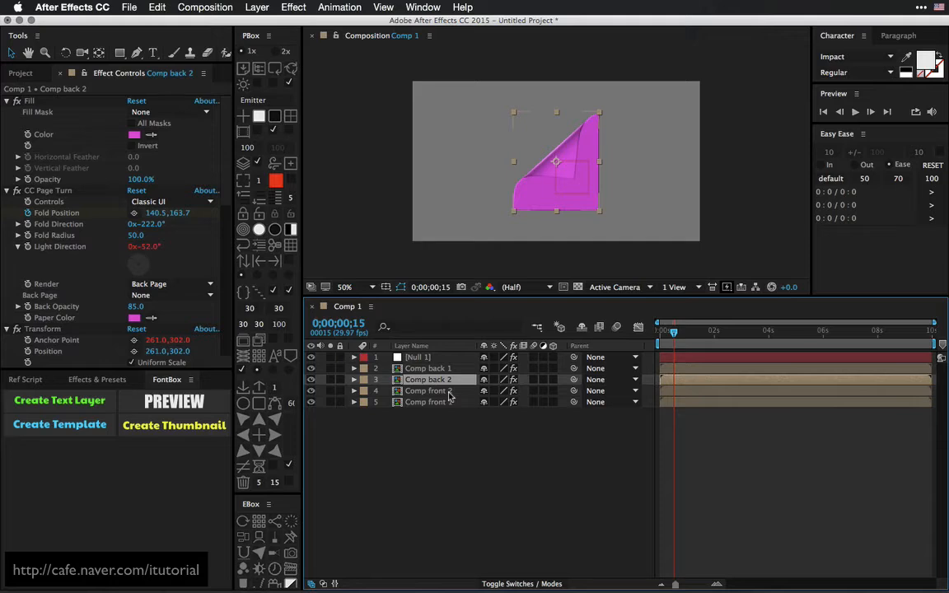
Step: Filter Comp back 2 and Comp front 2 by color, and link Comp back 2's Fill Color and Paper Color to Null 1's Color Control 2
left_click(427, 392, "shift")
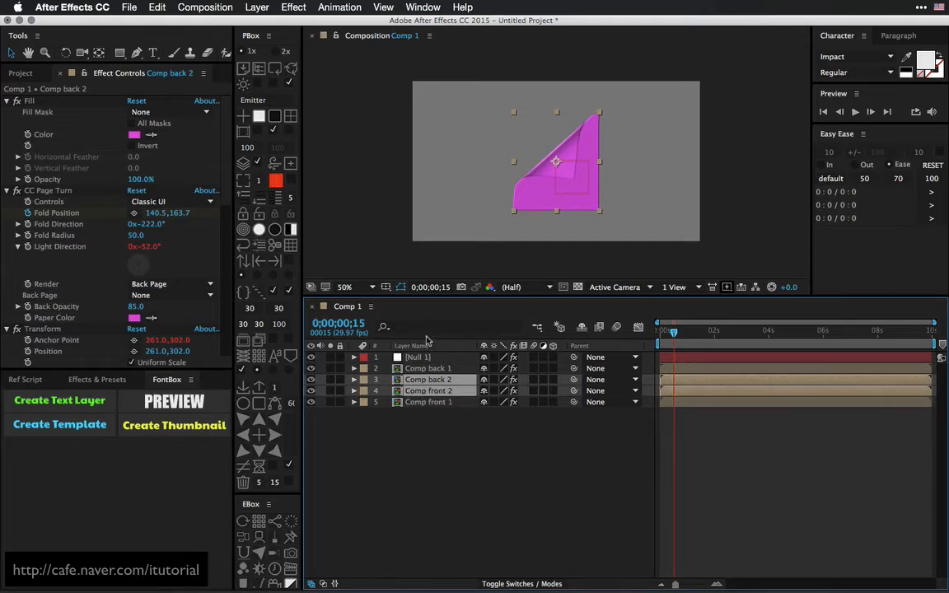
key("super+f")
type("color")
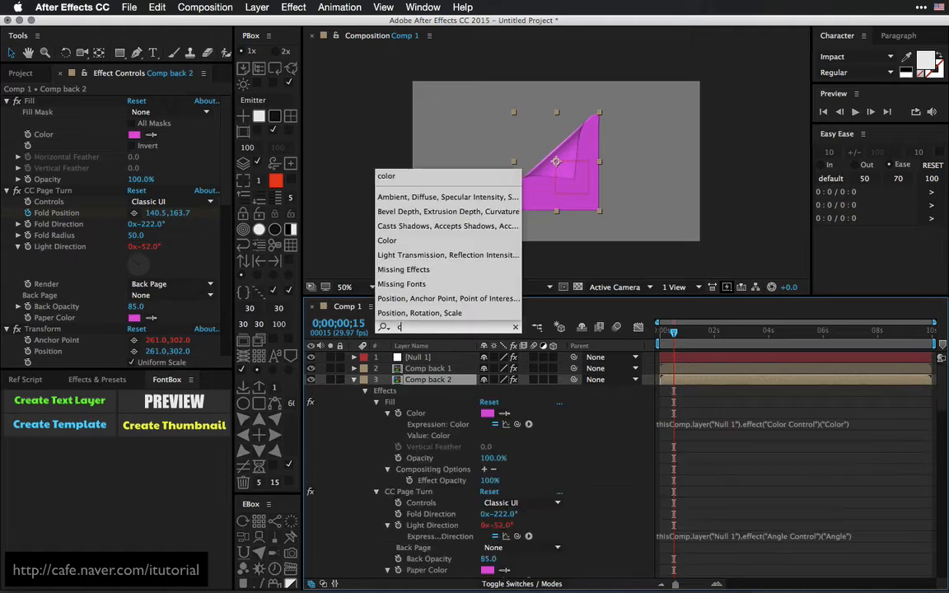
left_click(355, 407)
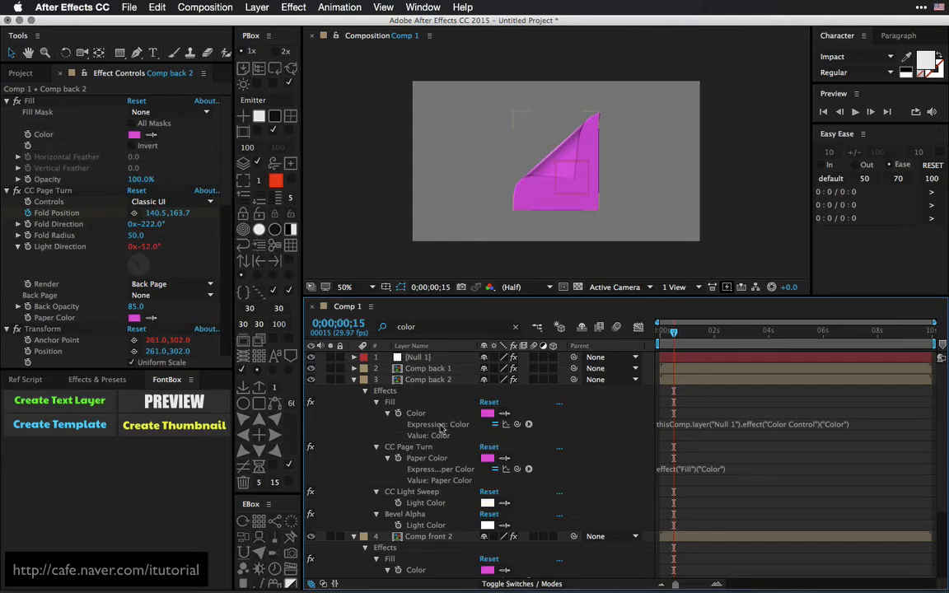
left_click(422, 360)
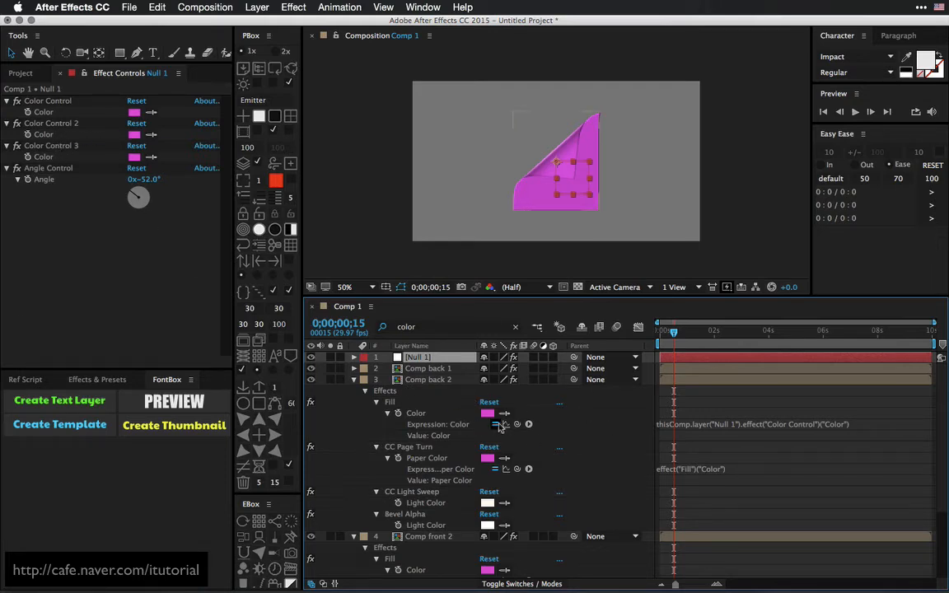
left_click_drag(516, 424, 105, 136)
left_click_drag(515, 458, 170, 177)
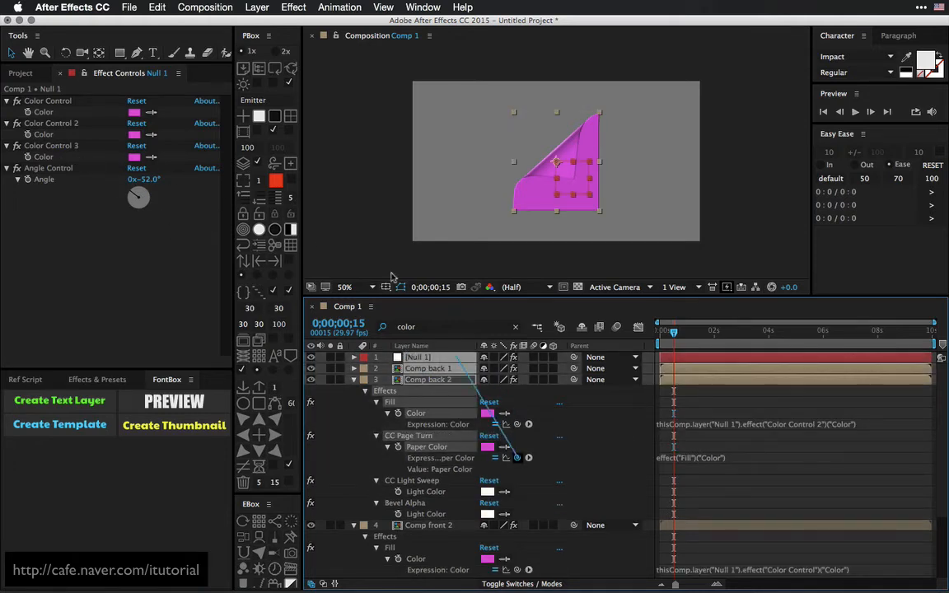
left_click_drag(517, 458, 91, 135)
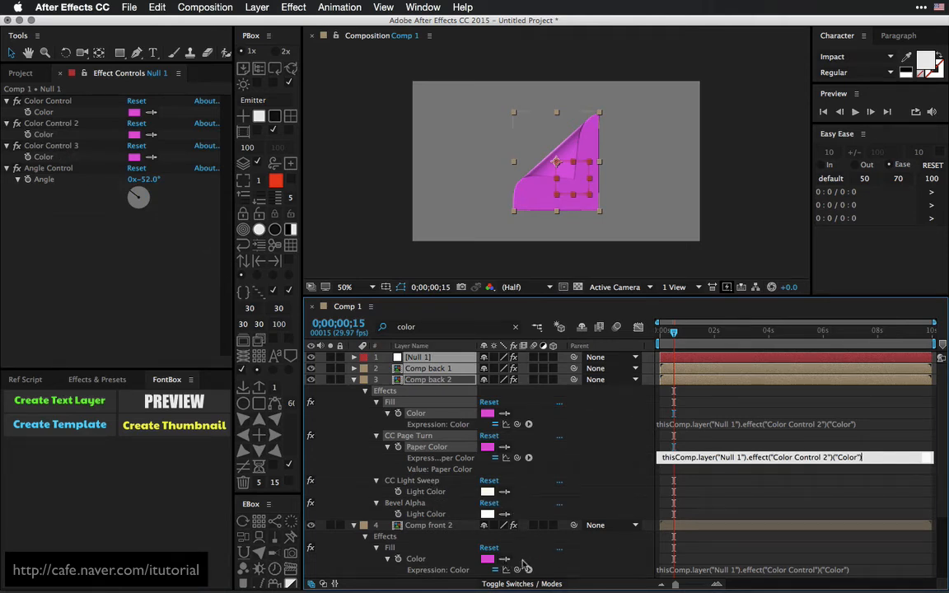
Step: Link Comp front 2's Fill Color and CC Page Turn Paper Color to Null 1's Color Control 2, and collapse both layers
left_click(519, 570)
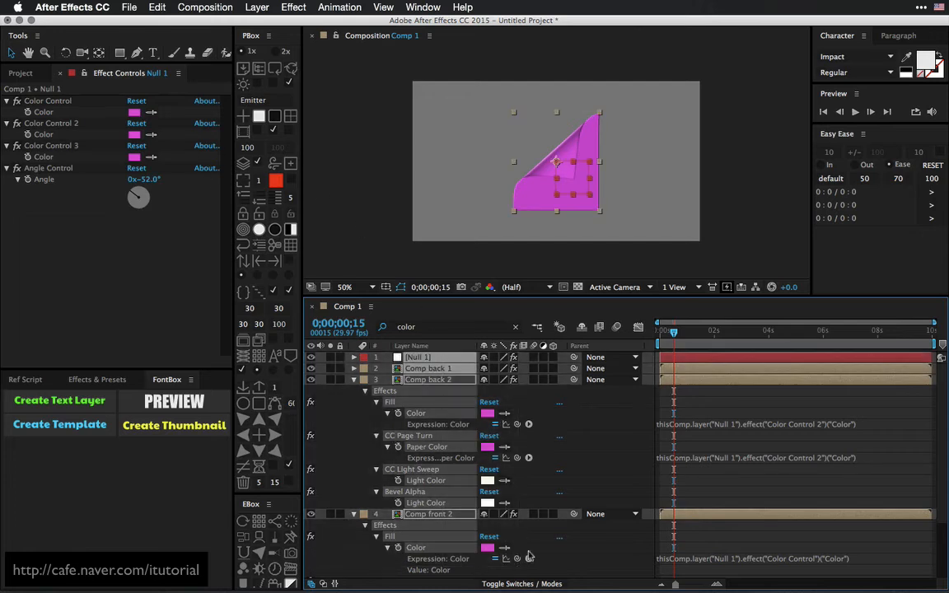
left_click_drag(517, 558, 47, 135)
left_click(514, 429)
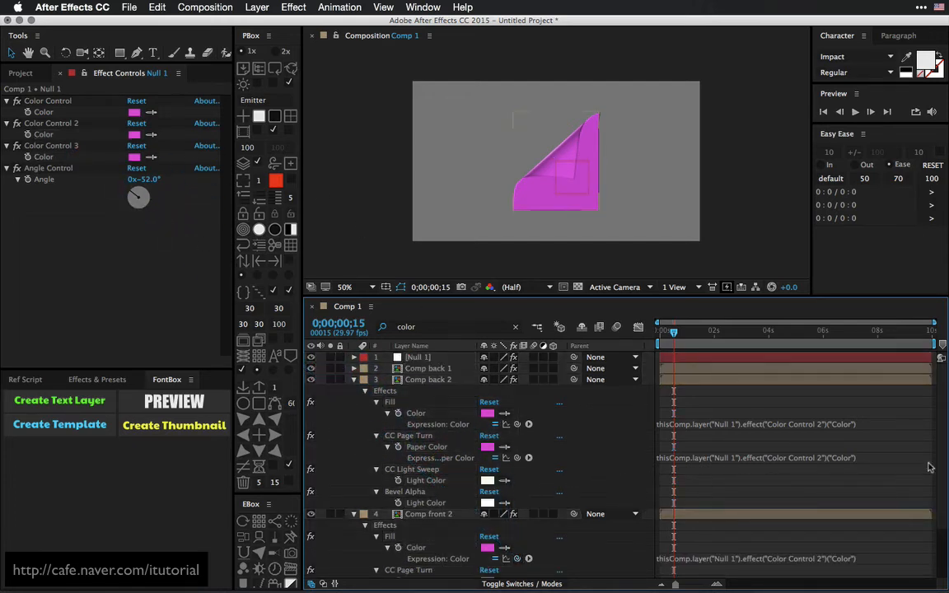
scroll(939, 494, "down", 3)
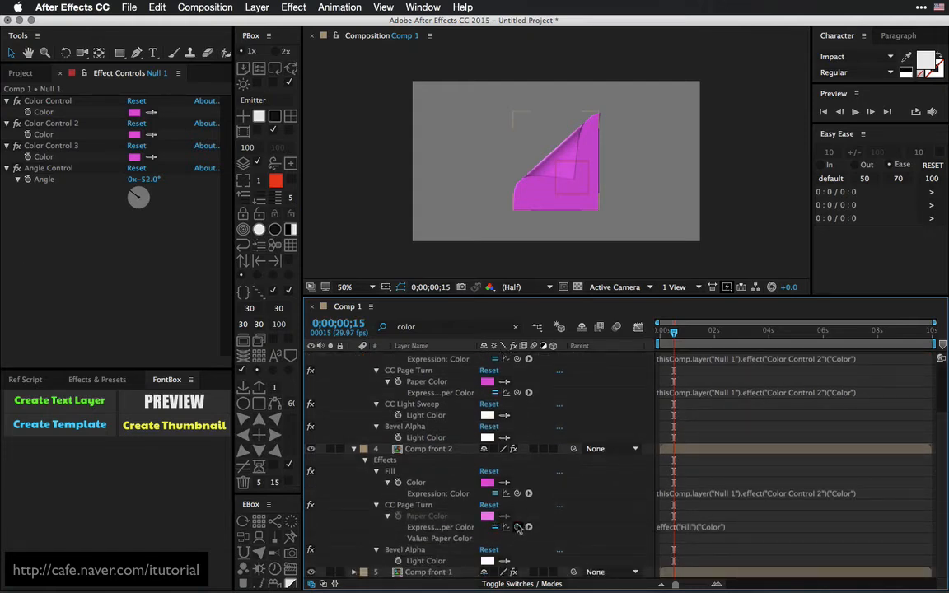
left_click_drag(518, 528, 44, 138)
left_click(595, 480)
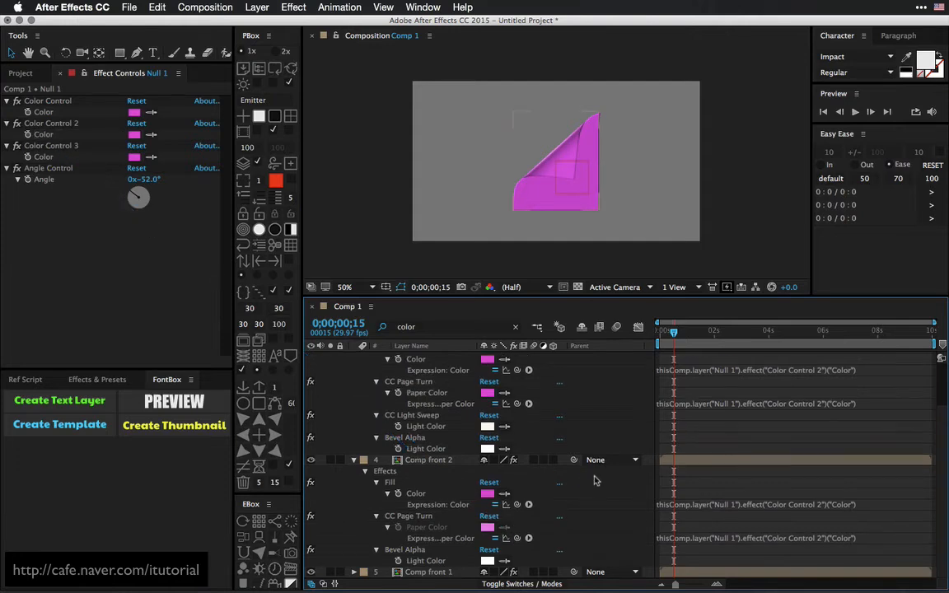
left_click(353, 459)
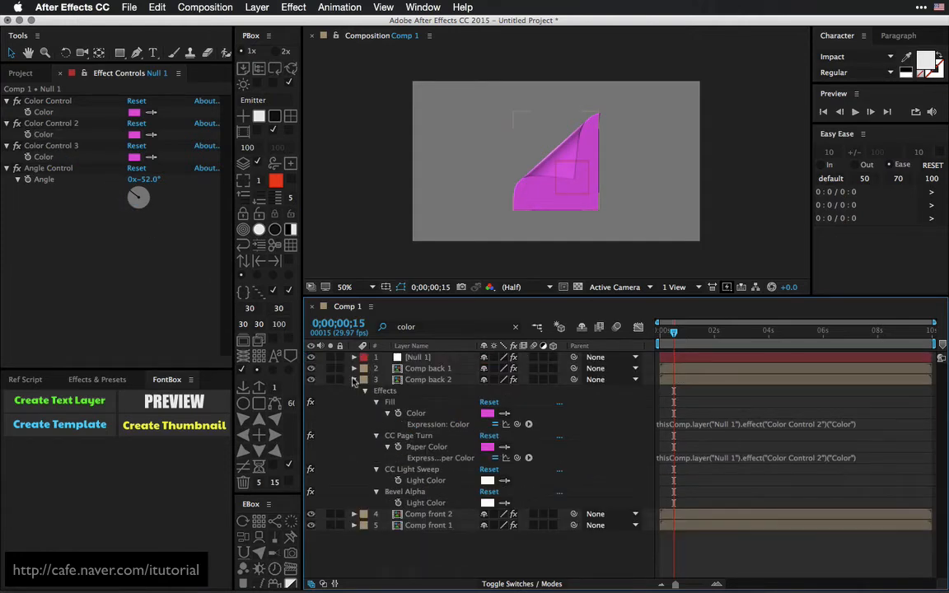
left_click(353, 379)
Step: Set Null 1's Color Control 2 to the blue 091CDC
left_click(134, 134)
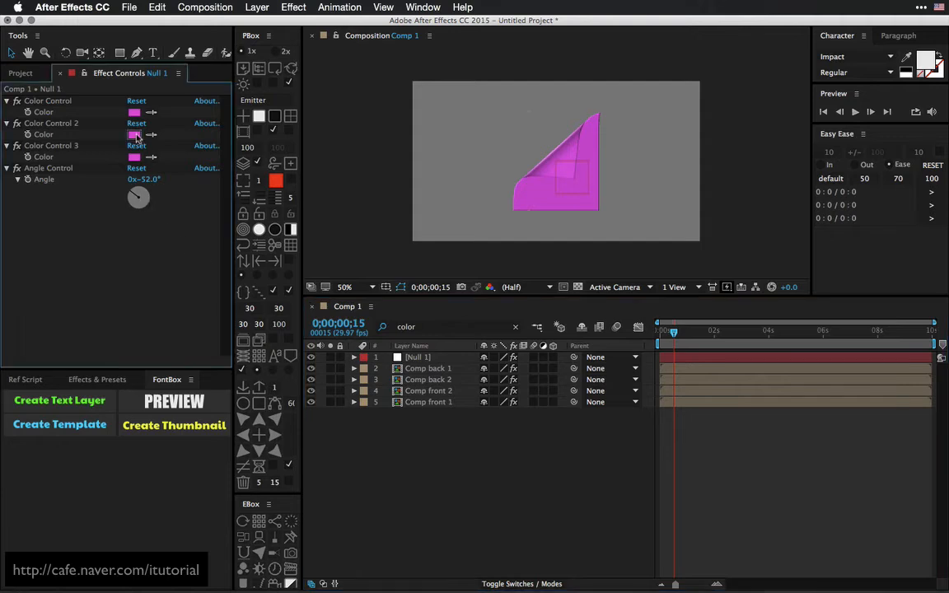
left_click_drag(500, 344, 500, 285)
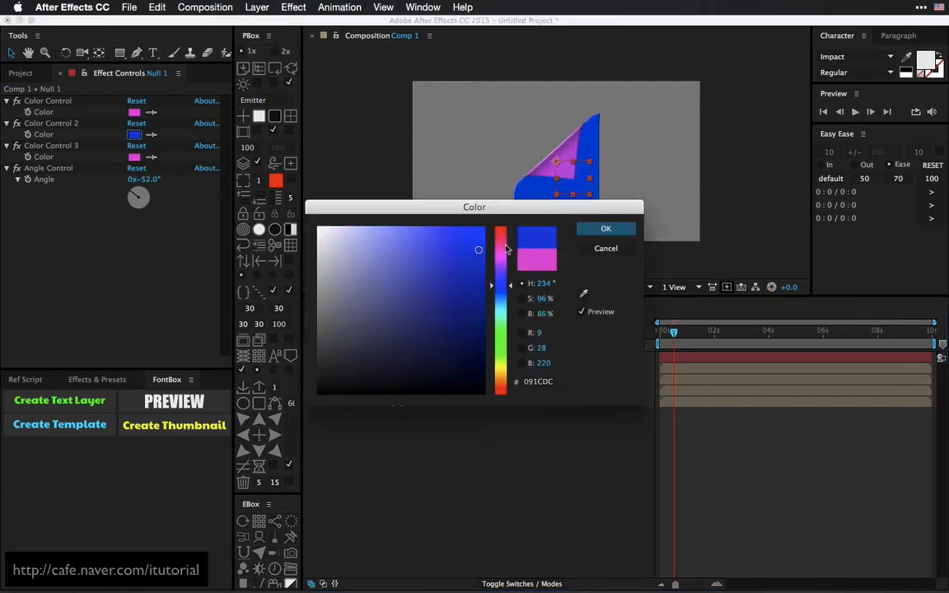
left_click(606, 229)
Step: Delay the Fold Position and Scale keyframes of Comp back 2 and Comp front 2 by two frames and preview the fold up to frame 13
mouse_move(672, 333)
left_mouse_down()
mouse_move(660, 333)
mouse_move(670, 334)
left_mouse_up()
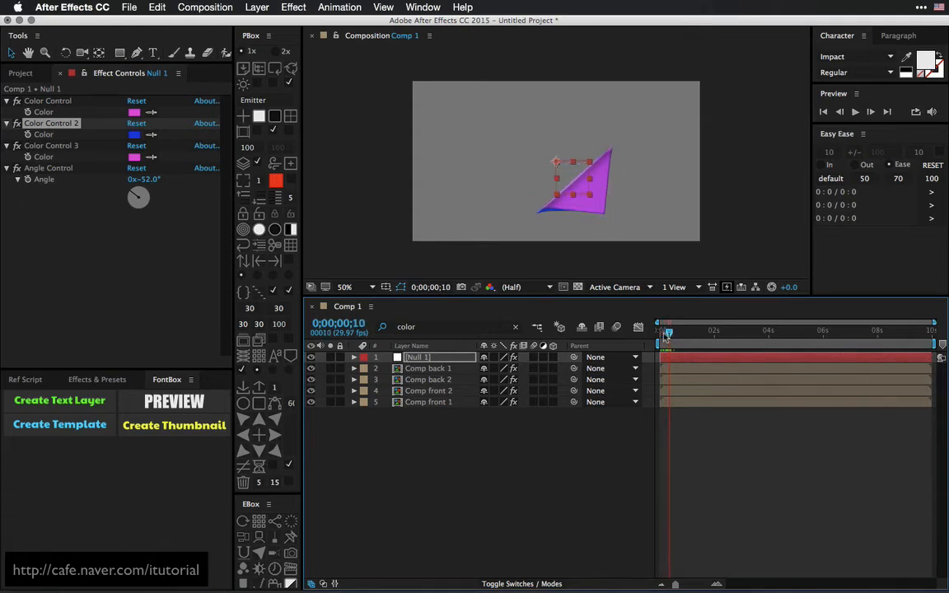
left_click(450, 380)
left_click(449, 391, "shift")
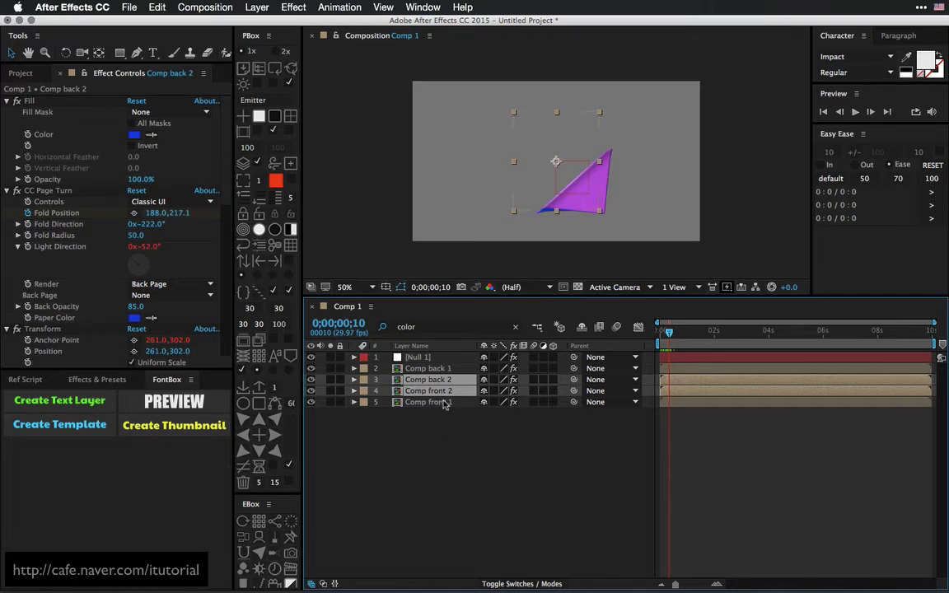
key("u")
left_click_drag(710, 393, 663, 486)
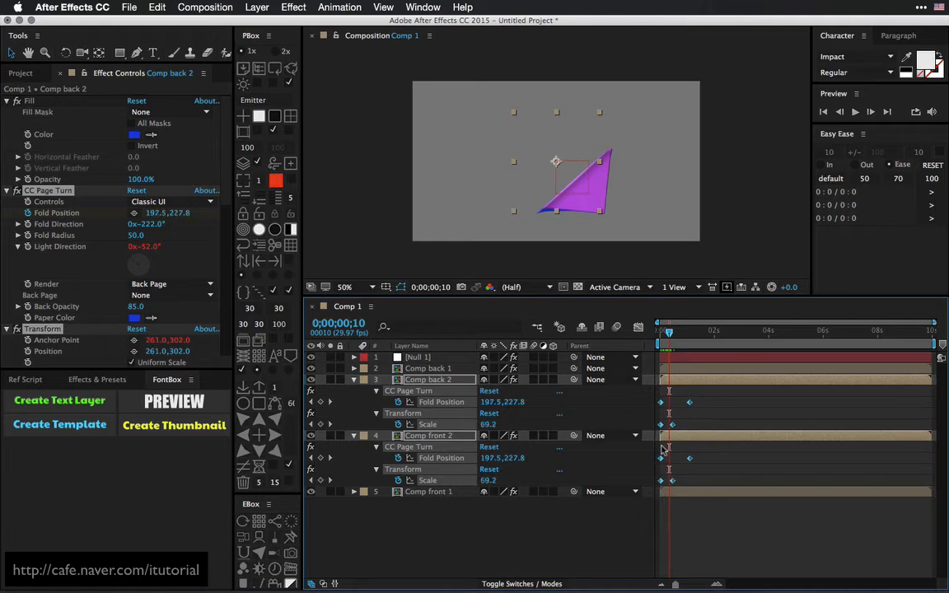
key("alt+Right")
key("alt+Right")
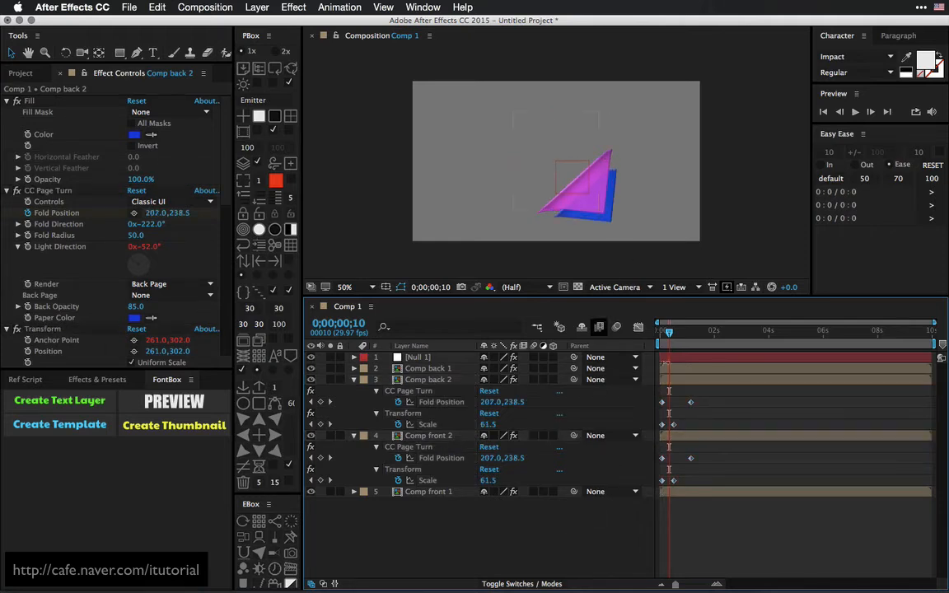
left_click(657, 331)
mouse_move(658, 332)
left_mouse_down()
mouse_move(680, 333)
mouse_move(671, 333)
left_mouse_up()
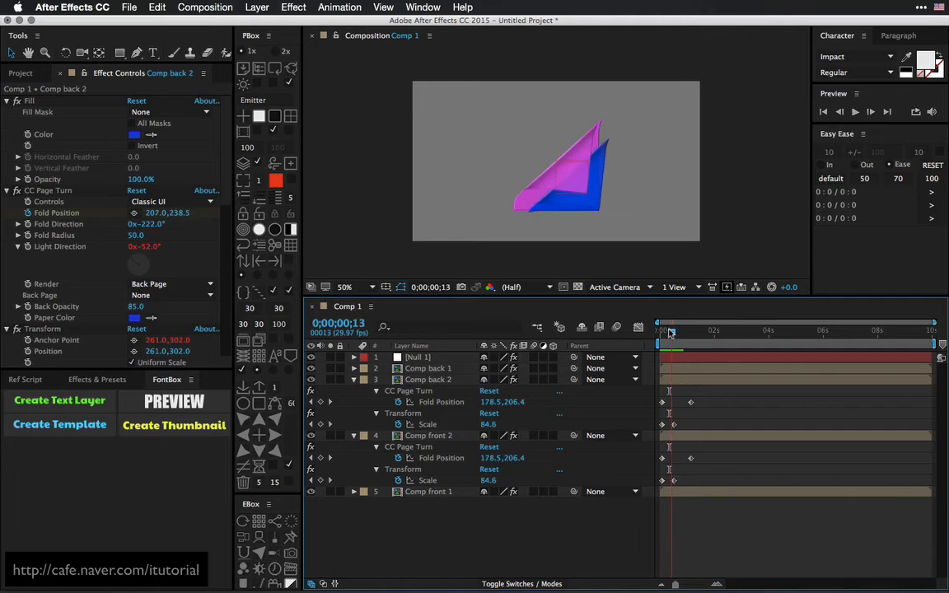
Step: Raise CC Page Turn's Back Opacity to 100 on Comp back 1 and Comp back 2
left_click(416, 368)
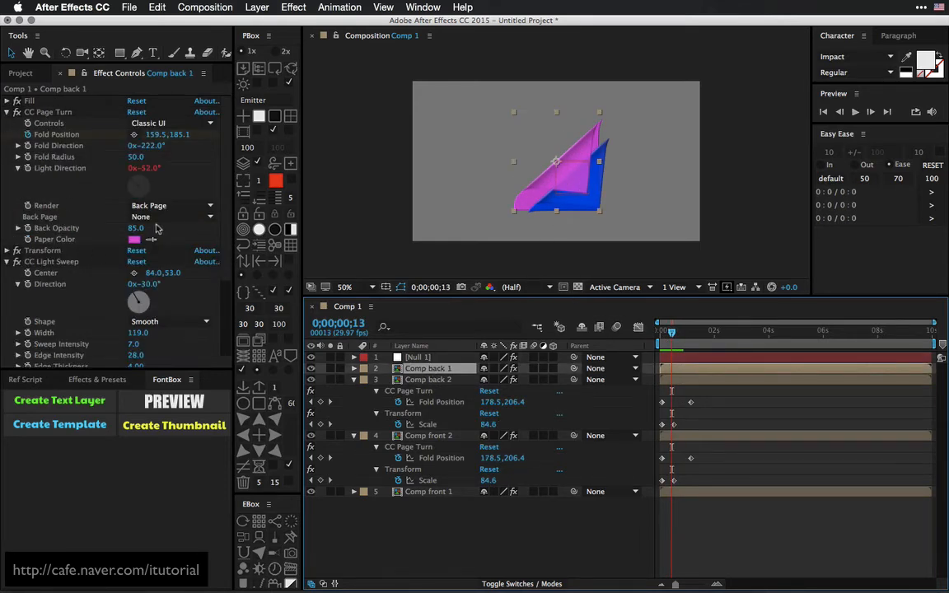
left_click_drag(156, 228, 189, 228)
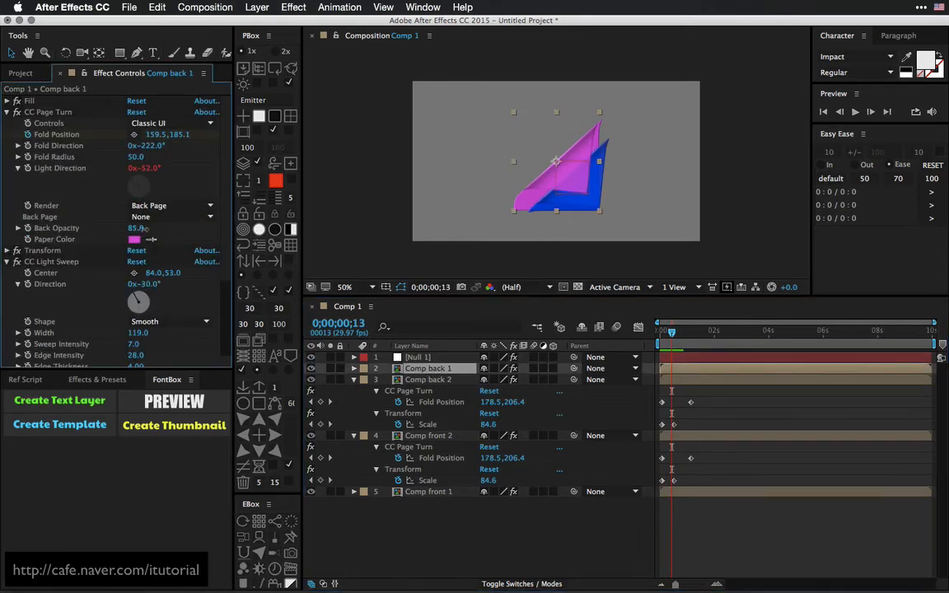
left_click(443, 382)
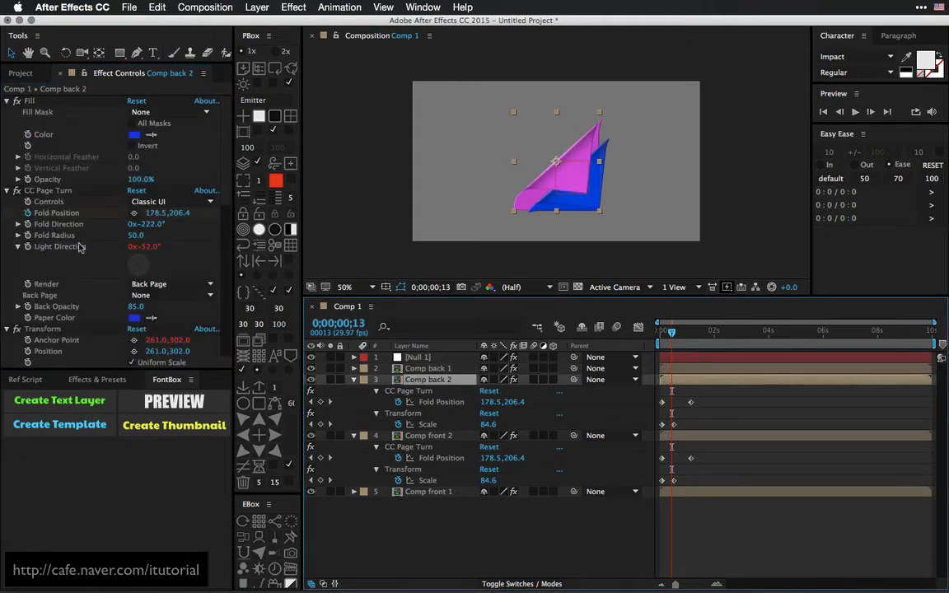
left_click_drag(134, 306, 150, 307)
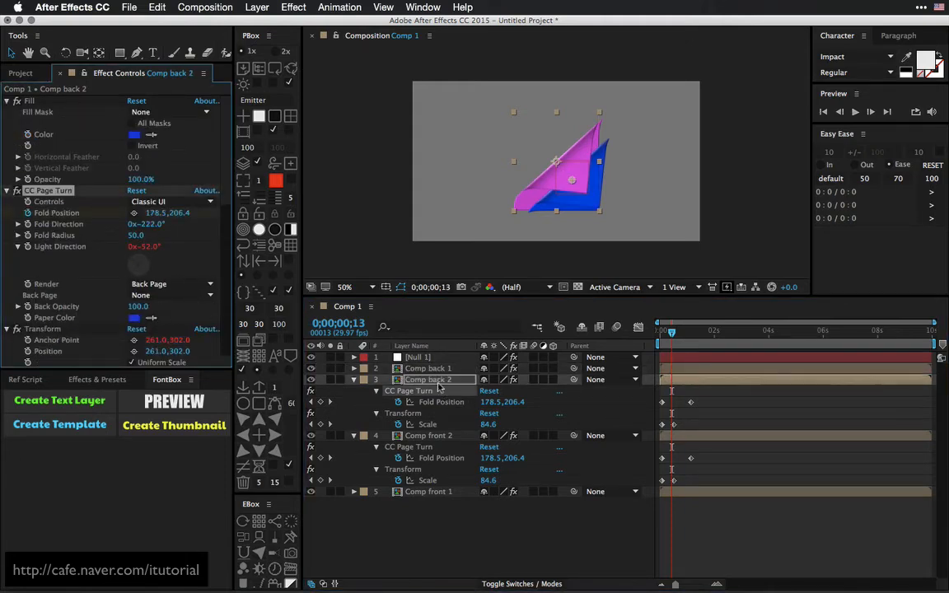
Step: Check the effect settings of Comp front 2 and Comp front 1, and preview the fold at frame 14
left_click(354, 379)
left_click(415, 392)
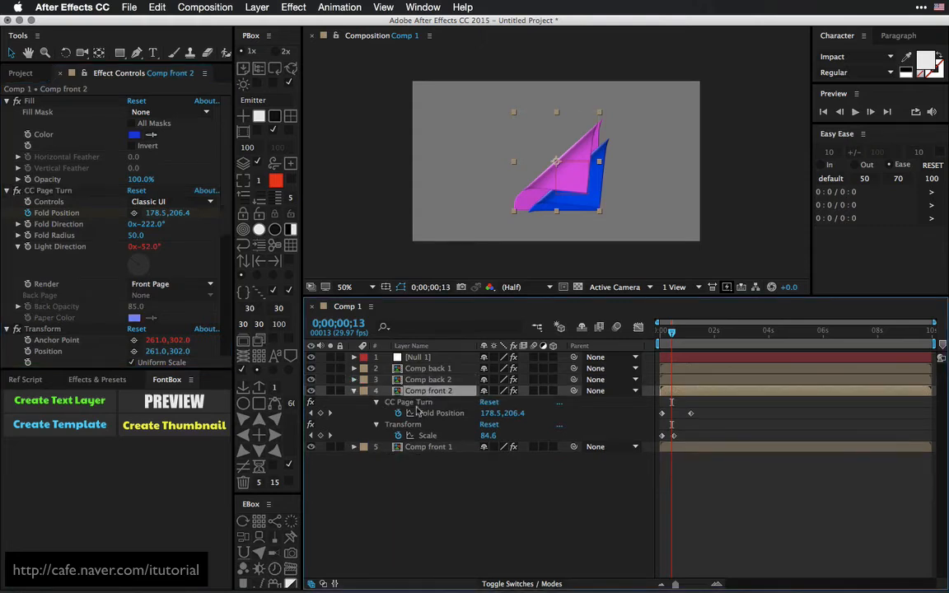
scroll(226, 210, "down", 3)
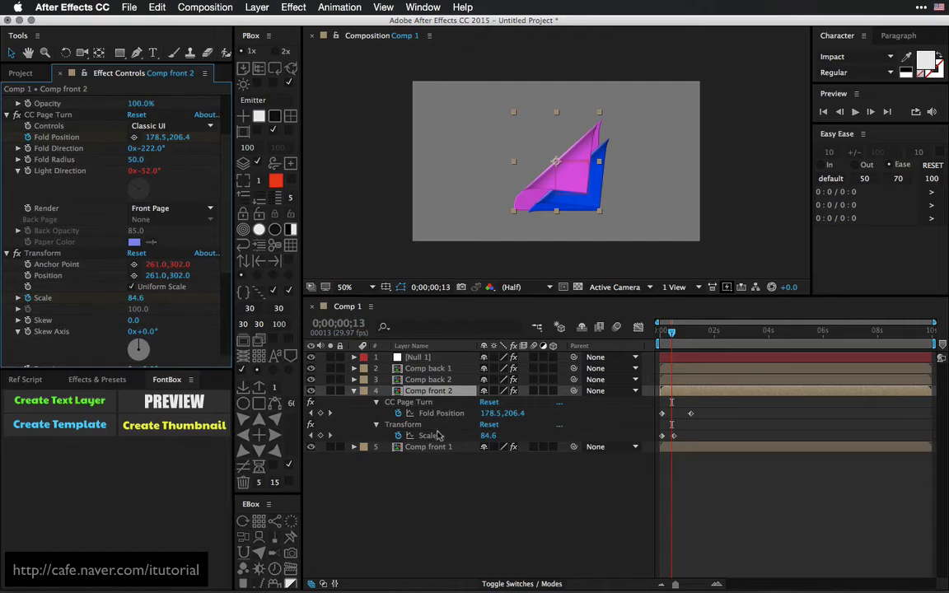
left_click(434, 449)
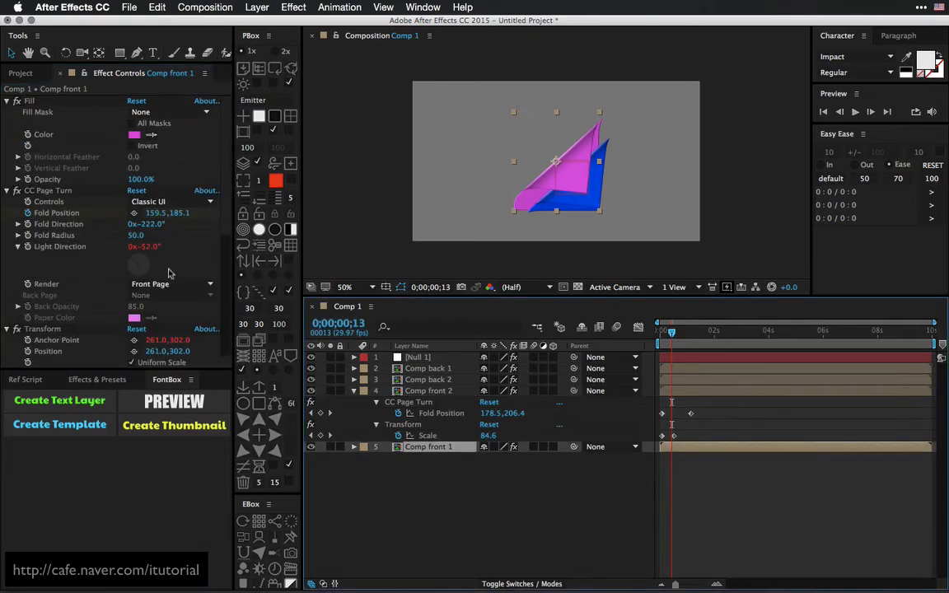
left_click(449, 470)
mouse_move(670, 331)
left_mouse_down()
mouse_move(660, 332)
mouse_move(688, 332)
mouse_move(672, 333)
left_mouse_up()
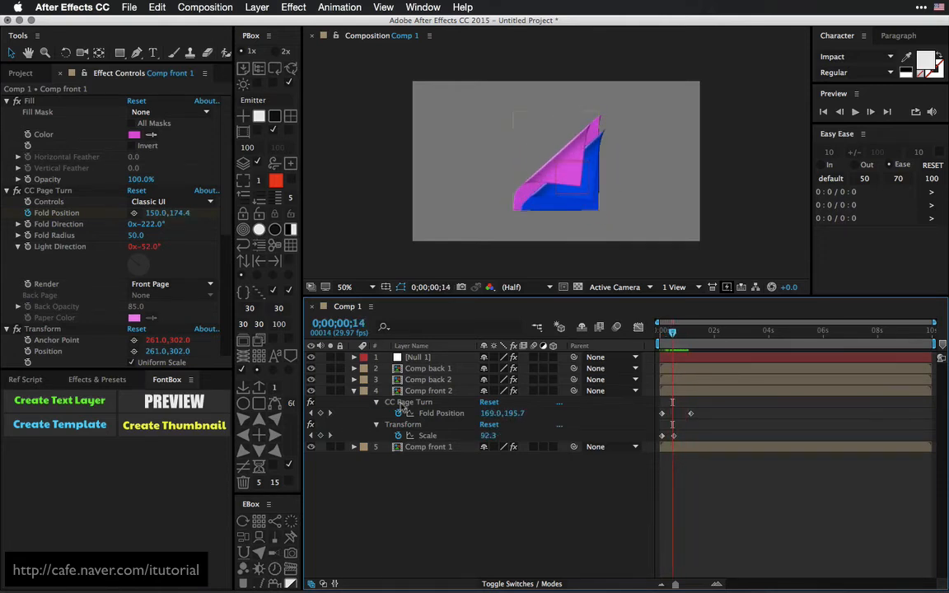
Step: Duplicate Comp back 2 and Comp front 2 together and place Comp back 3 beneath Comp back 2
left_click(353, 391)
left_click(428, 380)
left_click(435, 391, "shift")
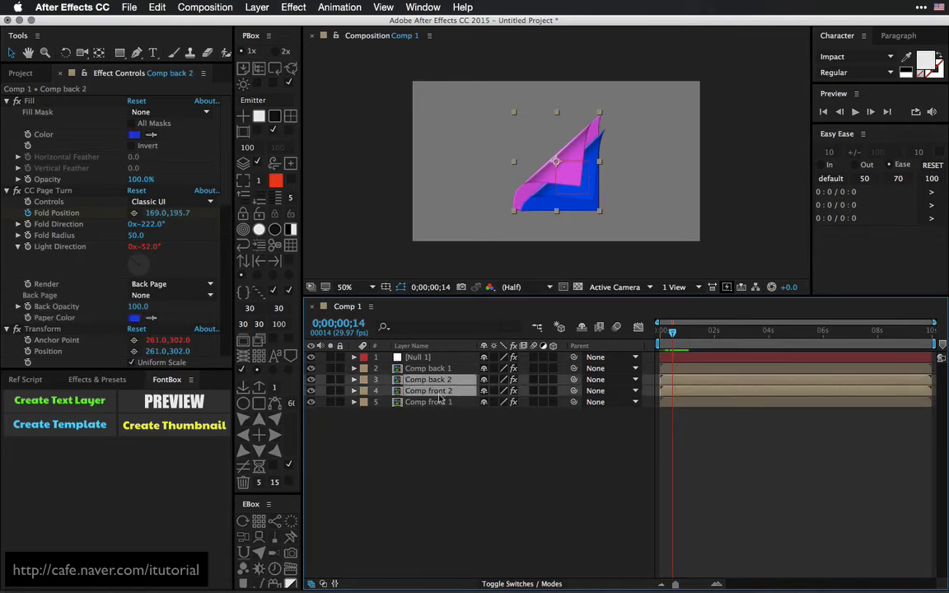
key("super+d")
left_click(434, 440)
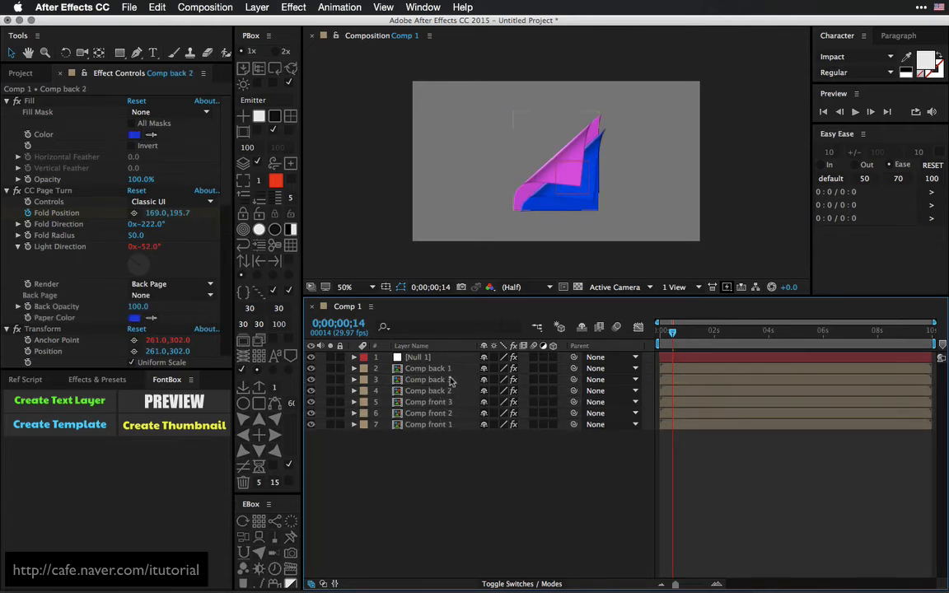
left_click(444, 379)
left_click_drag(452, 394, 451, 396)
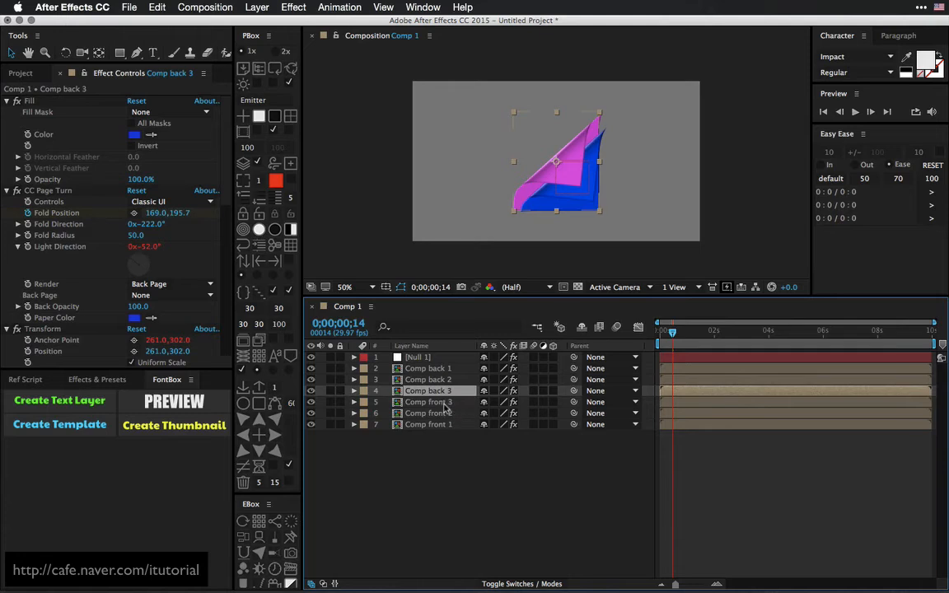
Step: Filter Comp back 3 and Comp front 3 by color, and link Comp back 3's Fill Color to Null 1's Color Control 3
left_click(448, 403, "shift")
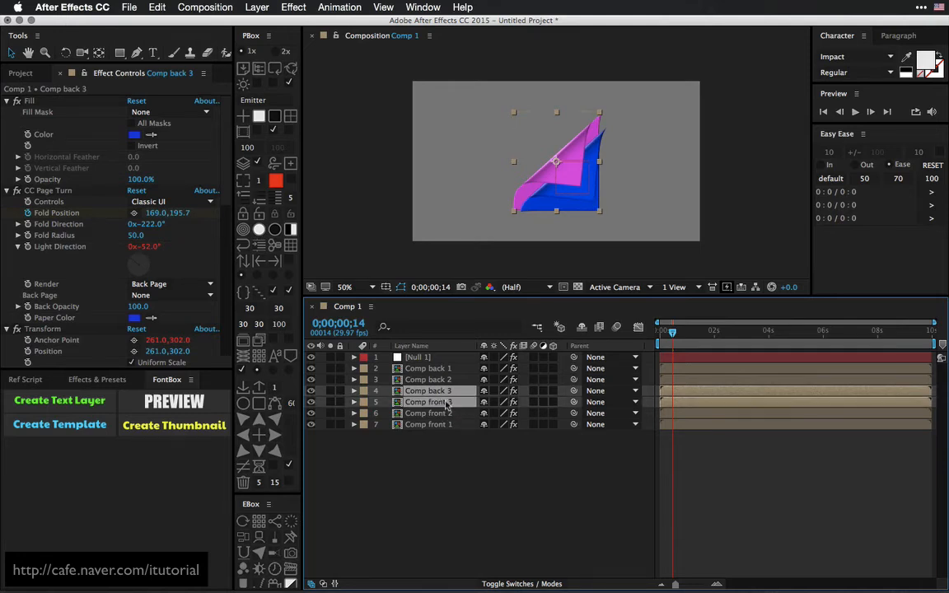
key("super+f")
type("color")
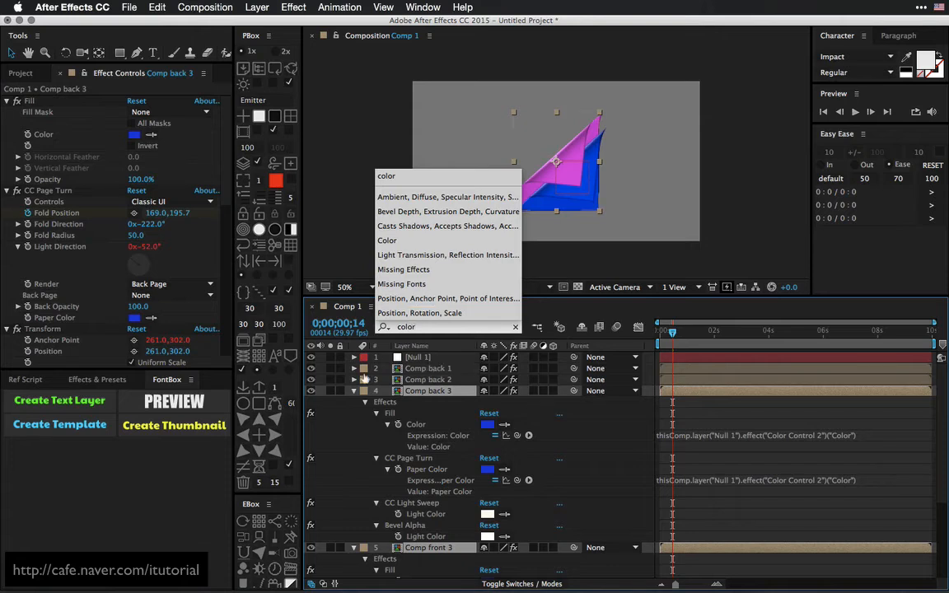
key("Return")
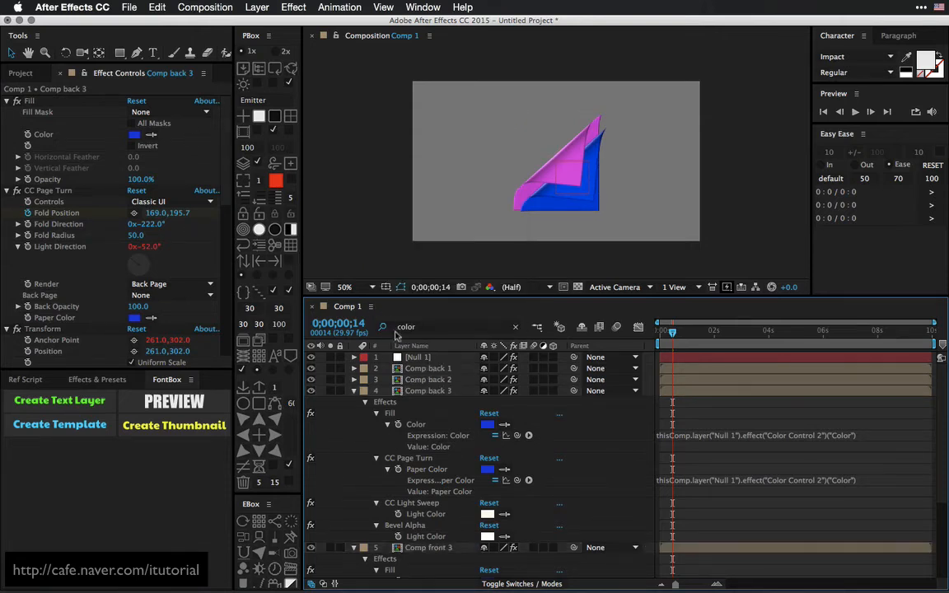
left_click(418, 357)
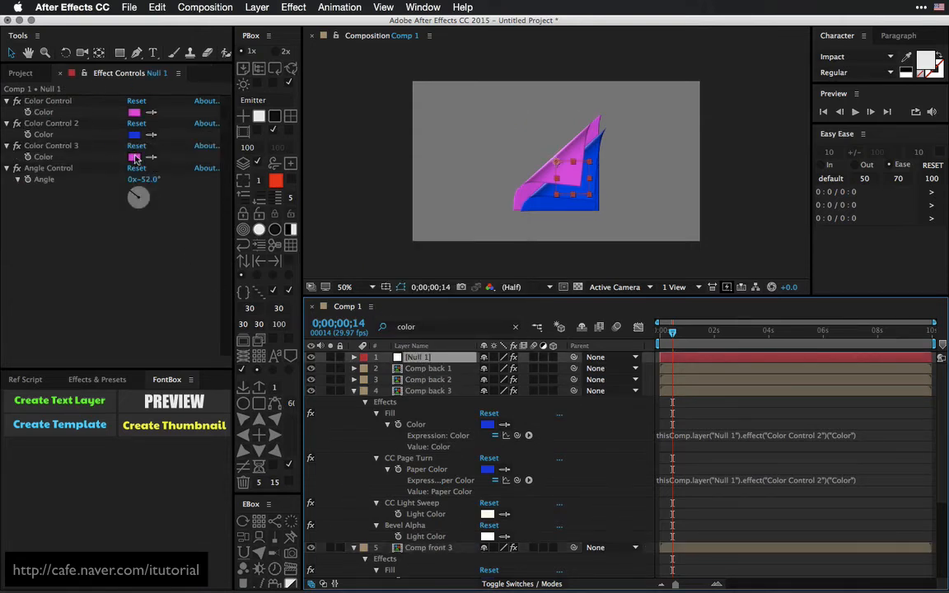
left_click_drag(518, 435, 46, 157)
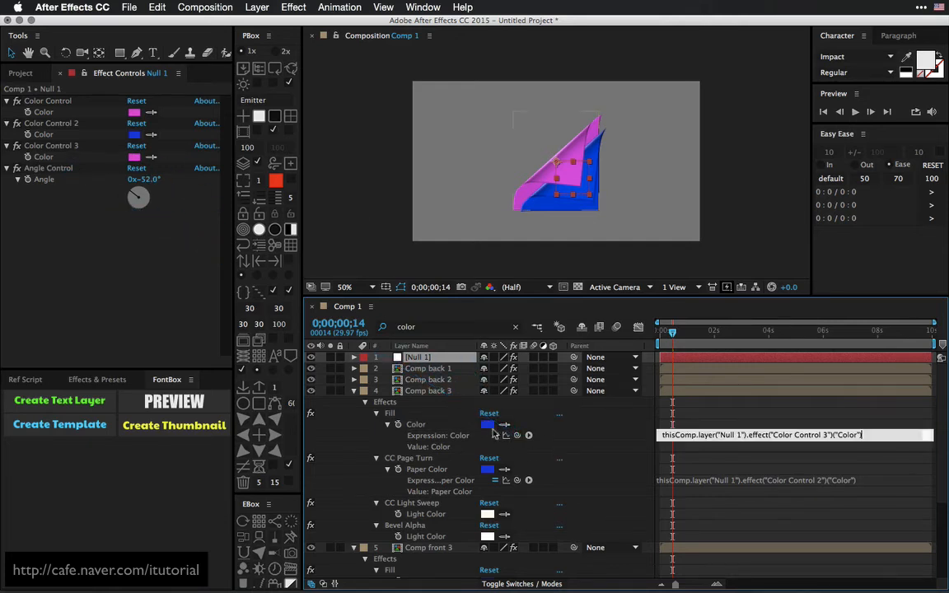
left_click(515, 491)
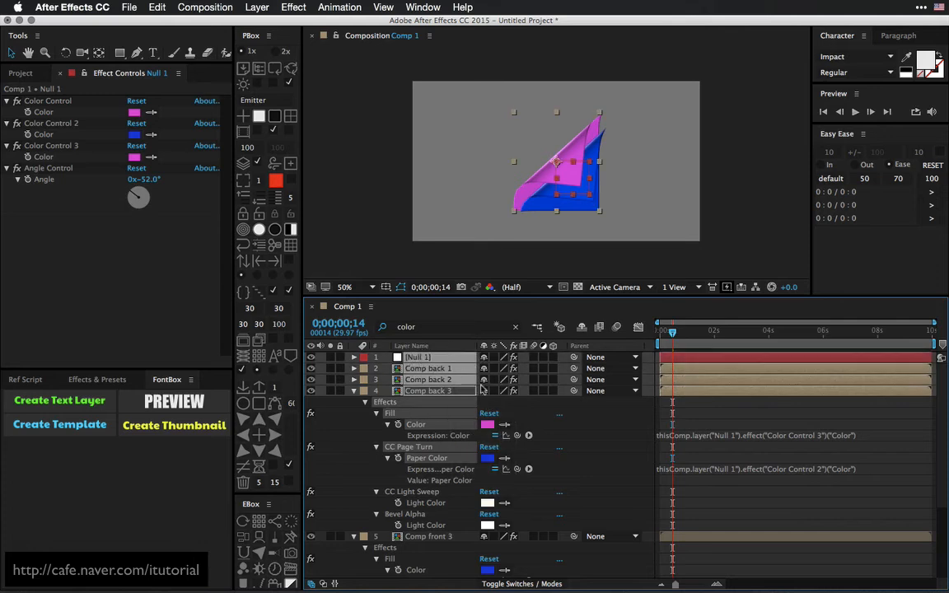
Step: Link the CC Page Turn Paper Color of Comp back 3 to Null 1's Color Control 3
left_click_drag(517, 469, 494, 403)
left_click(436, 360)
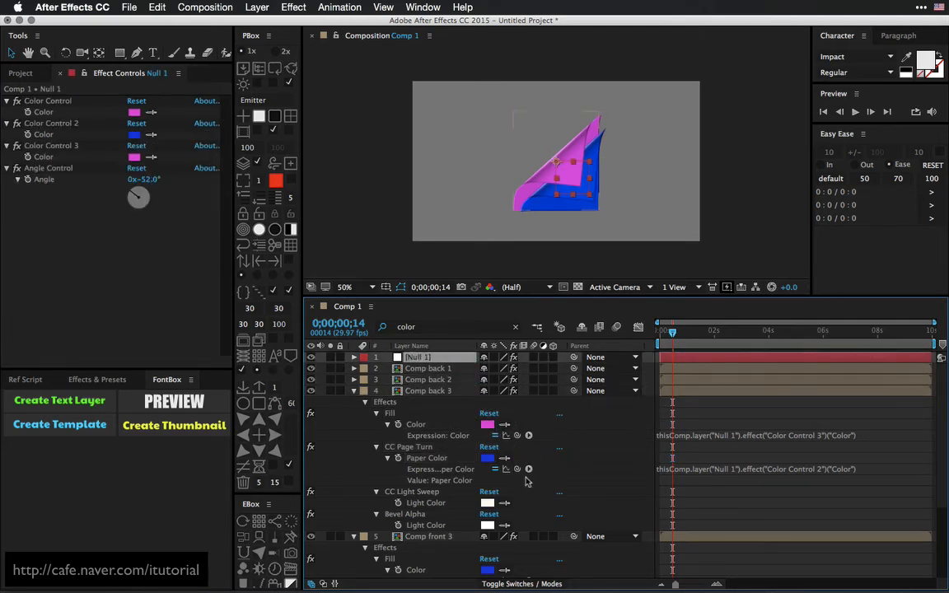
left_click_drag(517, 468, 42, 156)
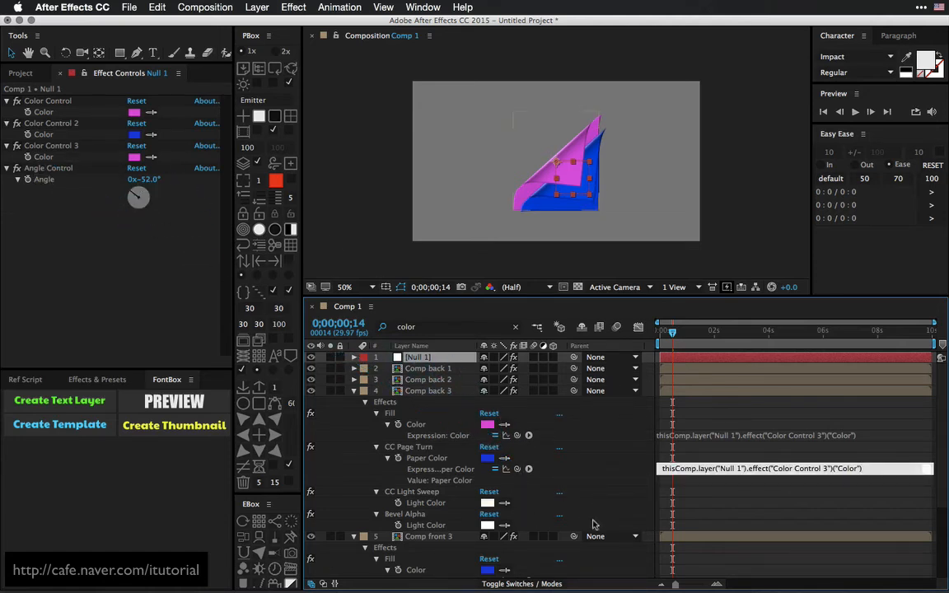
left_click(606, 477)
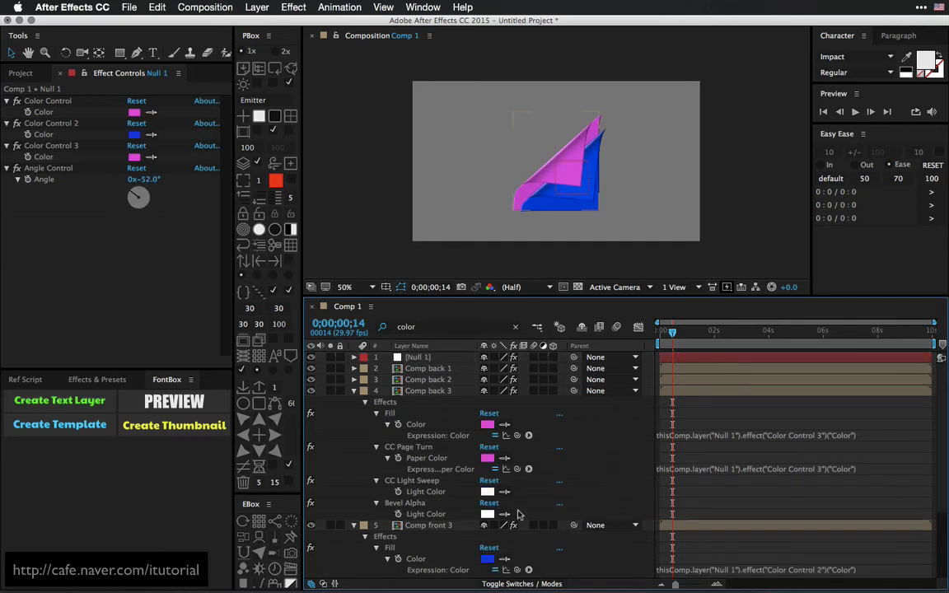
Step: Link both the Fill Color and the CC Page Turn Paper Color of Comp front 3 to Null 1's Color Control 3
scroll(939, 461, "down", 4)
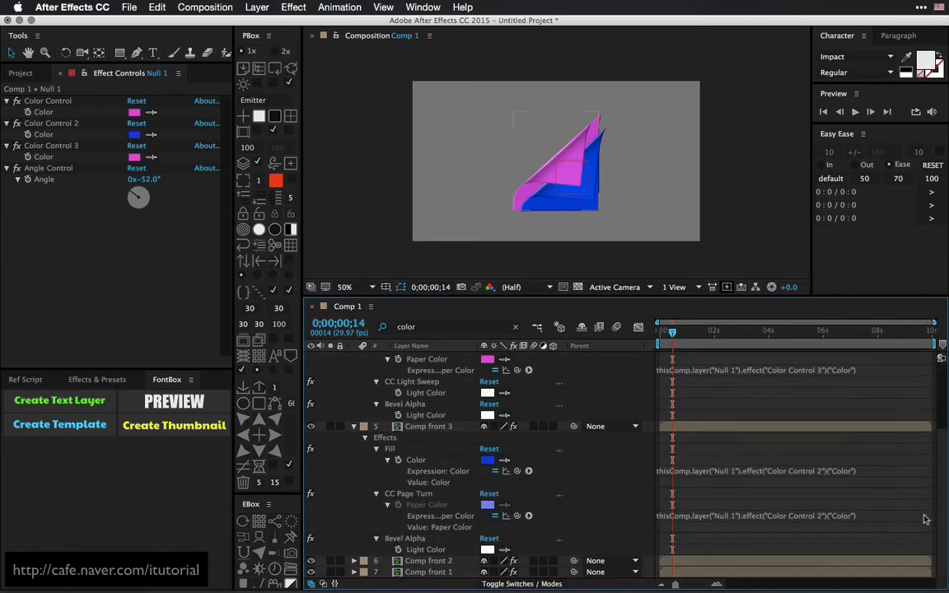
left_click_drag(517, 473, 41, 156)
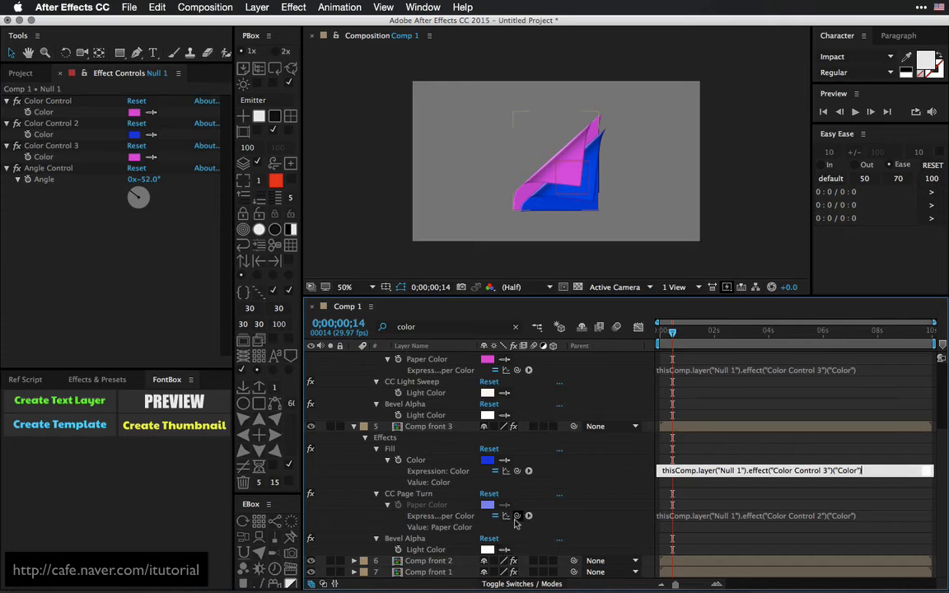
left_click(517, 514)
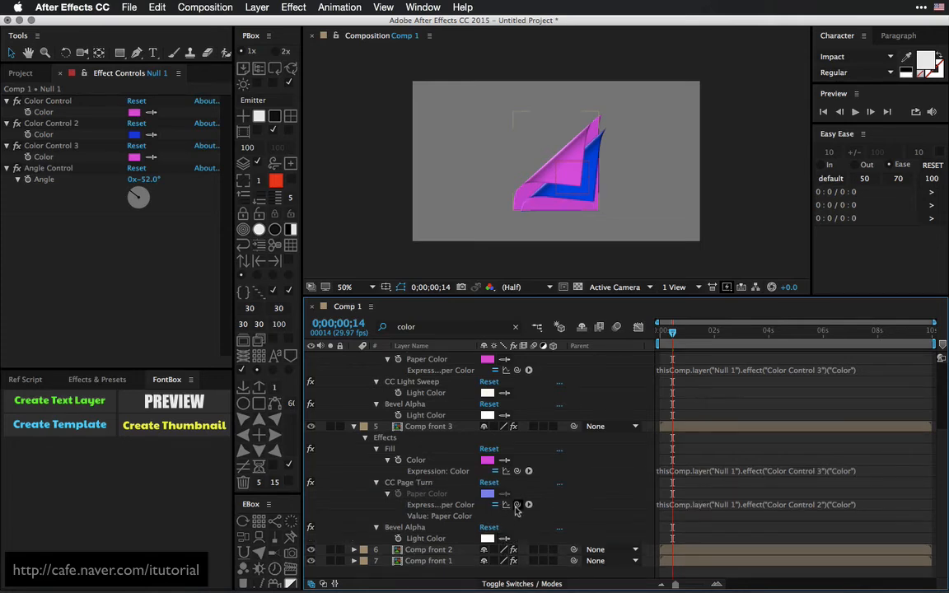
left_click_drag(517, 504, 41, 157)
left_click(89, 246)
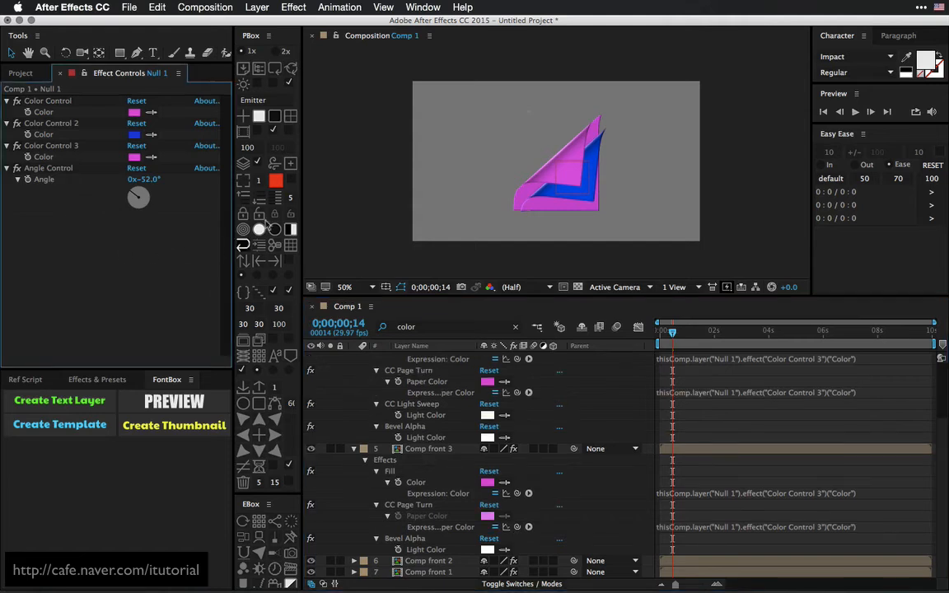
Step: Change Null 1's Color Control 3 to yellow, D6DC09
left_click(134, 156)
left_click(502, 367)
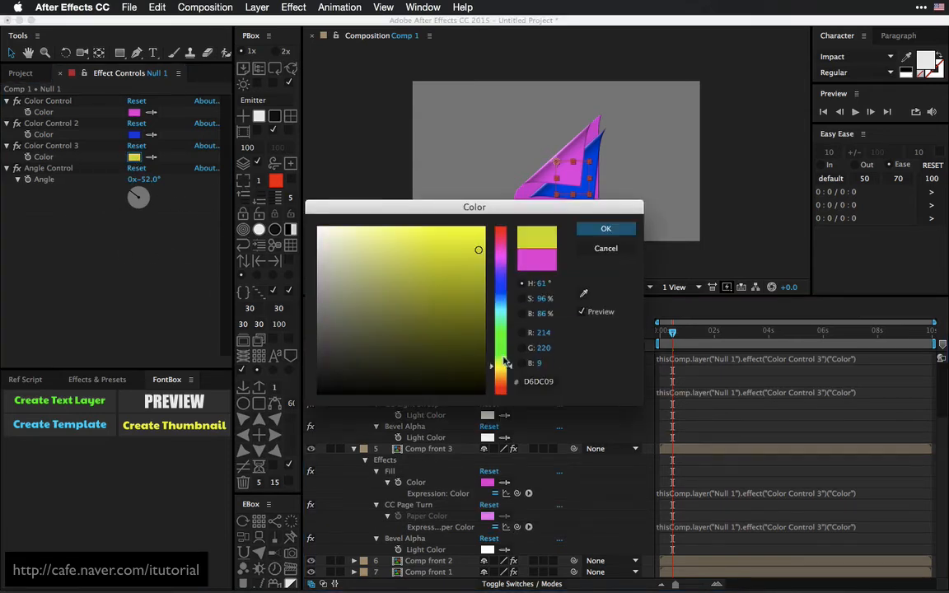
left_click(605, 228)
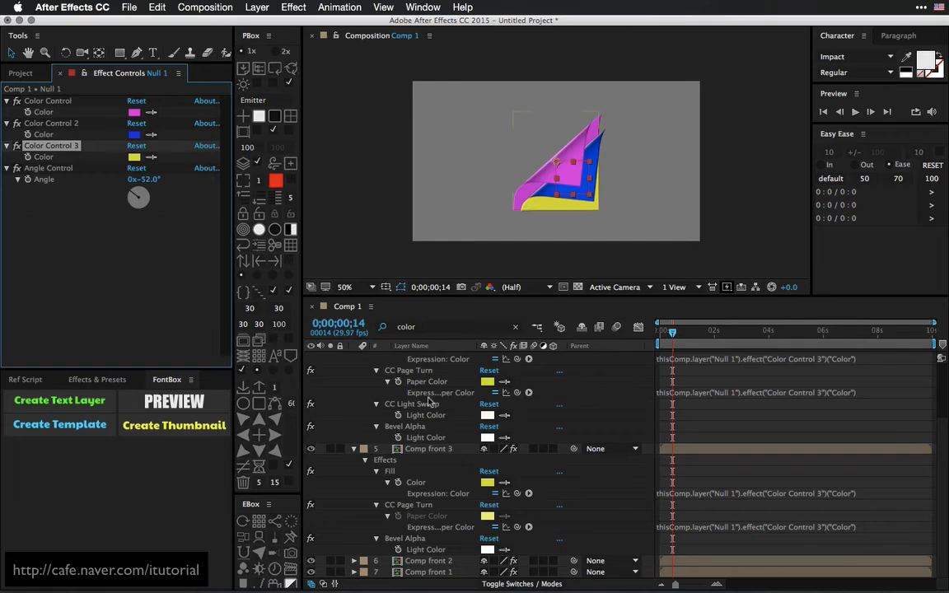
Step: Delay the Fold Position and Scale keyframes of Comp back 3 and Comp front 3 by two frames
key("super+a")
left_click(354, 449)
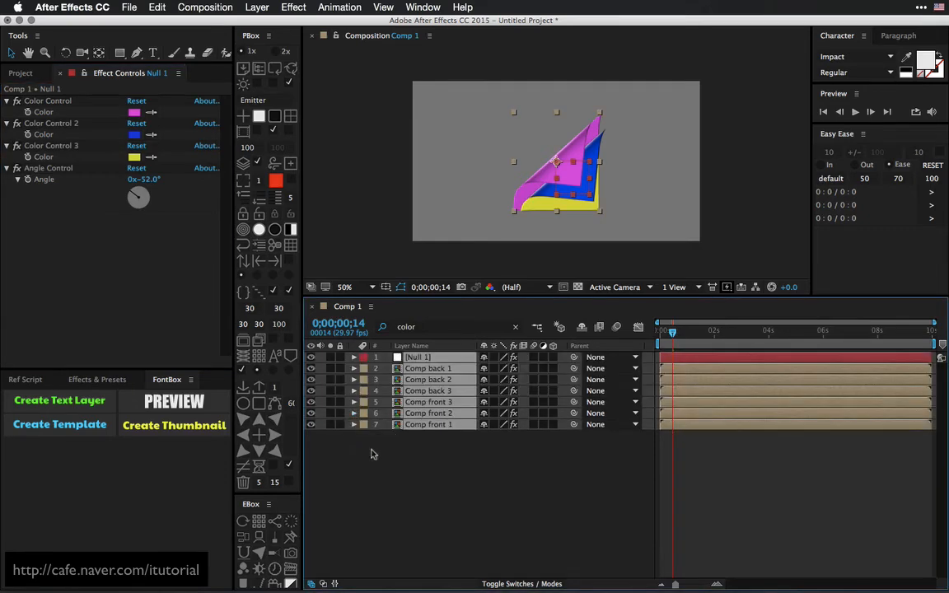
left_click(443, 445)
left_click(452, 392)
left_click(452, 404, "shift")
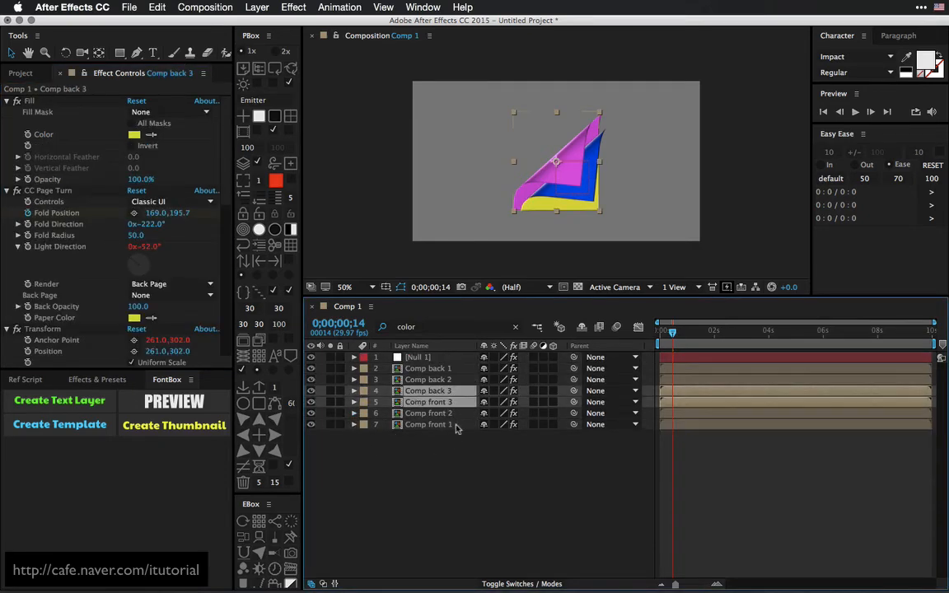
key("u")
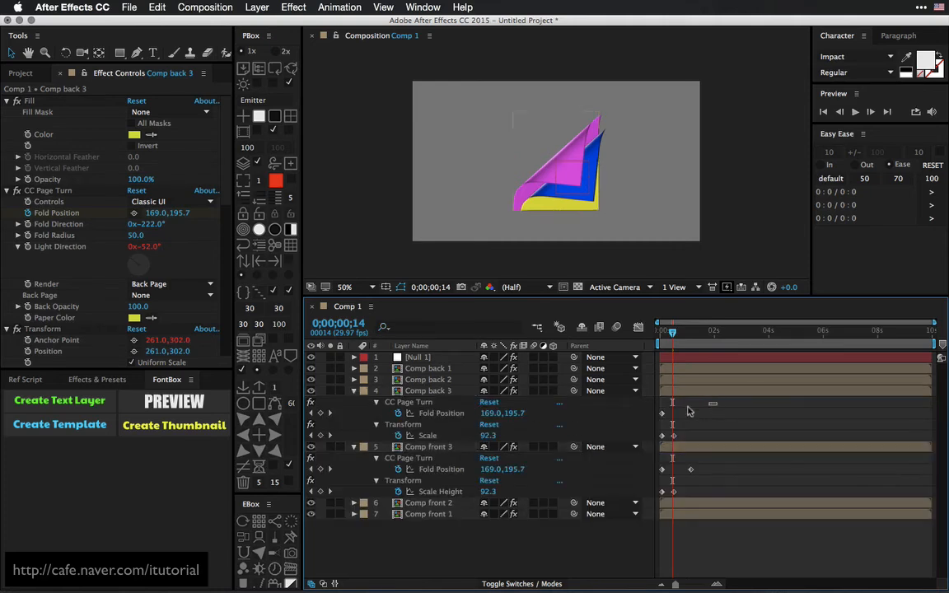
left_click_drag(753, 387, 668, 494)
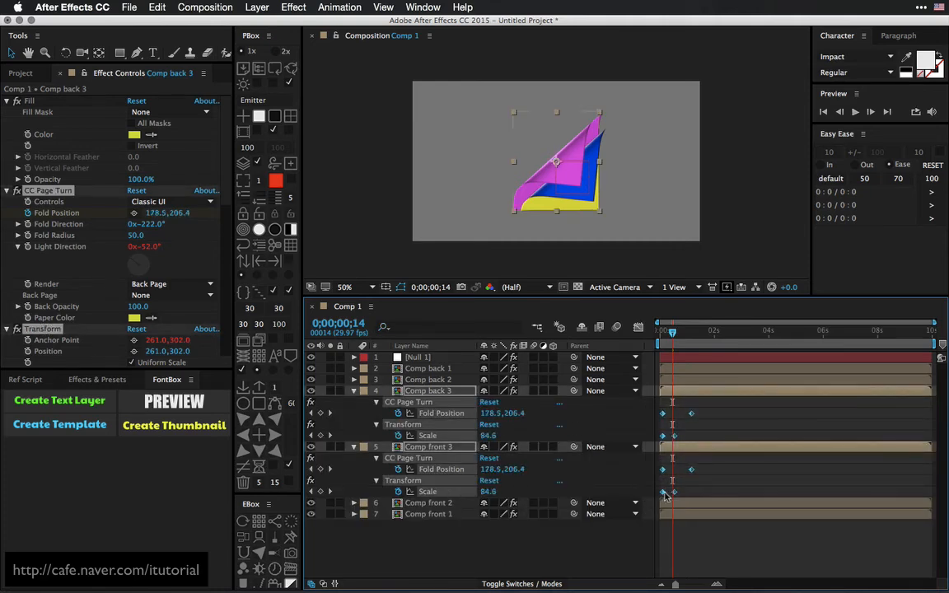
left_click(518, 549)
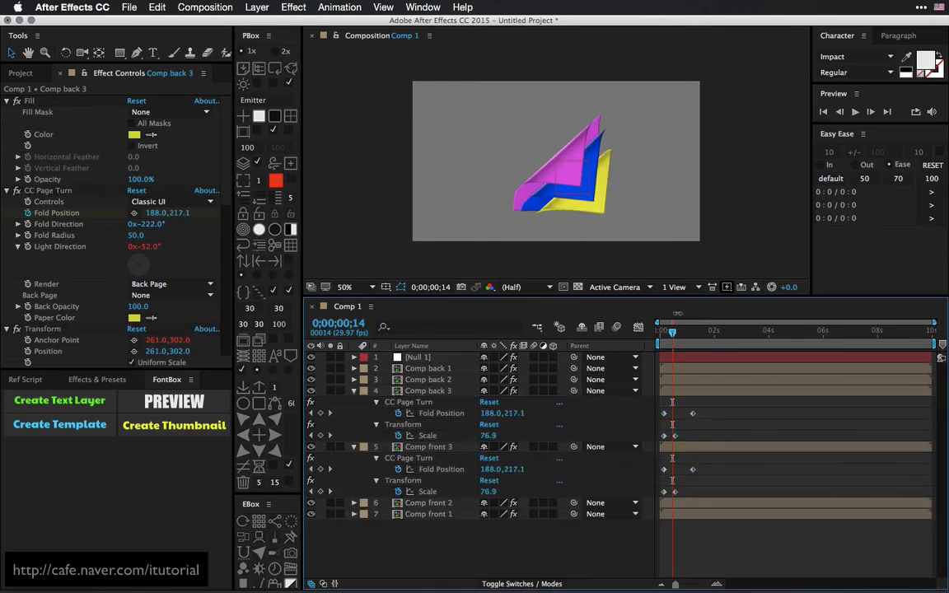
Step: Preview the three-color fold around frame 15 and compare it with the Animated Alphabet letters on the Videohive page in Firefox
mouse_move(672, 331)
left_mouse_down()
mouse_move(659, 333)
mouse_move(679, 332)
left_mouse_up()
mouse_move(682, 331)
left_mouse_down()
mouse_move(692, 331)
mouse_move(672, 329)
left_mouse_up()
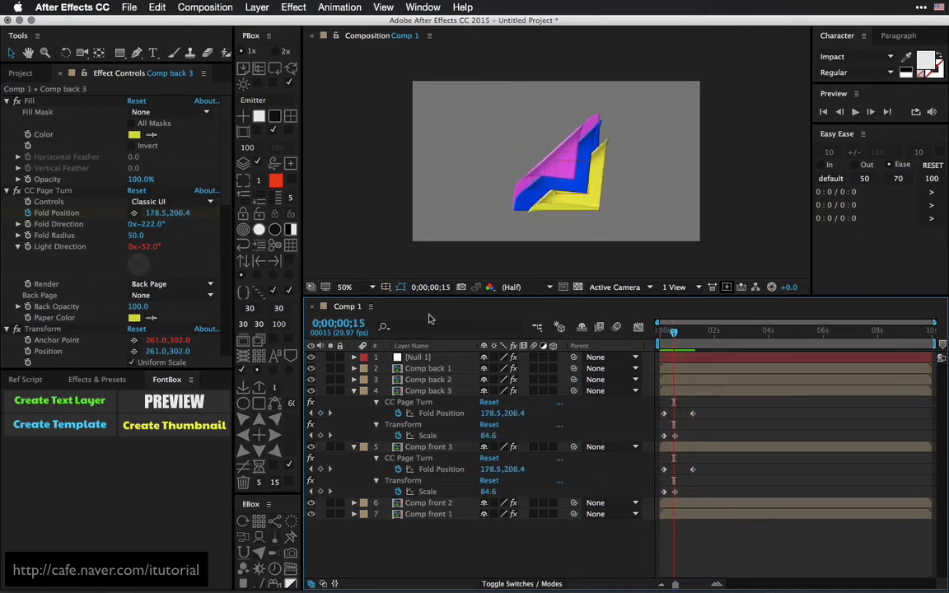
key("super+Tab")
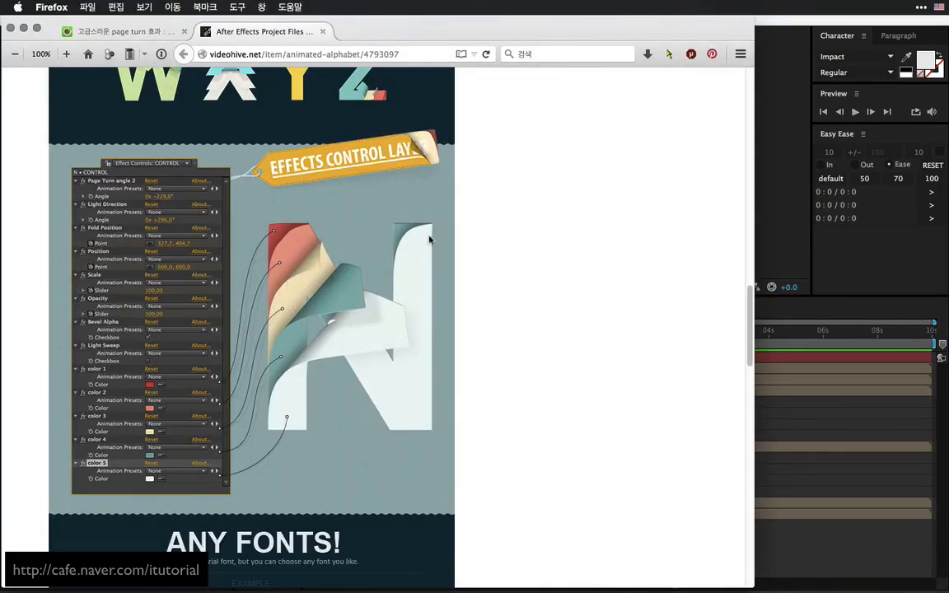
left_click_drag(749, 318, 747, 231)
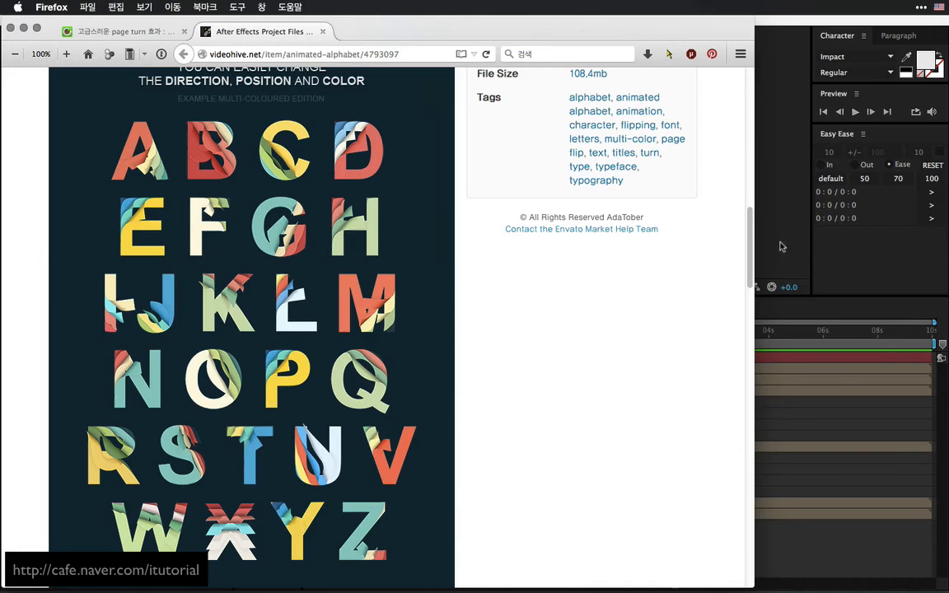
key("super+Tab")
Step: Collapse the page layers in Comp 1, mask Solid-1 in Comp 2 with a full-size ellipse, and return to Comp 1
left_click(355, 390)
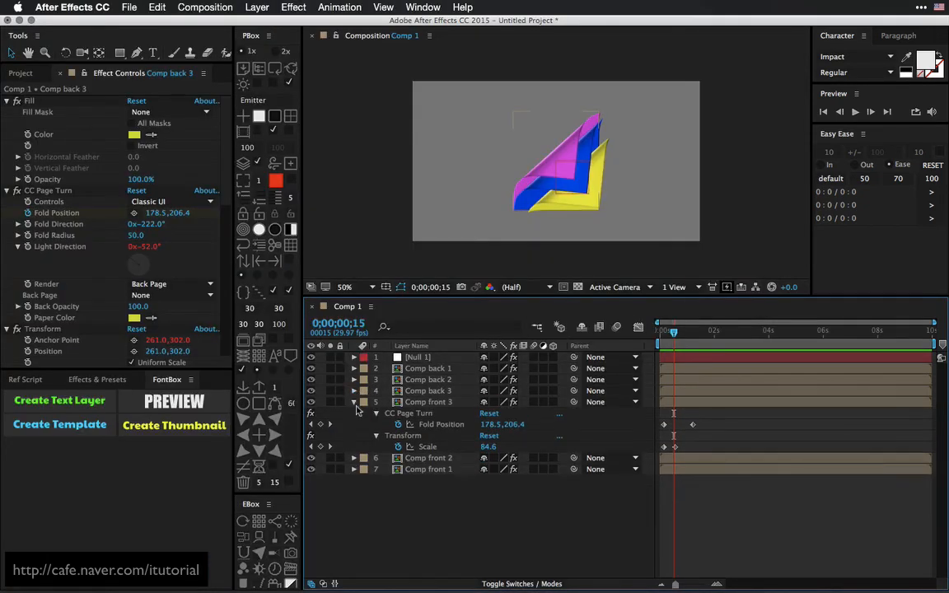
left_click(355, 402)
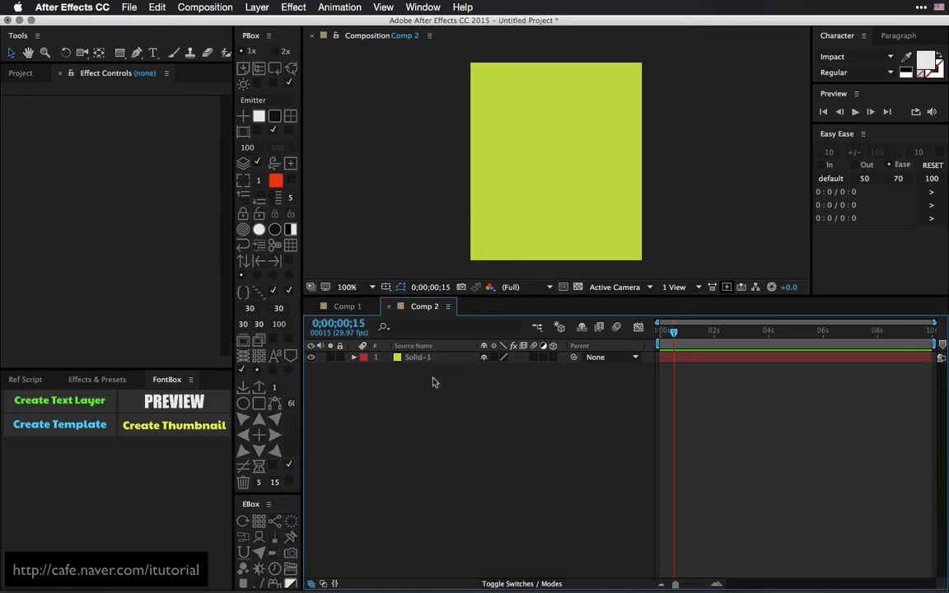
left_click(418, 358)
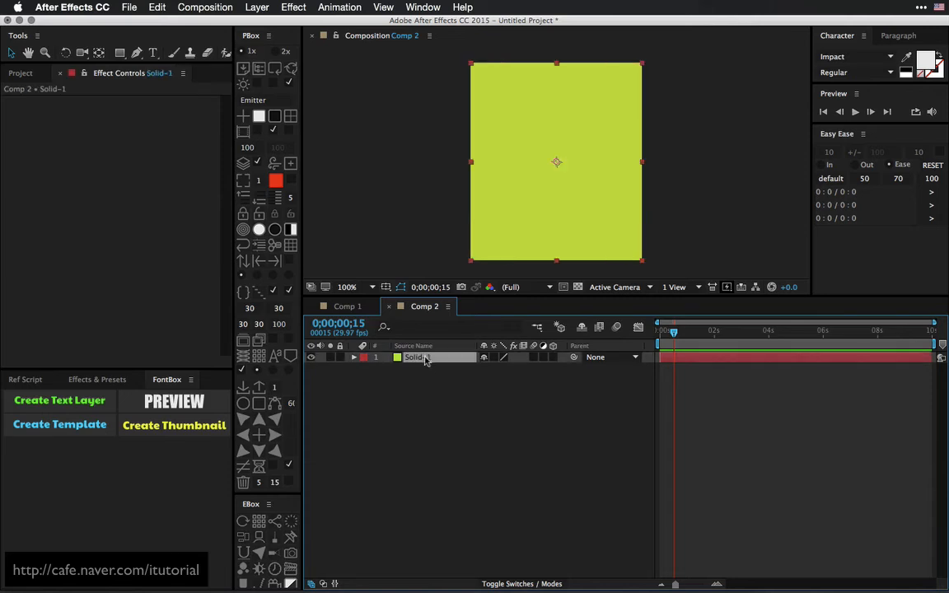
left_click(260, 406)
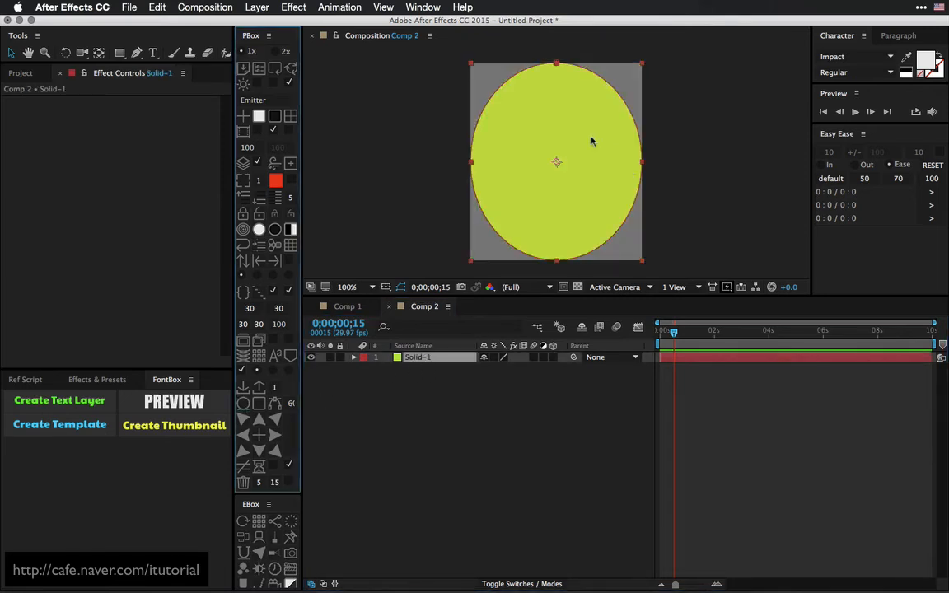
left_click(396, 394)
left_click(346, 306)
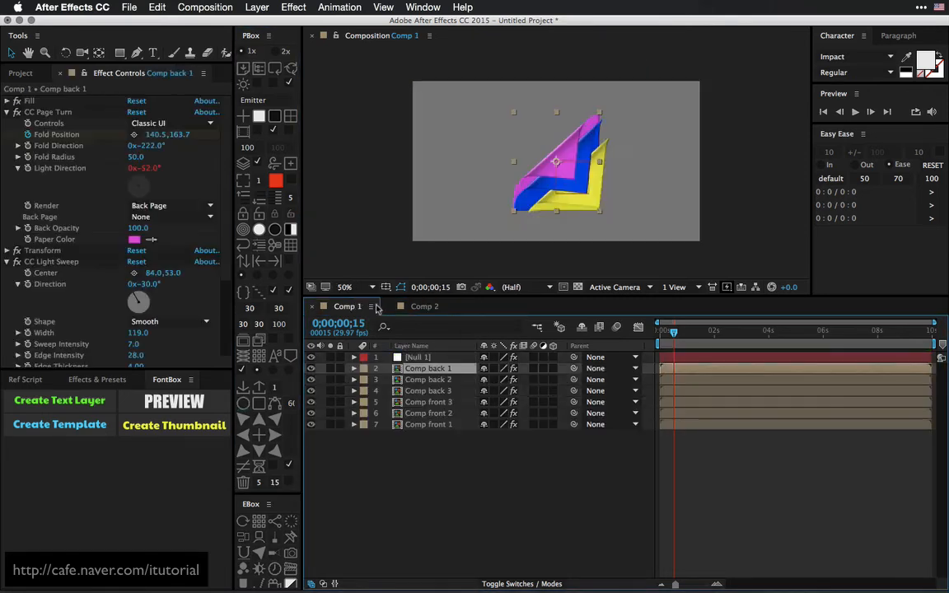
Step: Preview the circular fold at frame 17 and set Null 1's Angle Control to -55°
mouse_move(673, 331)
left_mouse_down()
mouse_move(659, 331)
mouse_move(674, 331)
left_mouse_up()
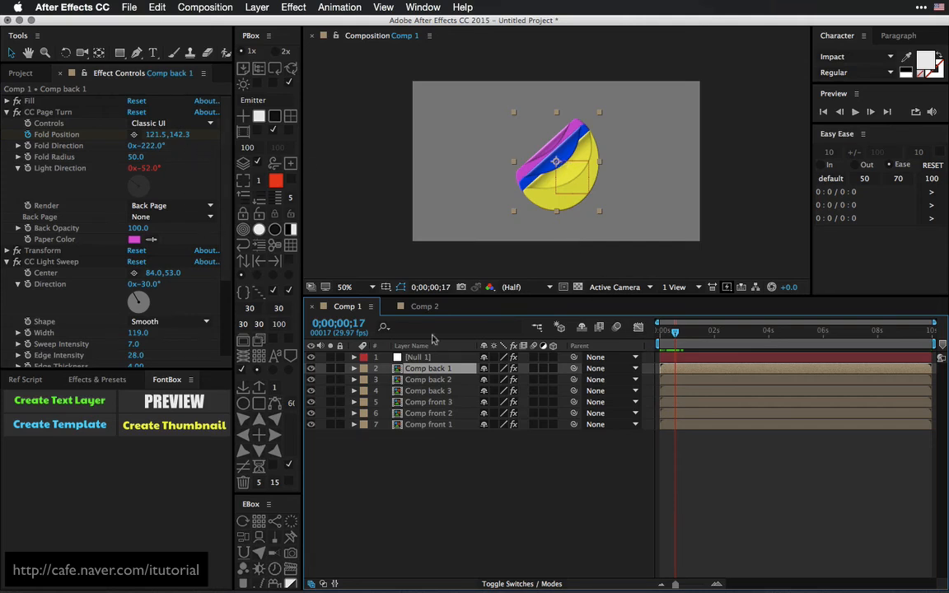
left_click(441, 357)
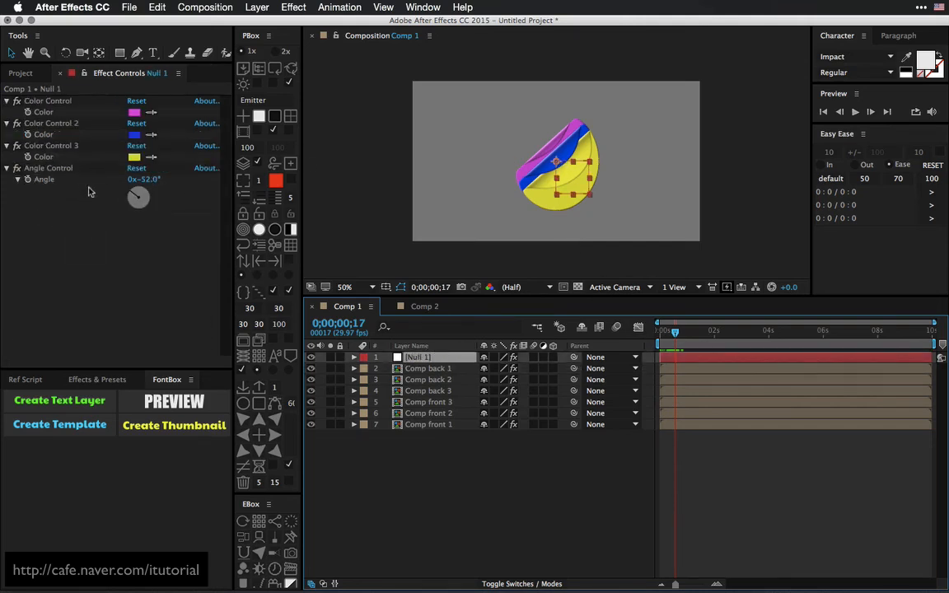
mouse_move(152, 181)
left_mouse_down()
mouse_move(168, 181)
mouse_move(136, 179)
mouse_move(145, 179)
left_mouse_up()
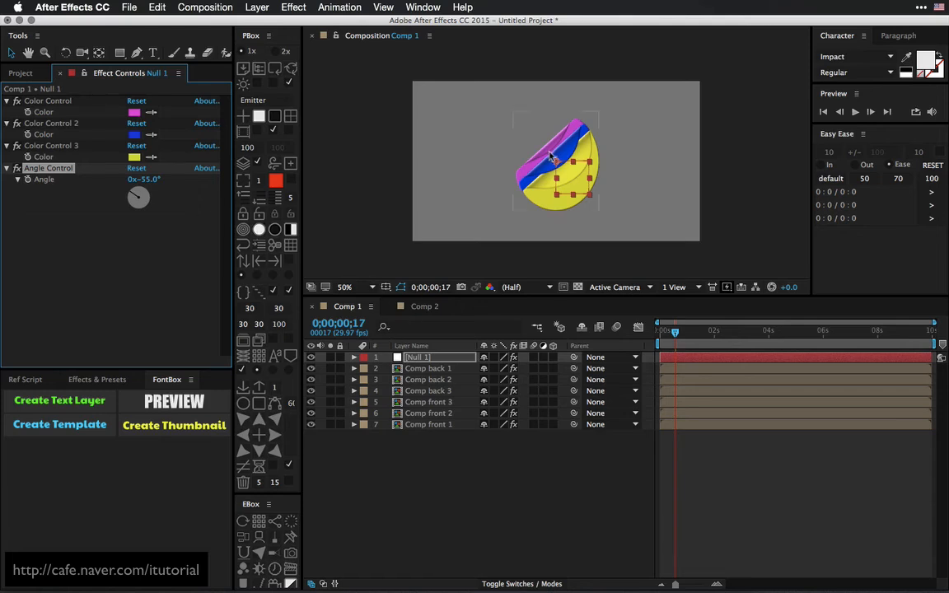
Step: Switch to Firefox and review the Effects Control Layer section of the Animated Alphabet page
key("ctrl+Down")
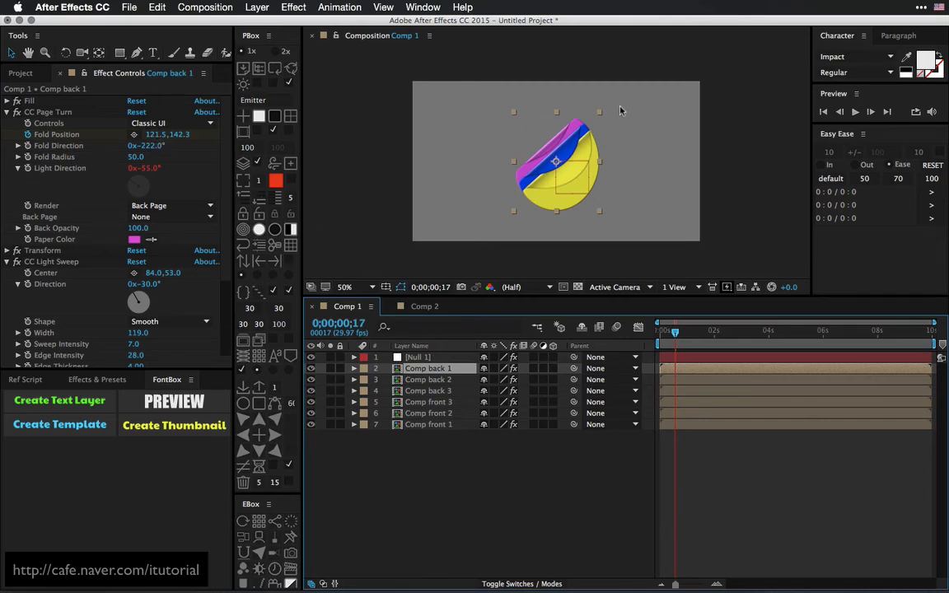
left_click(396, 455)
key("super+Tab")
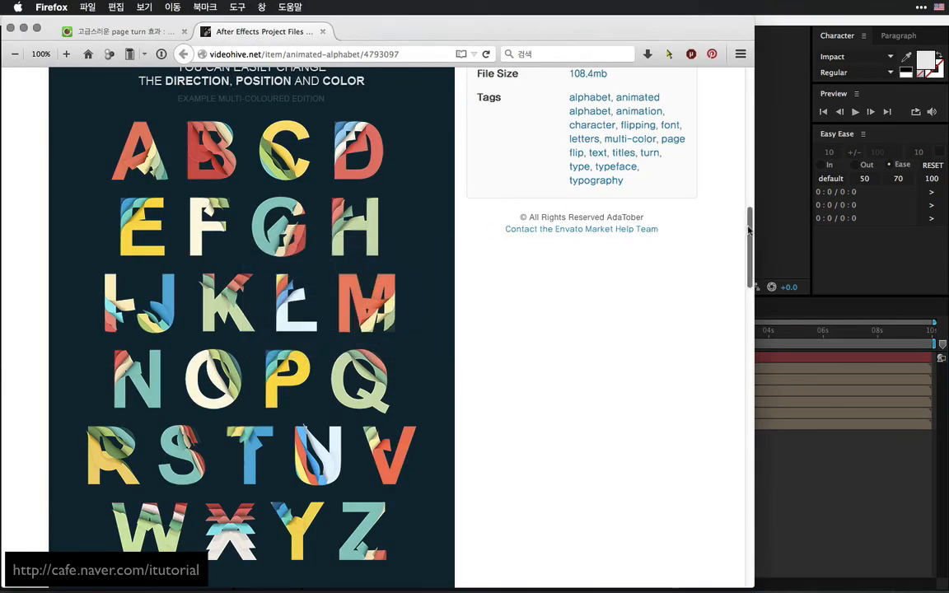
left_click_drag(749, 230, 716, 311)
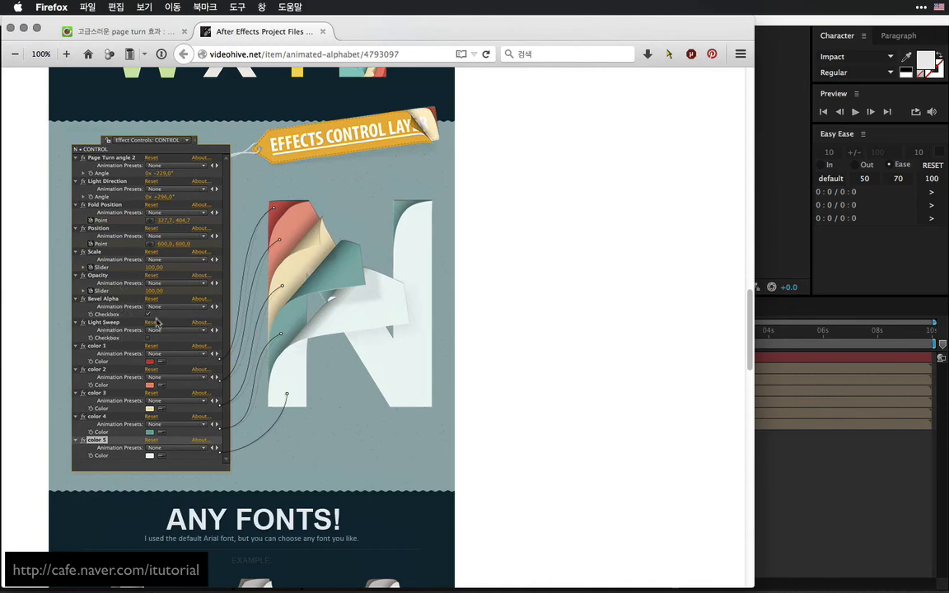
left_click(787, 455)
Step: Inspect Comp back 1's Light Sweep and Bevel Alpha settings and Null 1's controls, and preview the circle's fold up to frame 20
mouse_move(675, 331)
left_mouse_down()
mouse_move(663, 332)
mouse_move(687, 333)
mouse_move(672, 334)
left_mouse_up()
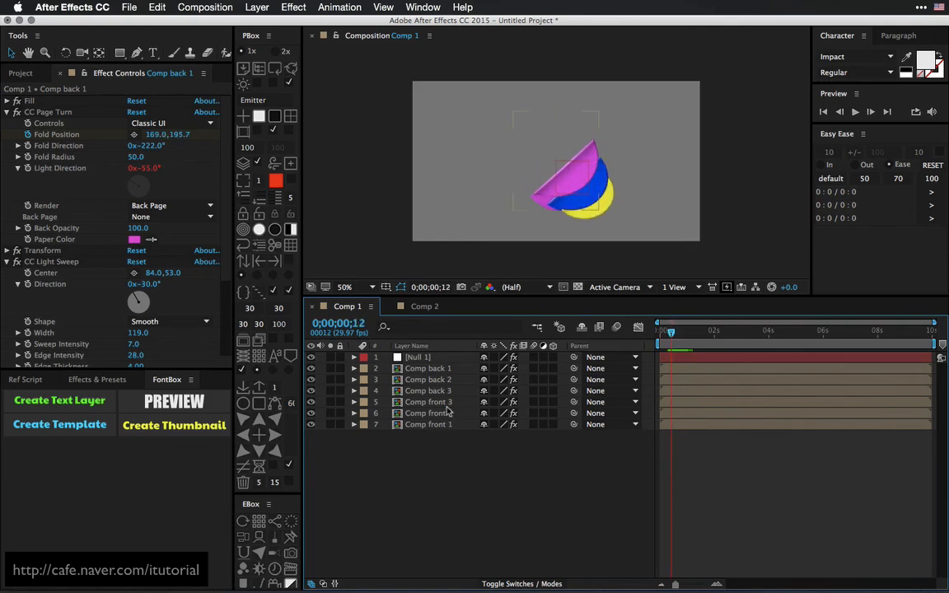
left_click(6, 112)
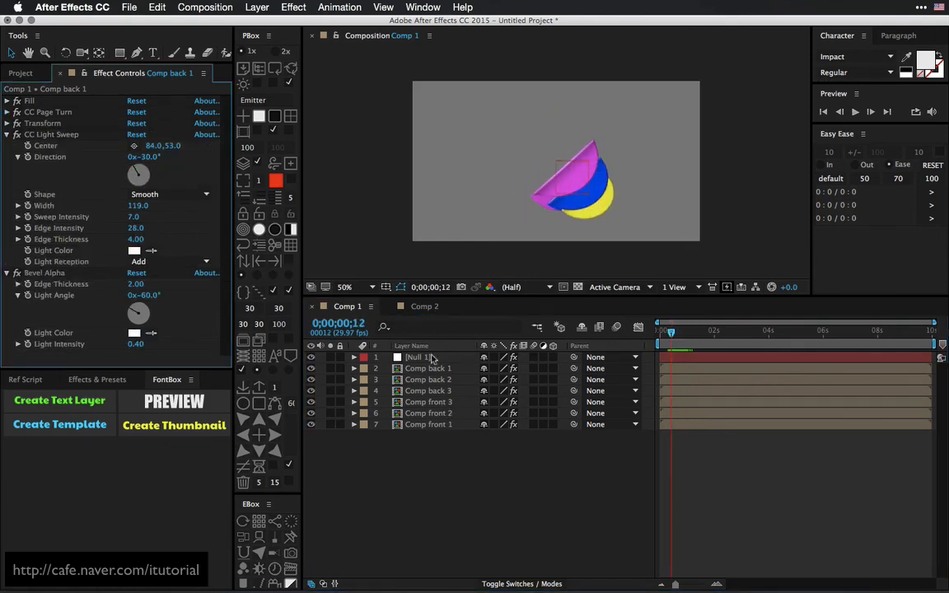
key("ctrl+Up")
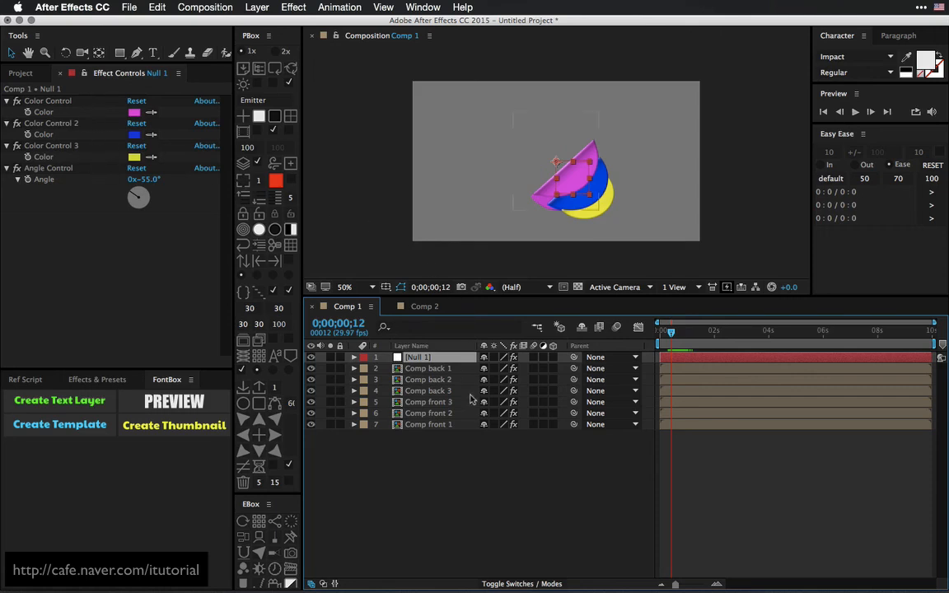
left_click(464, 450)
mouse_move(665, 336)
left_mouse_down()
mouse_move(688, 330)
mouse_move(659, 330)
mouse_move(678, 331)
left_mouse_up()
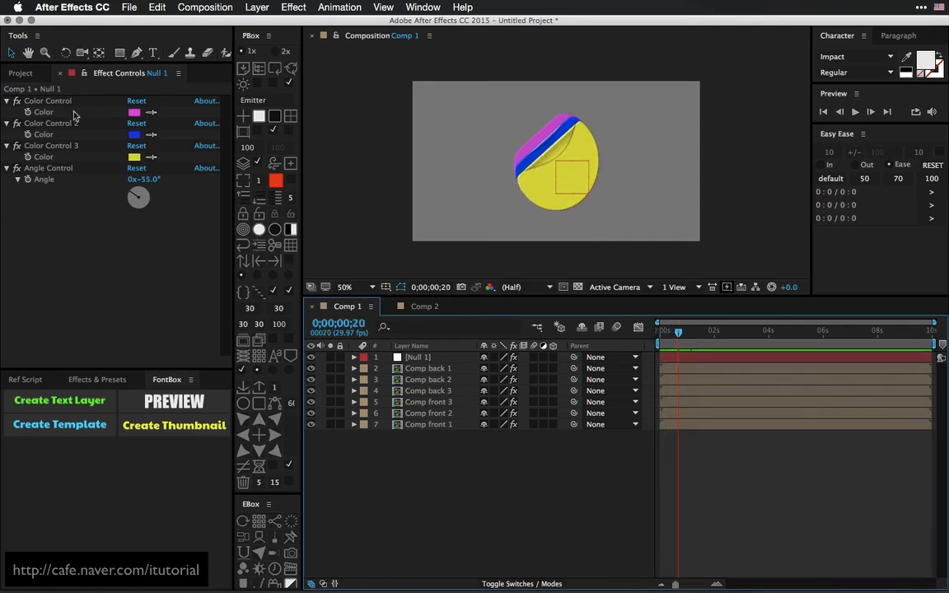
Step: Create a new 872 × 486 px composition at 29.97 fps lasting 10 seconds
left_click(31, 72)
left_click(123, 235)
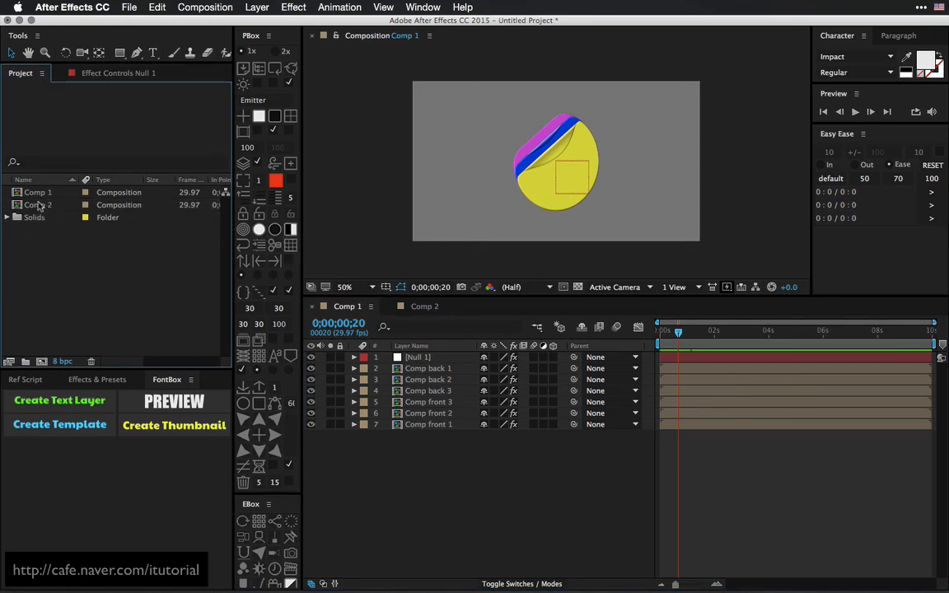
left_click(41, 361)
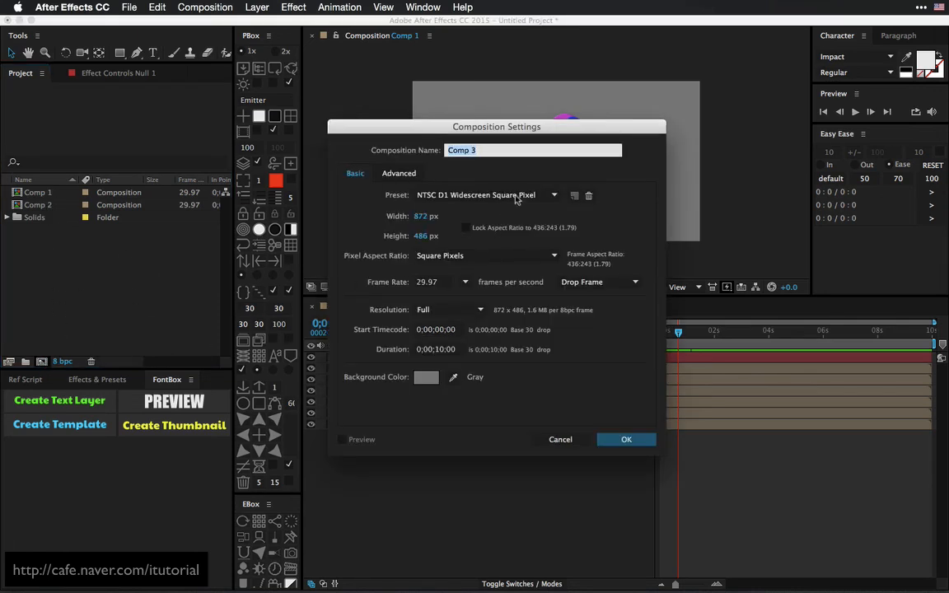
left_click(625, 439)
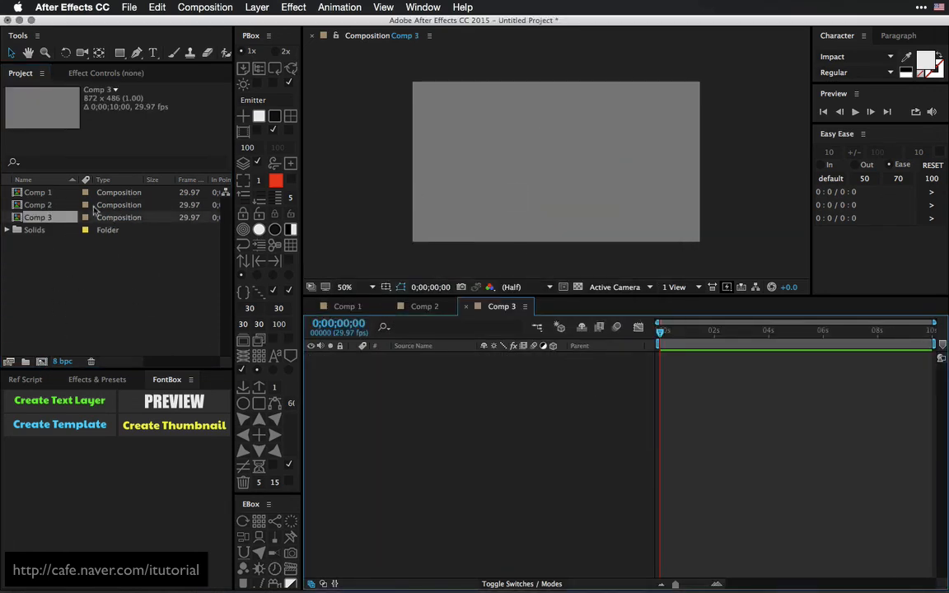
Step: Add Comp 1 as a layer in Comp 3 and, at frame 12, shift it toward the left side of the frame
left_click(41, 206)
left_click(46, 195)
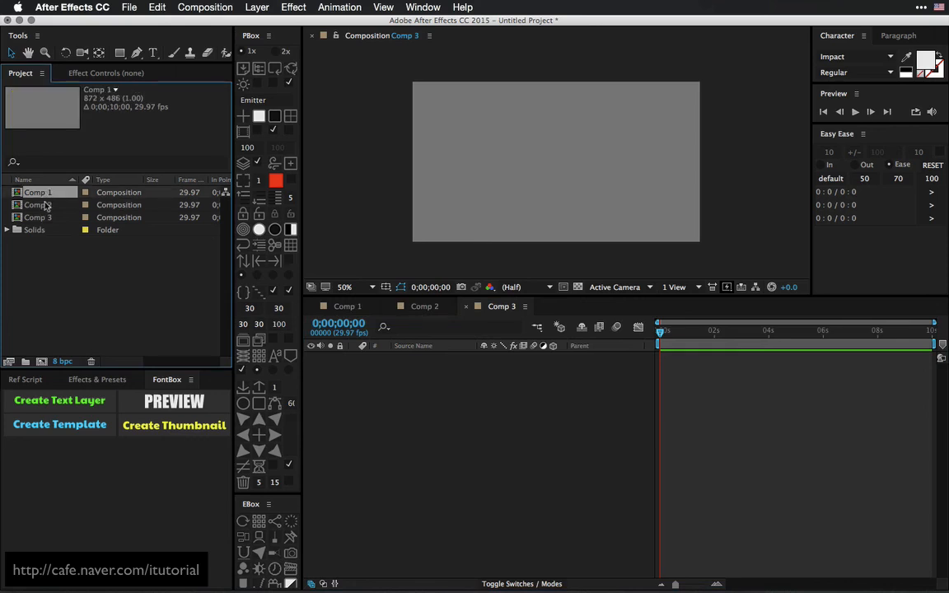
left_click_drag(41, 197, 494, 356)
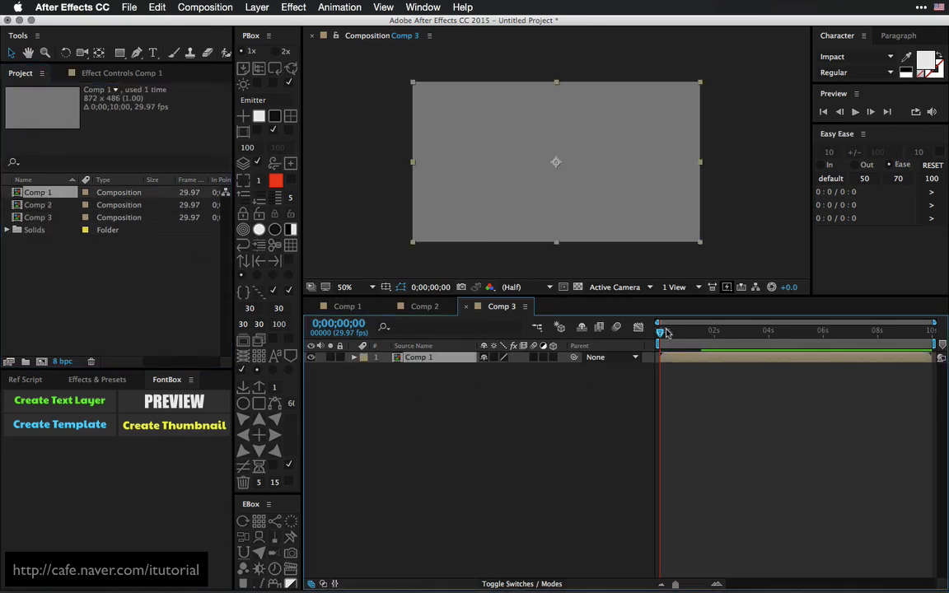
left_click(671, 331)
left_click_drag(671, 331, 671, 331)
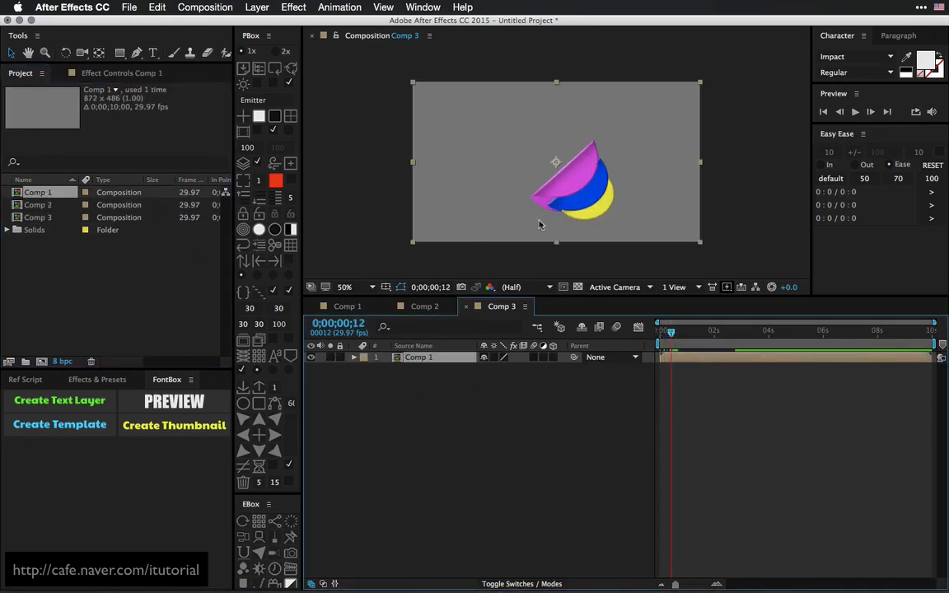
left_click_drag(574, 178, 469, 178)
Step: Add a second copy of Comp 1 to Comp 3, offset it up and to the right, and preview both folds at frame 14
left_click_drag(37, 192, 416, 375)
left_click_drag(567, 177, 592, 151)
mouse_move(664, 331)
left_mouse_down()
mouse_move(681, 336)
mouse_move(672, 336)
left_mouse_up()
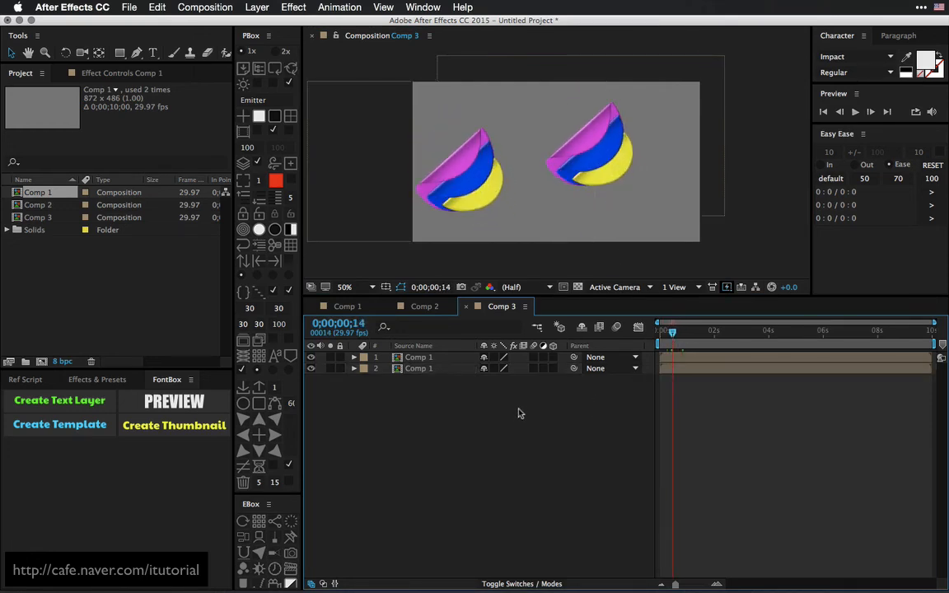